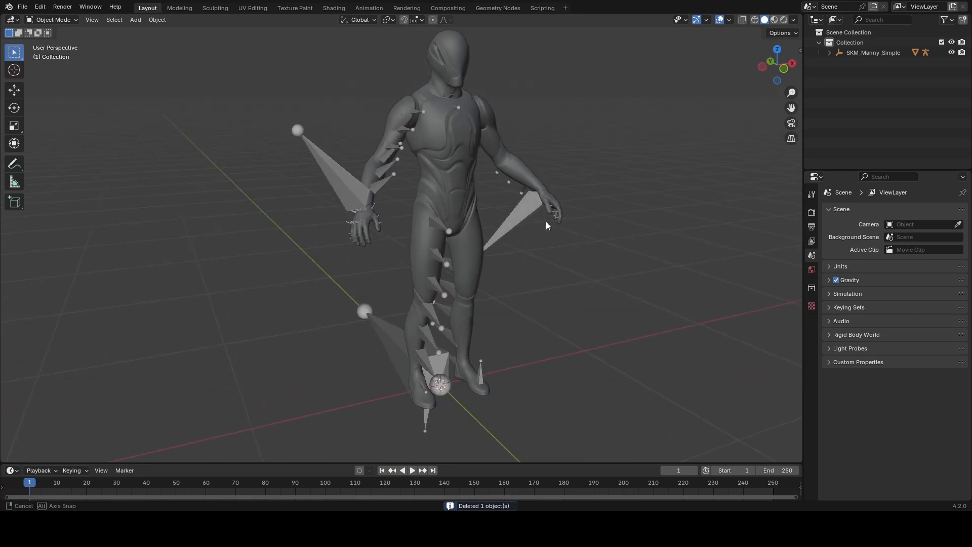
Step: Delete the mannequin mesh and select the original root armature
click(404, 120)
key(Delete)
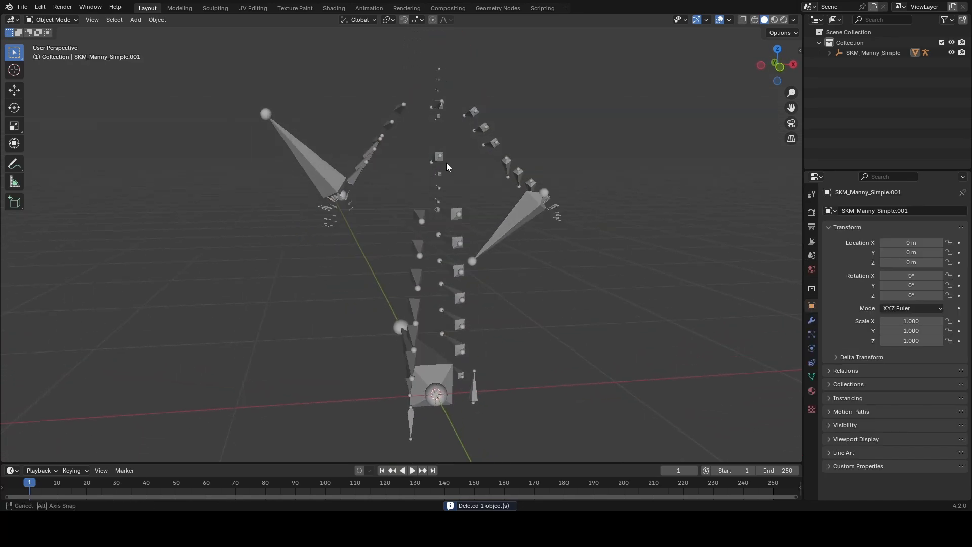
mouse_move(446, 162)
middle_down()
mouse_move(427, 129)
mouse_move(370, 182)
mouse_move(446, 172)
mouse_move(396, 125)
mouse_move(437, 149)
middle_up()
click(438, 133)
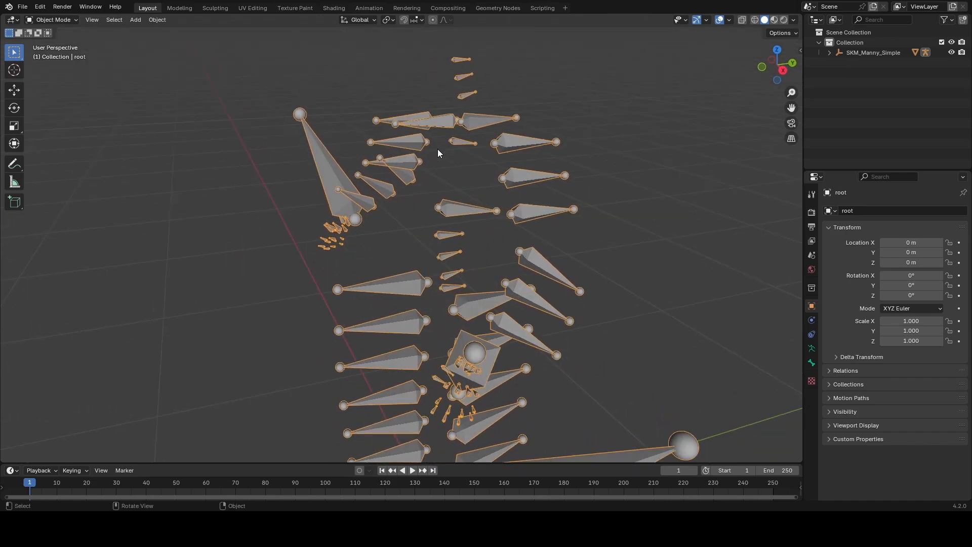
middle_drag(488, 216, 484, 114)
middle_drag(479, 158, 678, 327)
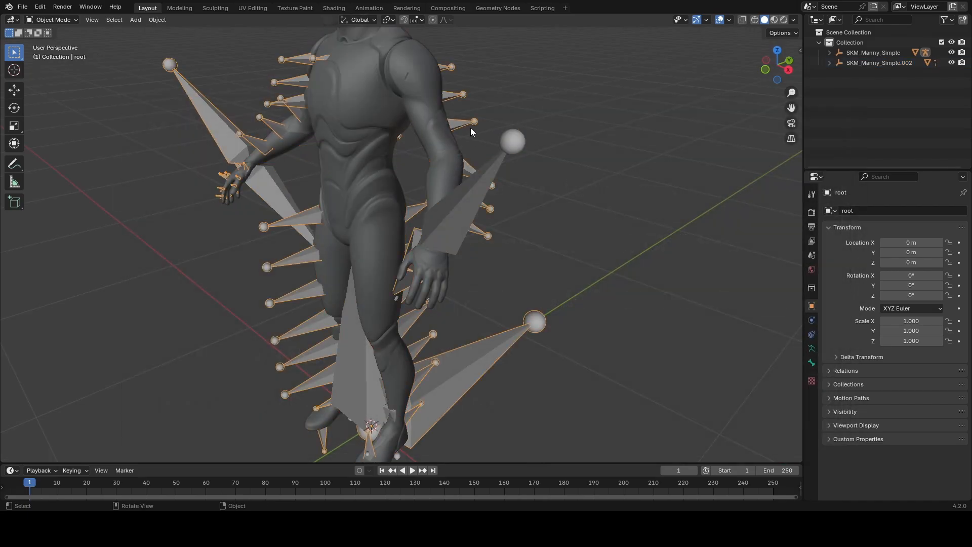
Step: Hide the mannequin mesh and the original armature, and select the root.001 armature
key(Delete)
key(h)
middle_drag(408, 199, 593, 250)
click(389, 194)
key(ctrl+Tab)
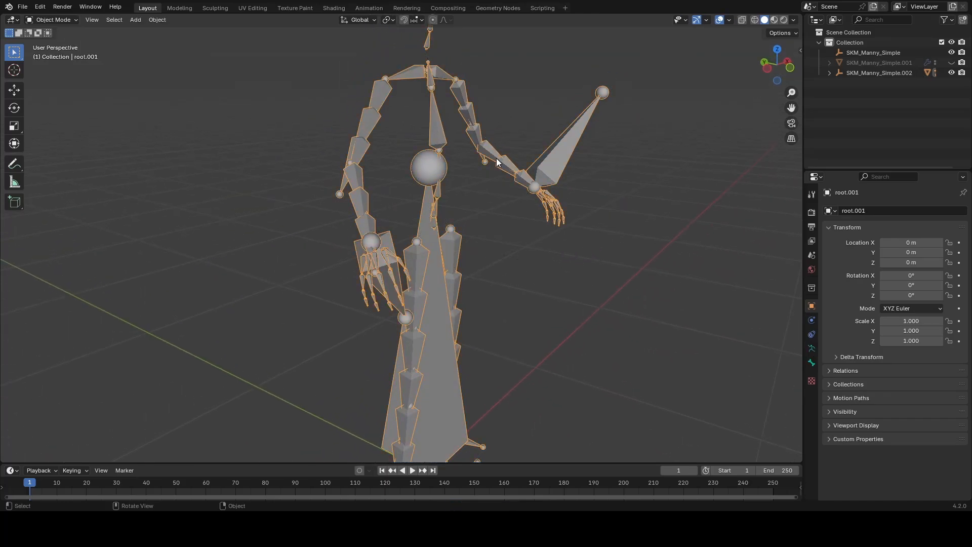
middle_drag(496, 158, 269, 218)
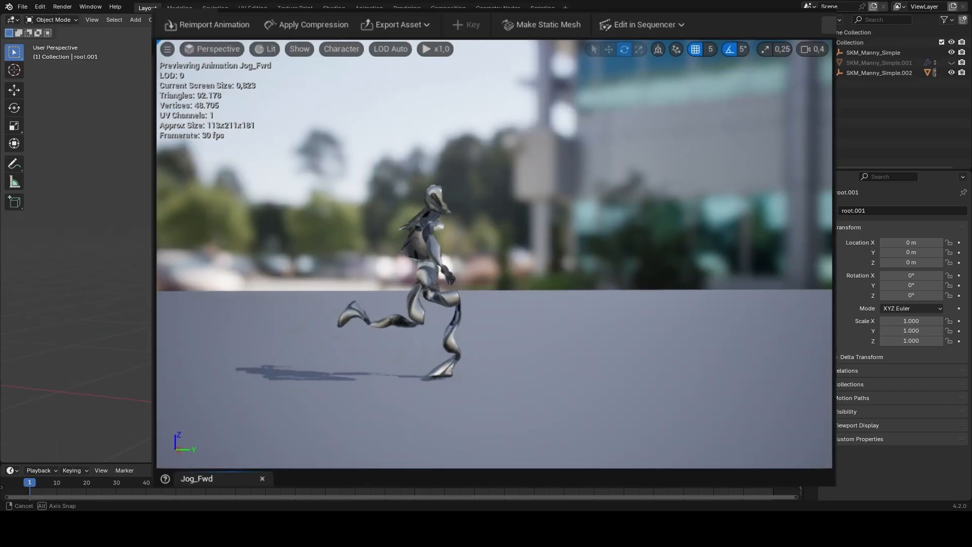
middle_drag(346, 220, 362, 222)
key(x)
click(516, 264)
middle_drag(516, 265, 384, 191)
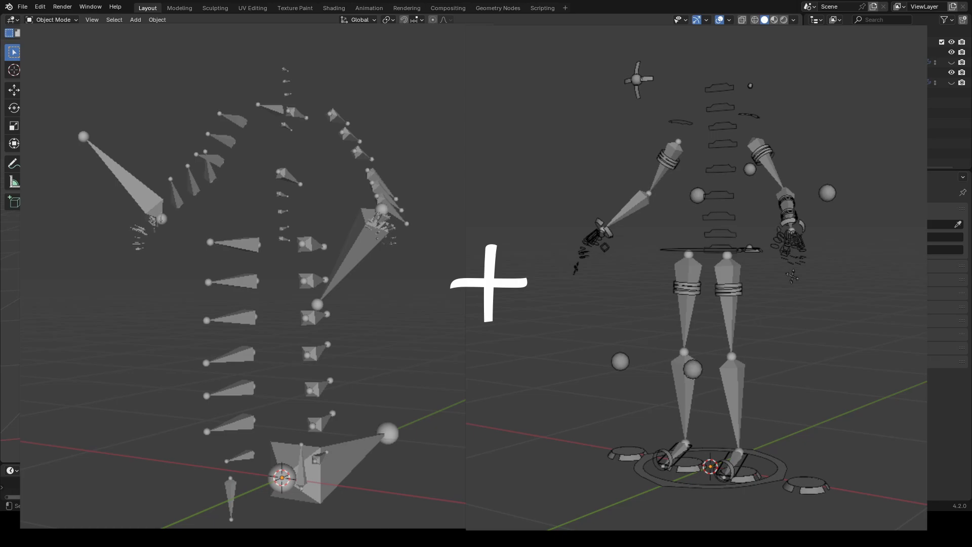
click(22, 6)
mouse_move(53, 149)
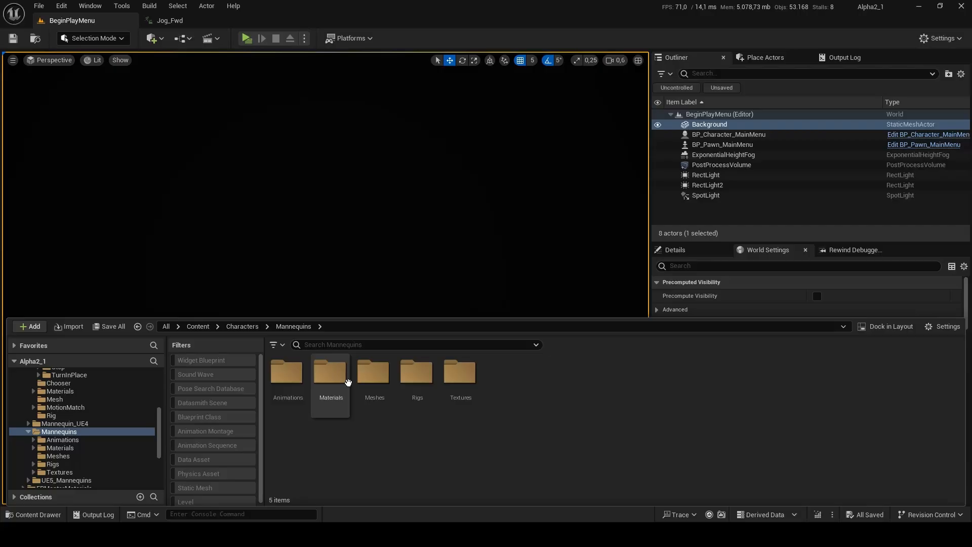
Step: In Unreal Engine, export the SKM_Manny_Simple skeletal mesh from the Mannequins Meshes folder to the Desktop as an FBX with the default export options
double_click(374, 373)
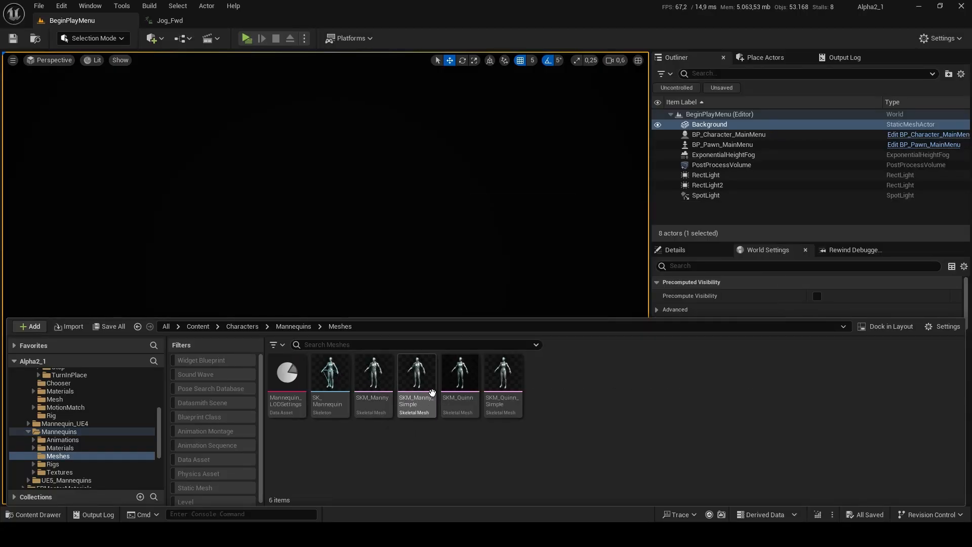
right_click(432, 393)
mouse_move(447, 216)
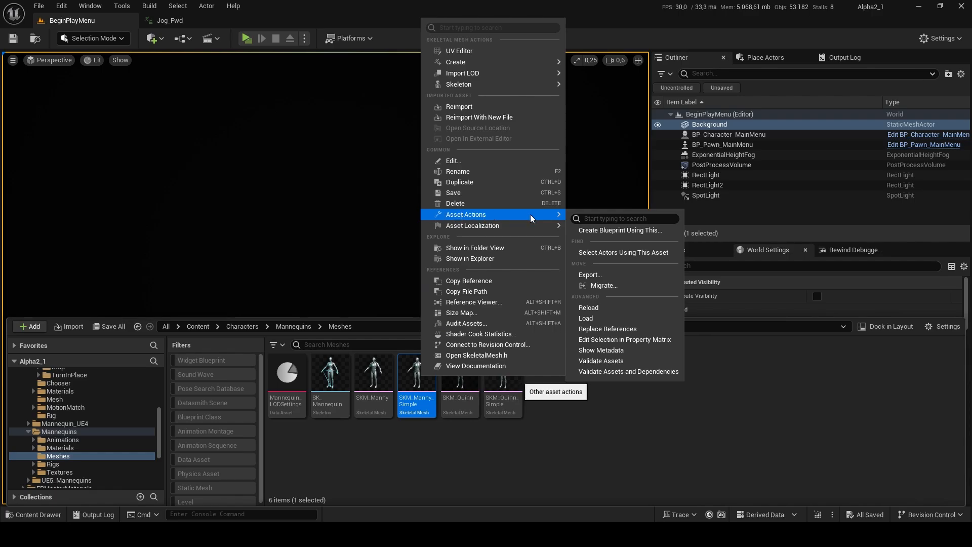
click(600, 275)
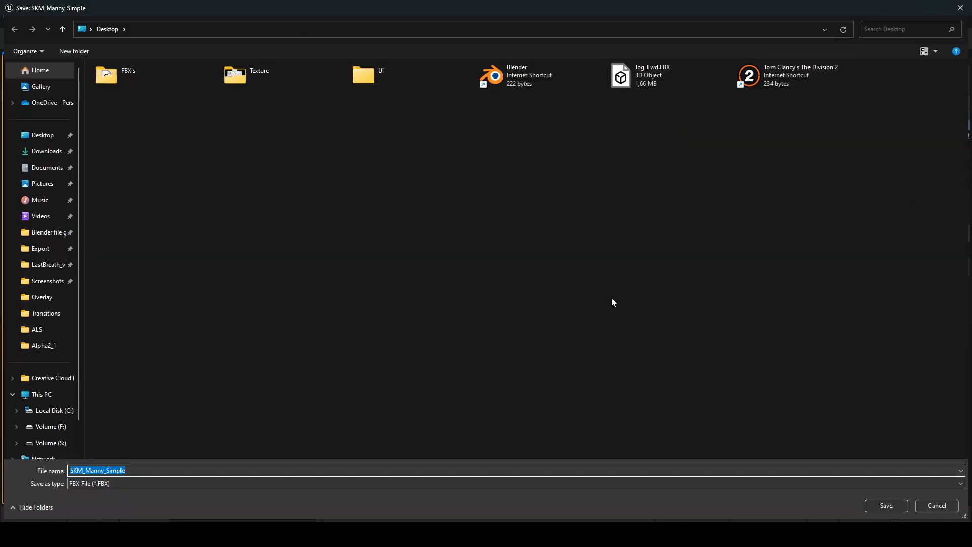
click(890, 504)
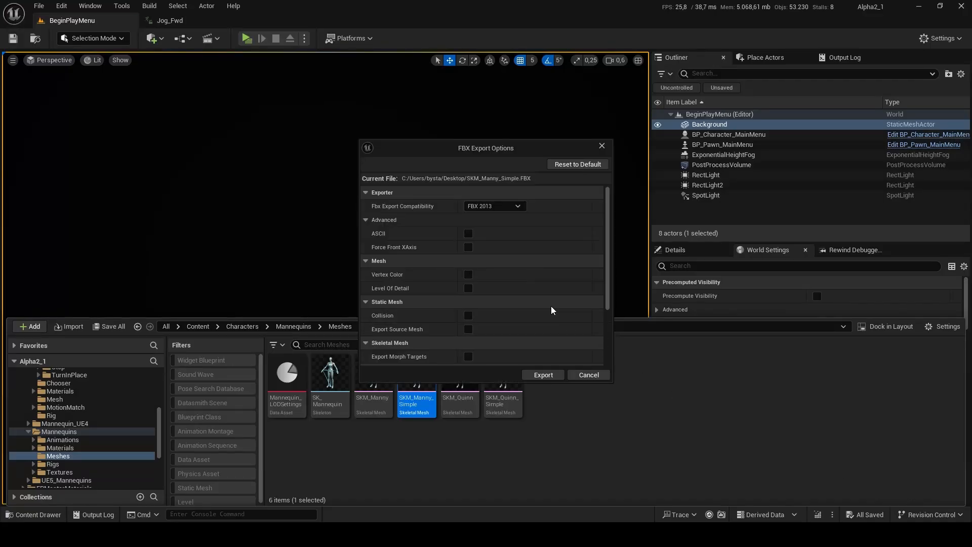
scroll(518, 300, down, 5)
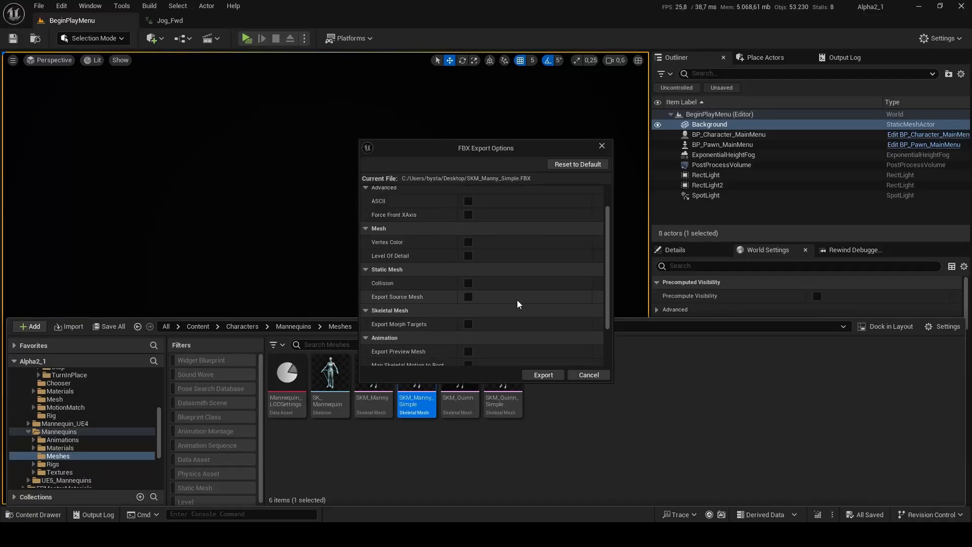
click(542, 375)
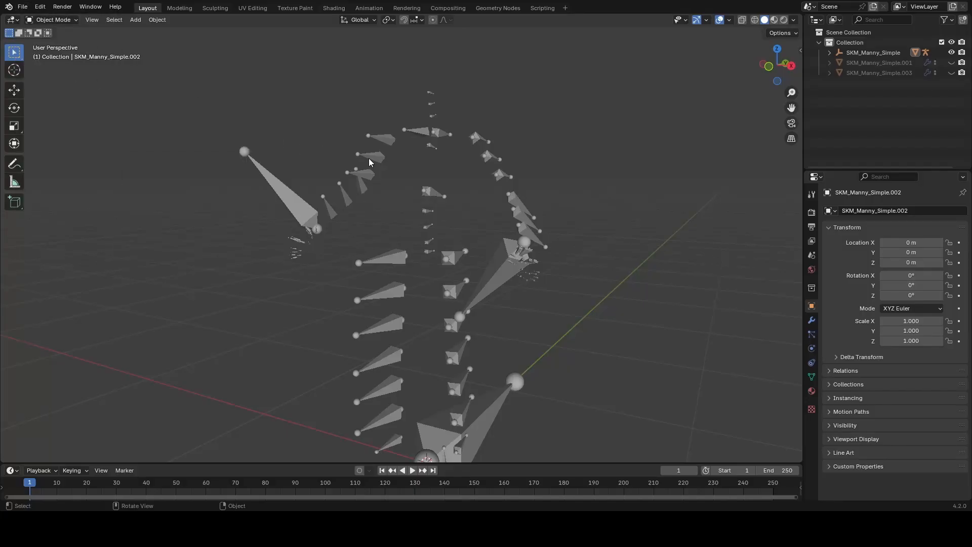
Step: In Blender, import SKM_Manny_Simple.FBX with Automatic Bone Orientation enabled and delete the imported mannequin mesh
click(369, 158)
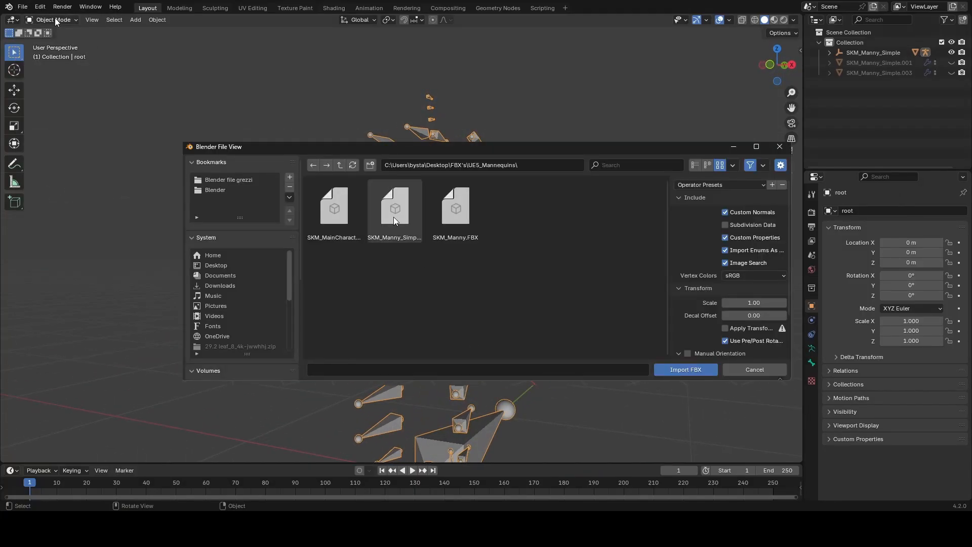
click(393, 217)
scroll(752, 298, down, 3)
click(713, 351)
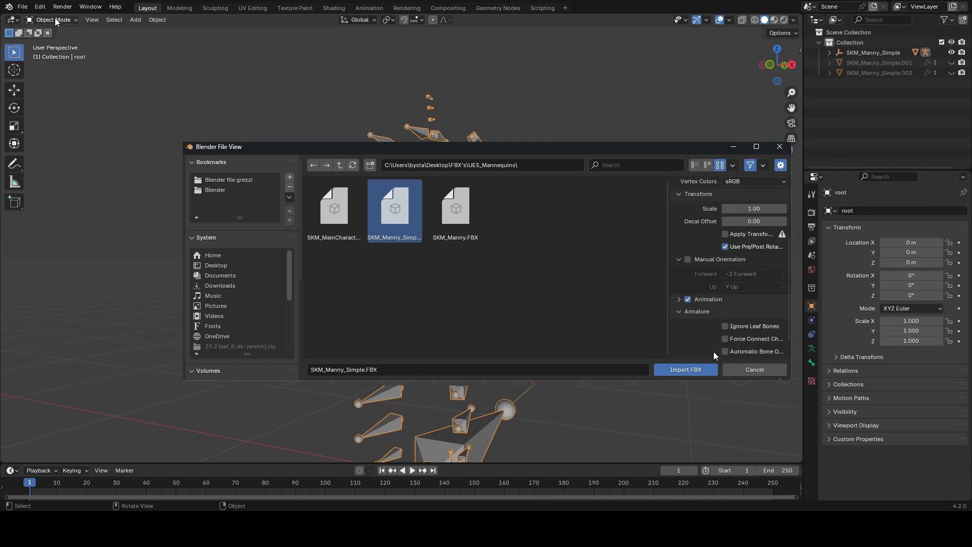
scroll(714, 350, down, 3)
click(700, 369)
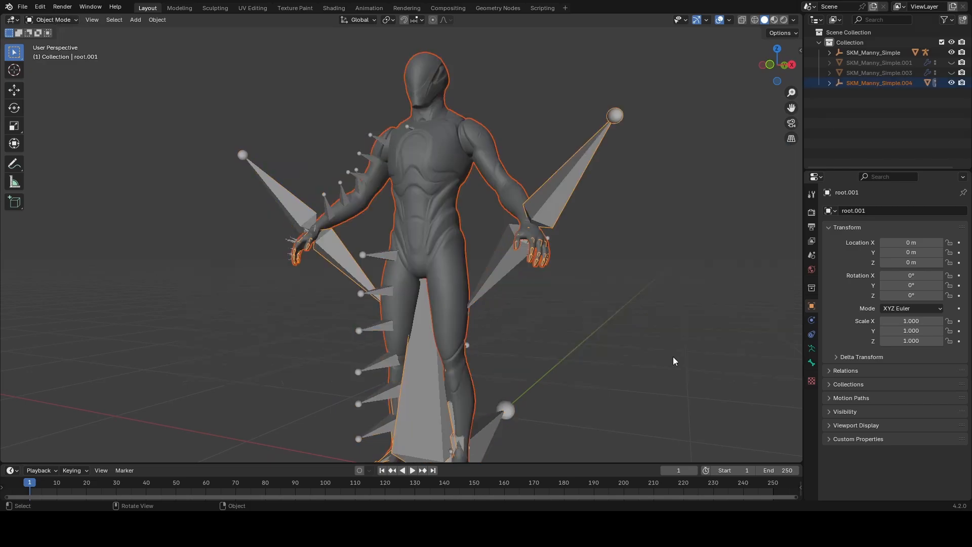
click(441, 186)
key(Delete)
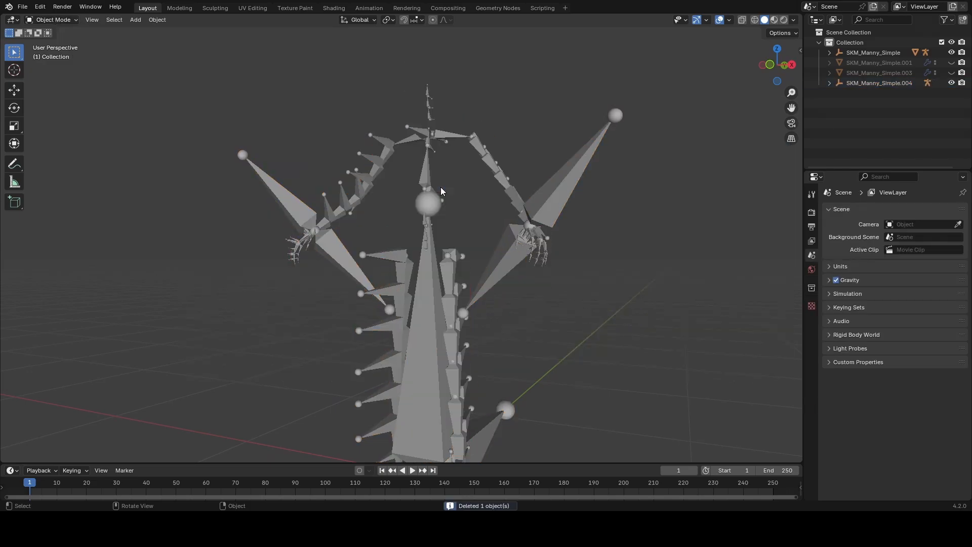
Step: Move the automatically oriented root.001 armature about 140.7 m along the X axis
middle_drag(433, 262, 378, 282)
key(g)
right_click(471, 271)
scroll(422, 271, down, 2)
key(g)
key(x)
click(603, 272)
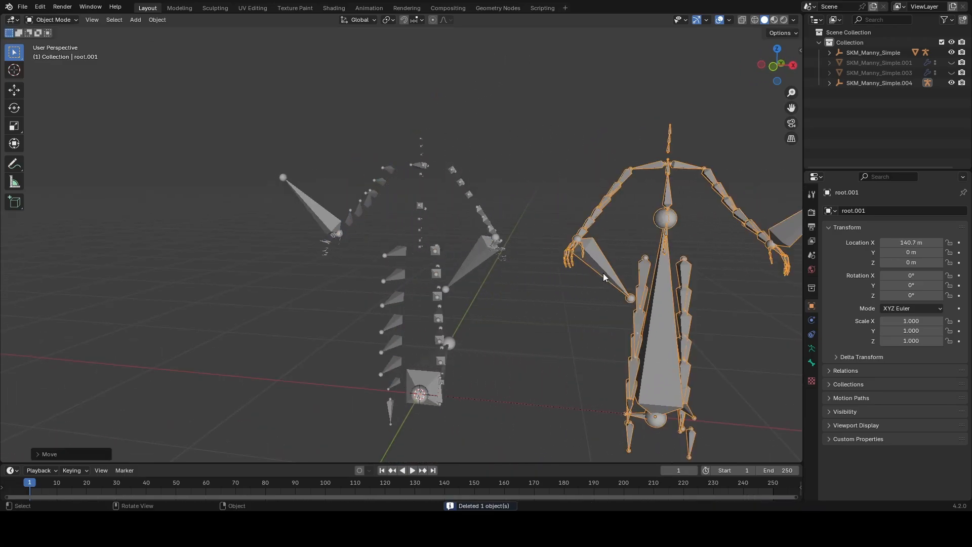
Step: Try rotating the upperarm_l bone of the original root armature in Pose Mode
middle_drag(556, 280, 566, 269)
click(484, 233)
scroll(484, 232, up, 3)
key(ctrl+Tab)
middle_drag(554, 227, 576, 306)
click(500, 149)
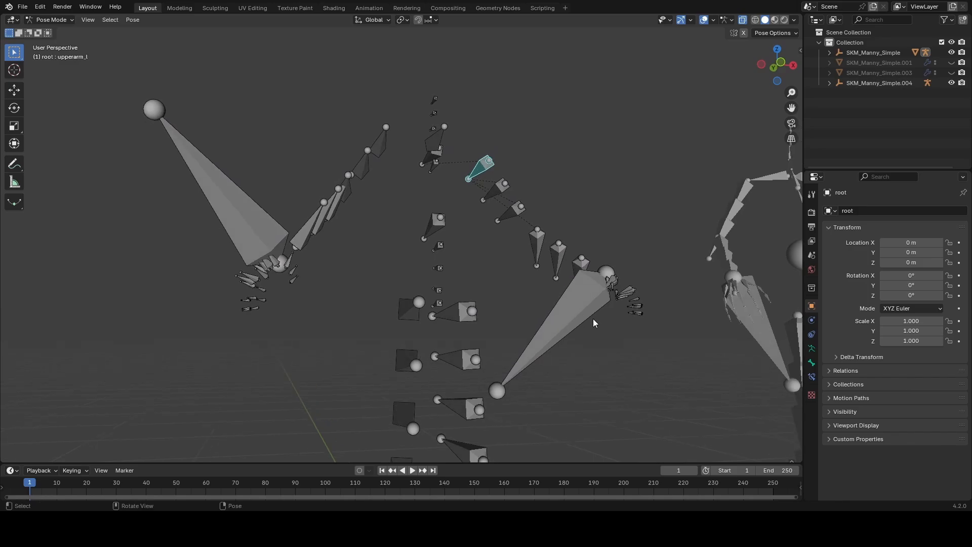
key(r)
right_click(660, 324)
Step: Try rotating the upperarm_l bone of the root.001 armature in Pose Mode to compare its behaviour
shift+middle_drag(660, 325, 304, 349)
key(ctrl+Tab)
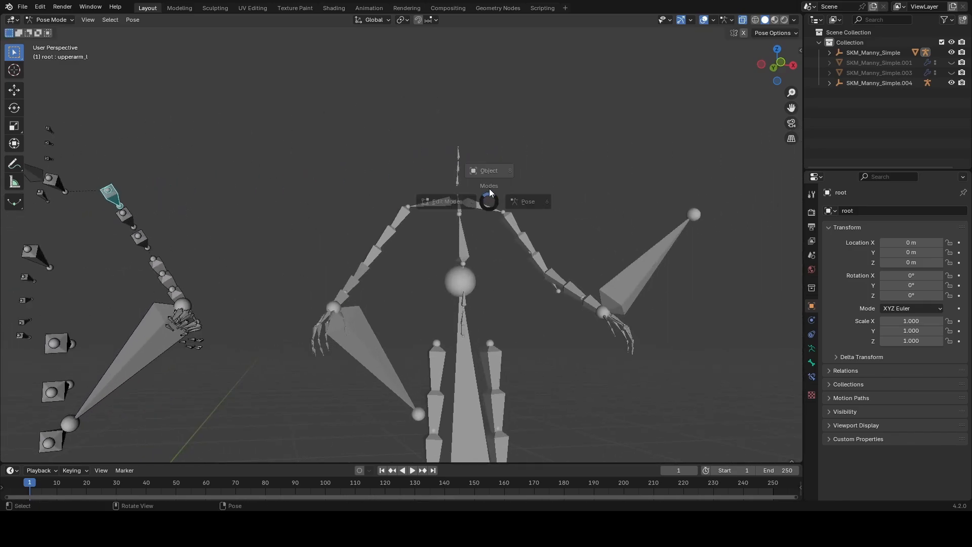
click(445, 202)
click(484, 207)
key(ctrl+Tab)
click(564, 228)
click(514, 227)
key(r)
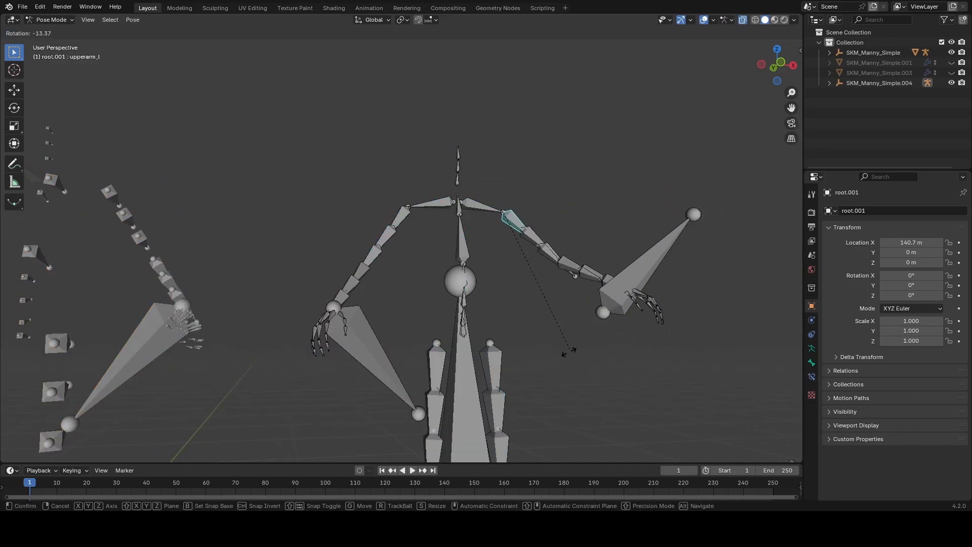
right_click(569, 365)
middle_drag(569, 369, 519, 379)
shift+middle_drag(519, 379, 464, 334)
middle_drag(463, 334, 521, 330)
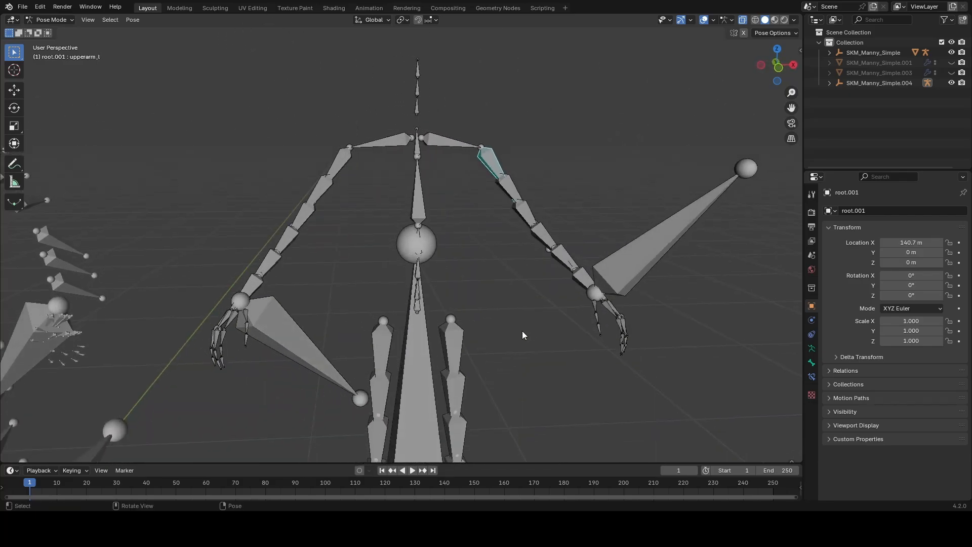
Step: Return to Object Mode and clear the location of root.001 so both armatures overlap at the origin
scroll(522, 330, down, 3)
key(ctrl+Tab)
key(alt+g)
middle_drag(551, 77, 514, 175)
scroll(489, 111, up, 2)
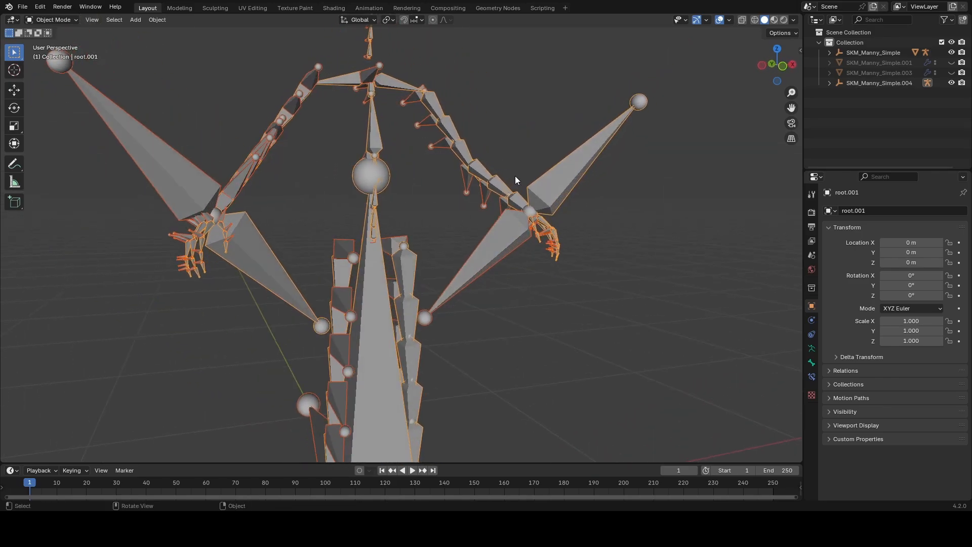
Step: In the Scripting workspace, paste the bone constraint script and run it on both selected armatures with root active in Pose Mode
key(ctrl+Page_Up)
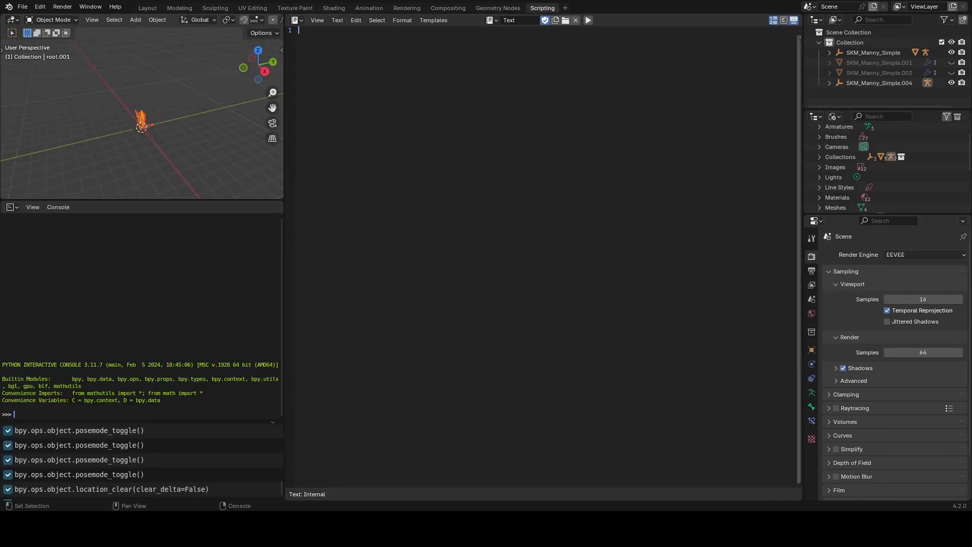
key(ctrl+v)
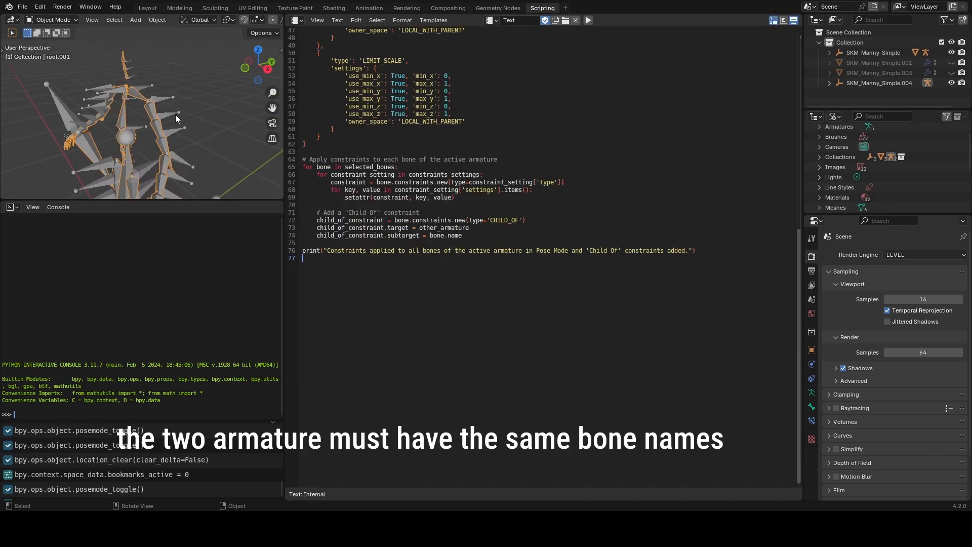
mouse_move(176, 114)
middle_down()
mouse_move(151, 100)
mouse_move(159, 110)
middle_up()
shift+click(164, 93)
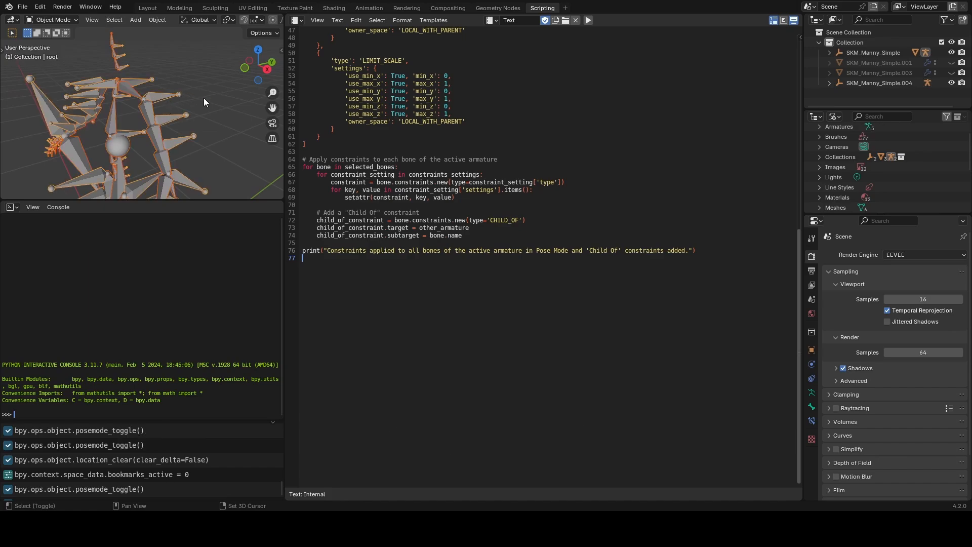
click(587, 20)
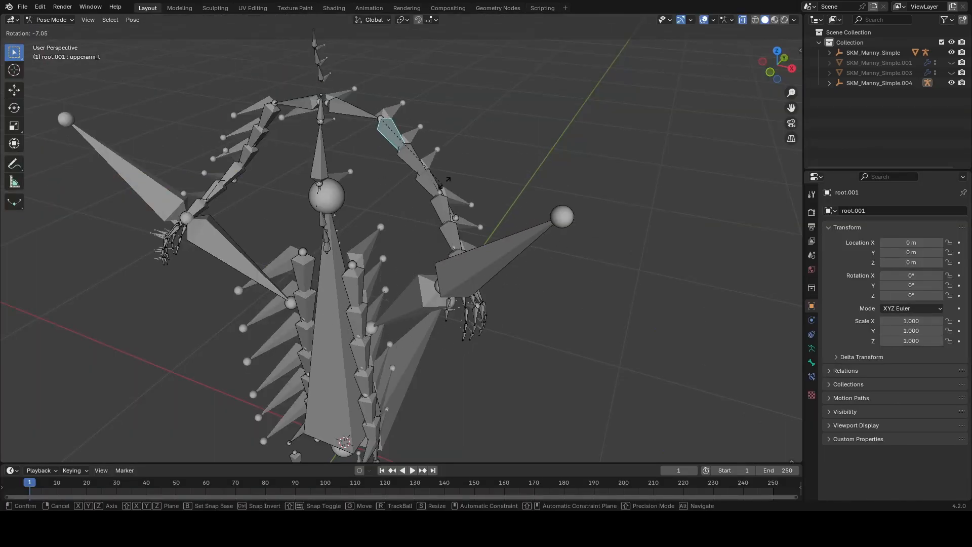
Step: Try rotating the upperarm_l bone of root.001 to test whether the original armature follows
right_click(449, 175)
middle_drag(446, 159, 387, 141)
scroll(394, 86, up, 2)
middle_drag(398, 60, 423, 136)
scroll(423, 135, down, 2)
key(r)
key(r)
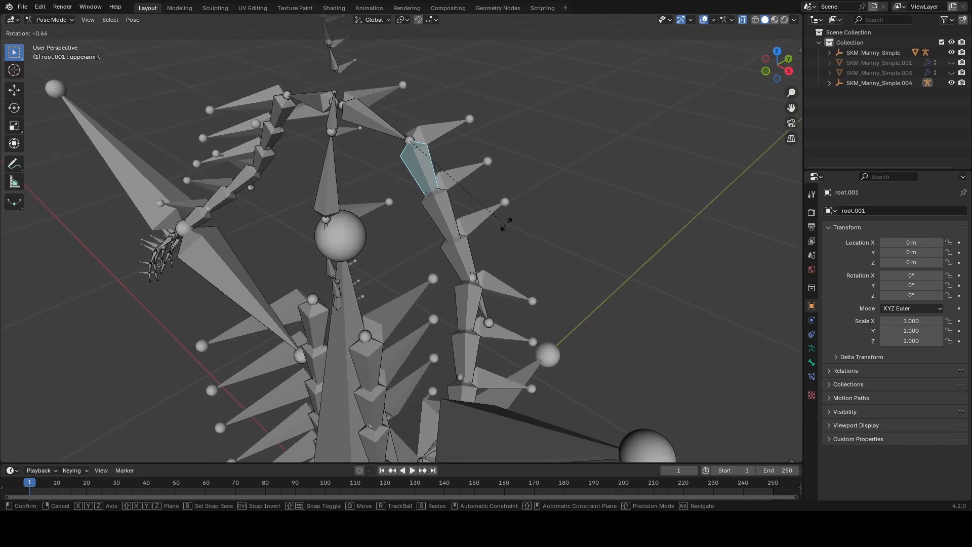
right_click(493, 192)
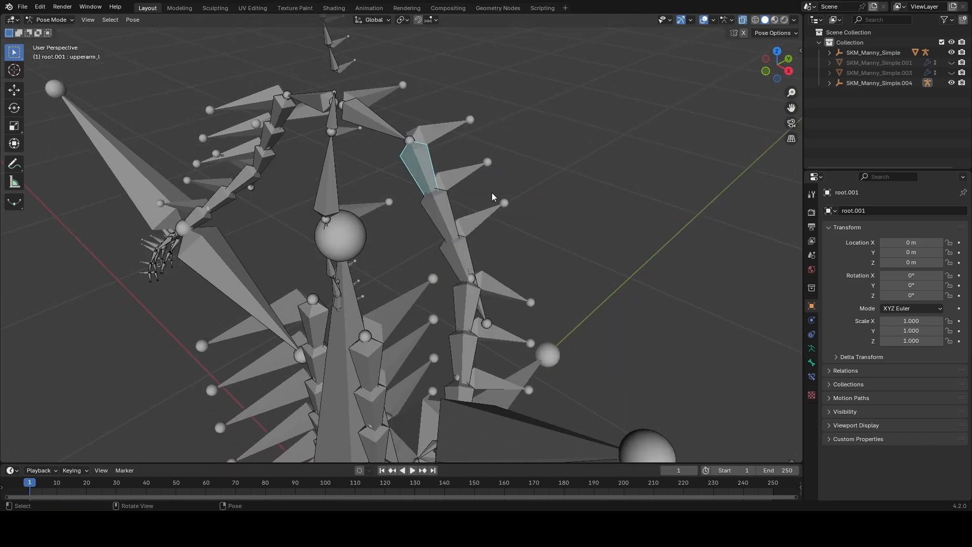
Step: Examine the bone constraints of upperarm_l on the original root armature, including Limit Scale and Child Of
key(ctrl+Tab)
mouse_move(460, 124)
middle_down()
mouse_move(397, 124)
mouse_move(439, 136)
mouse_move(460, 129)
middle_up()
click(439, 133)
key(ctrl+Tab)
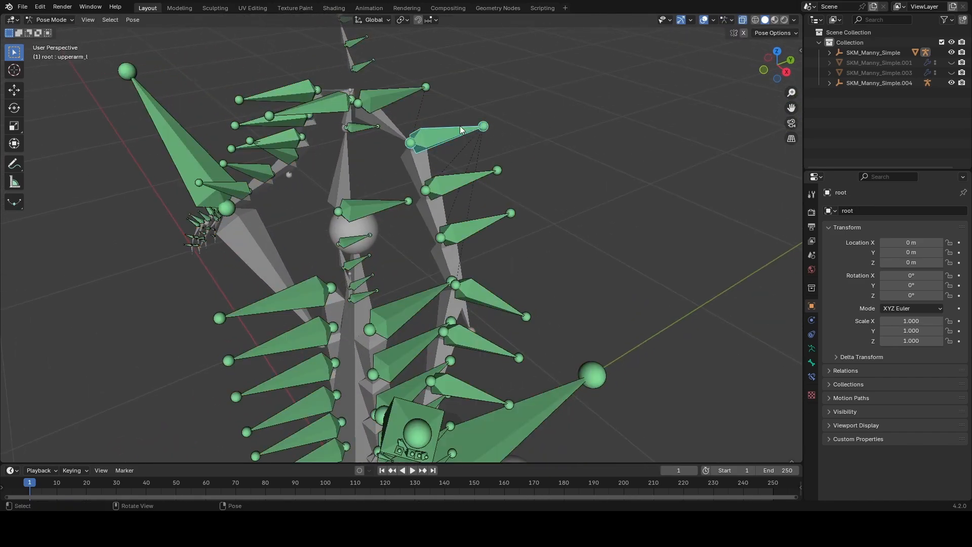
click(812, 377)
scroll(860, 356, down, 6)
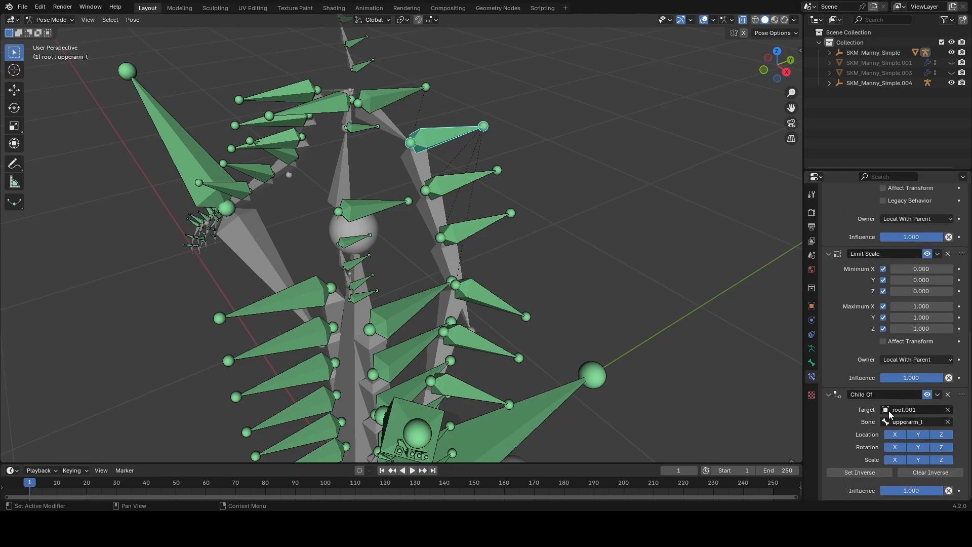
Step: Return to Object Mode with the root.001 armature selected and inspect how the two overlapping armatures line up
key(ctrl+Tab)
click(430, 165)
key(ctrl+Tab)
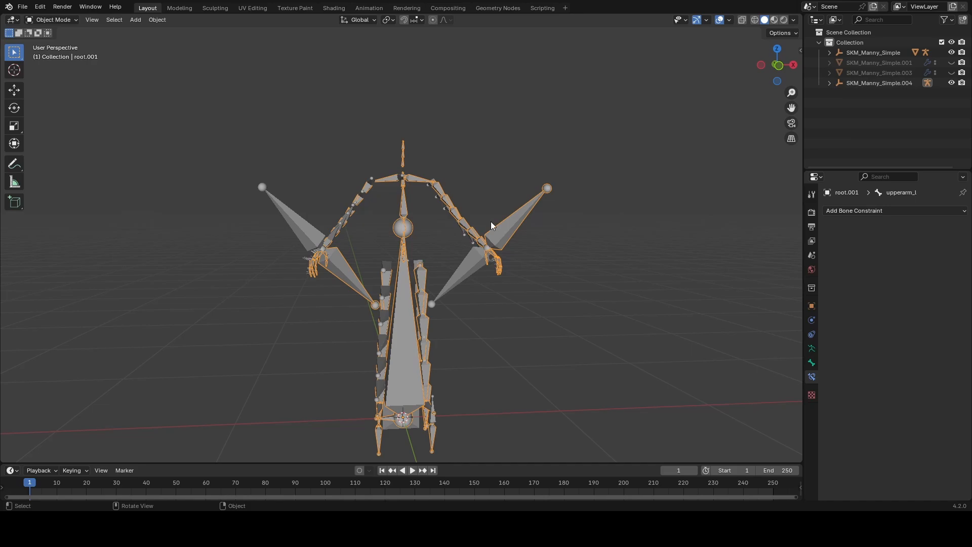
middle_drag(446, 238, 409, 243)
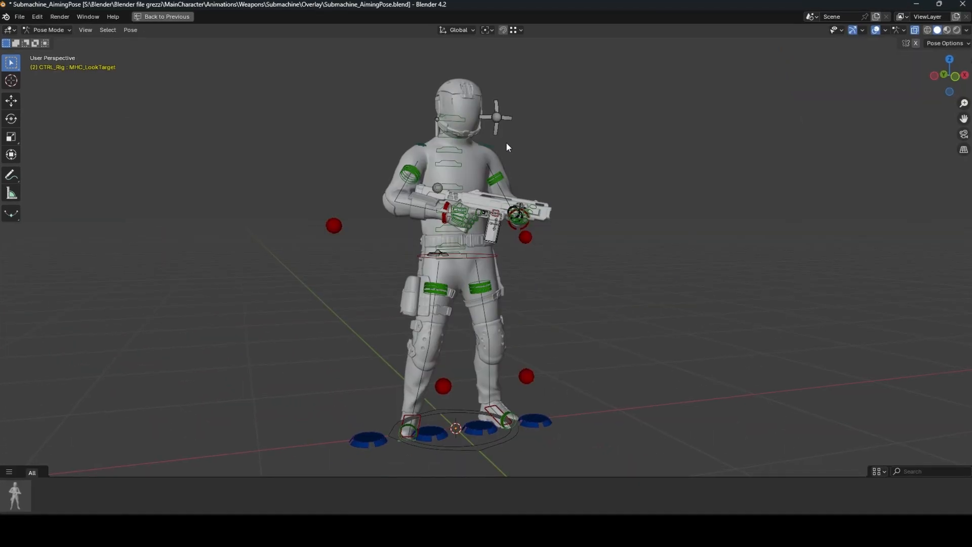
key(g)
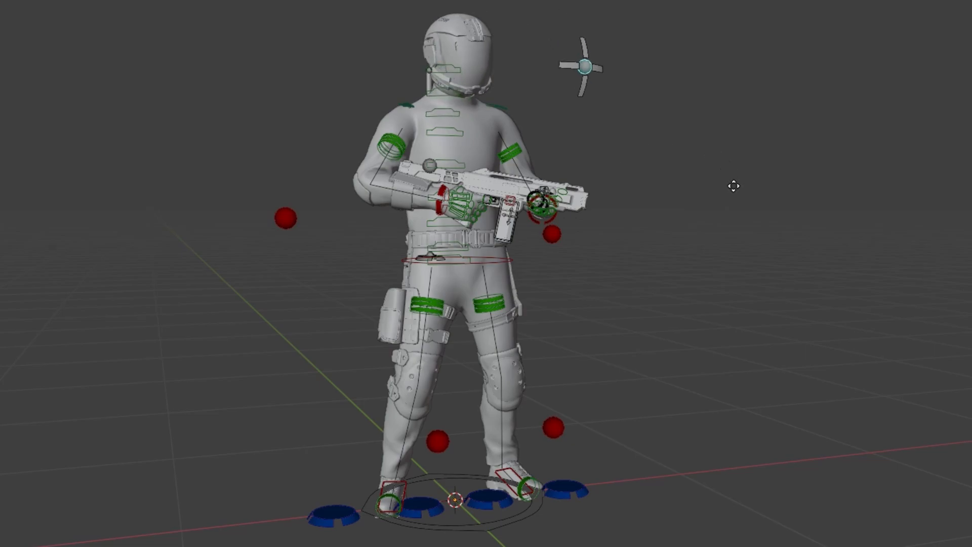
click(733, 184)
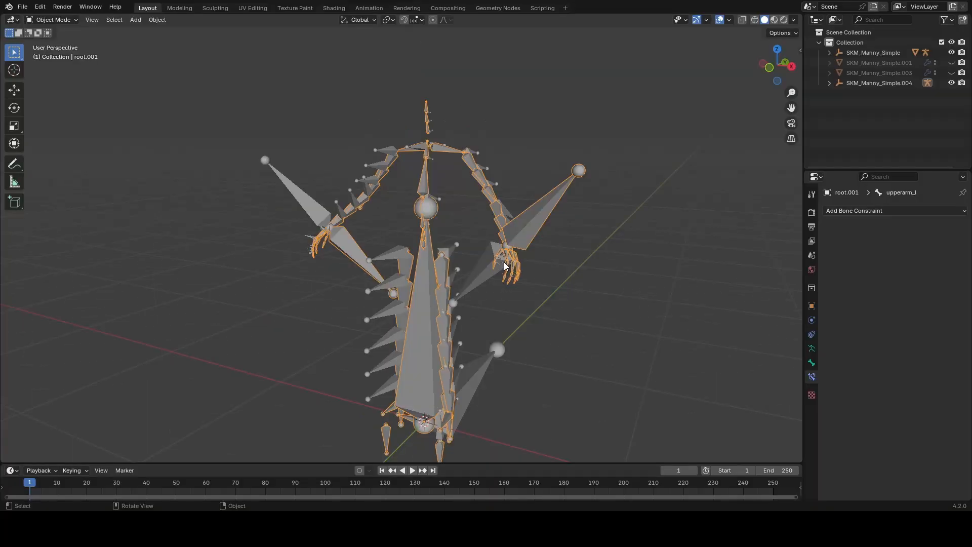
middle_drag(505, 265, 439, 263)
scroll(424, 262, up, 4)
scroll(375, 228, up, 5)
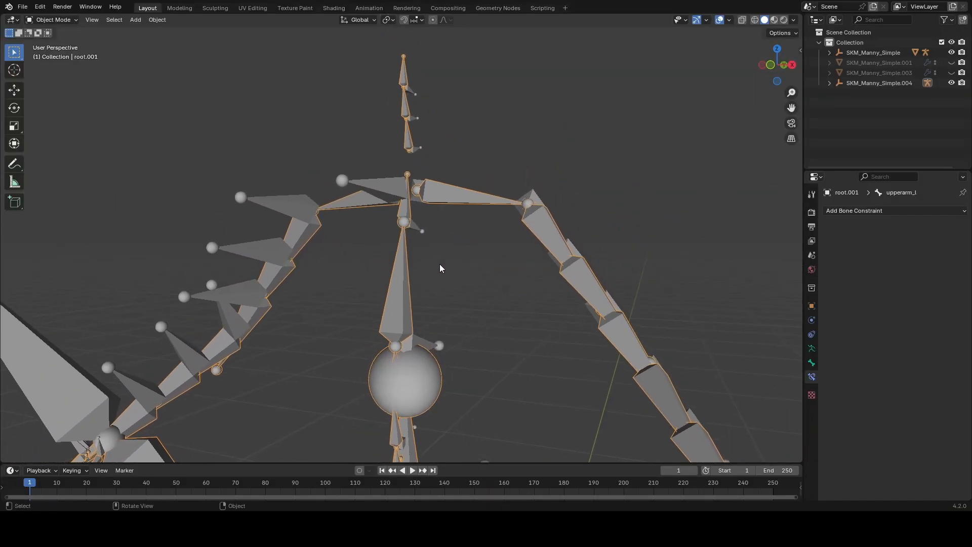
Step: In Edit Mode on root.001, snap the tail of spine_05 to the head of neck_01 using the 3D cursor
scroll(449, 281, down, 3)
key(shift+s)
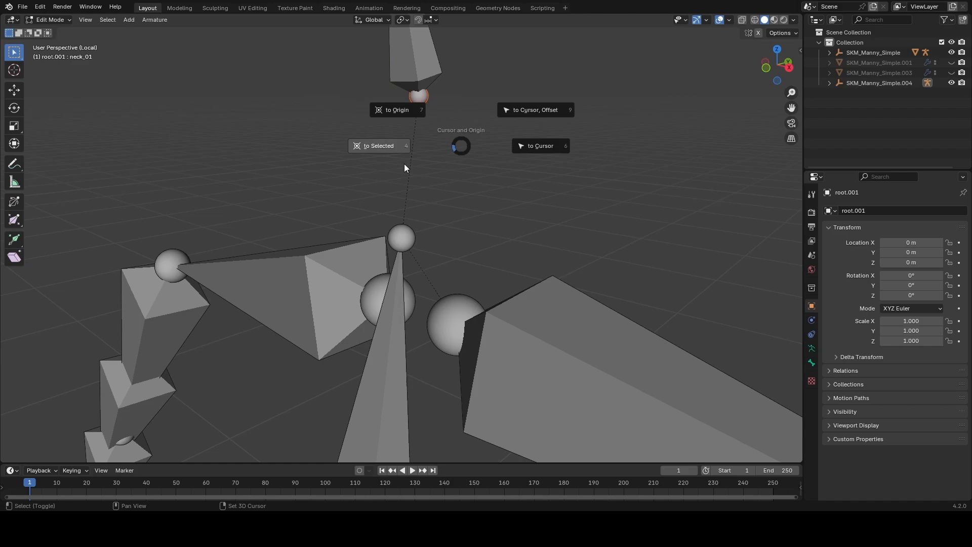
click(383, 145)
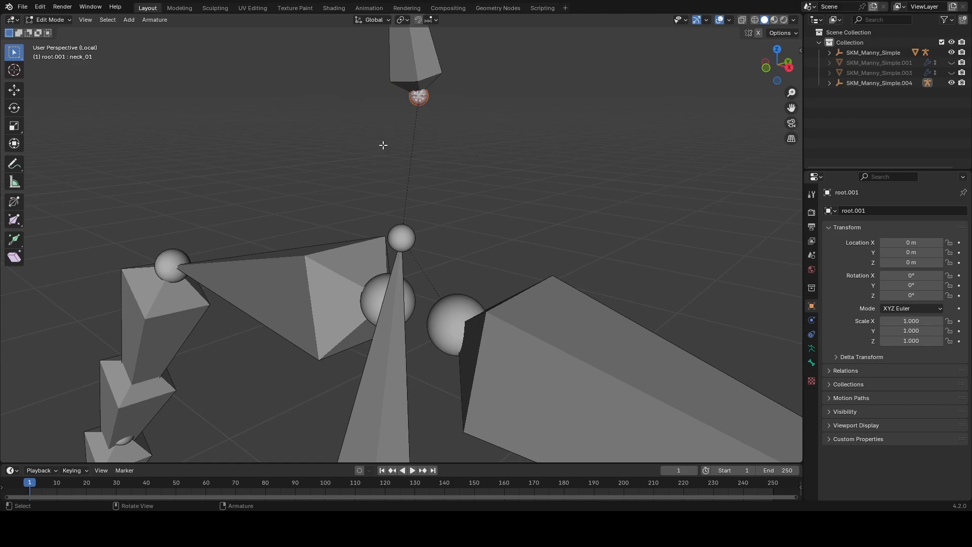
key(shift+s)
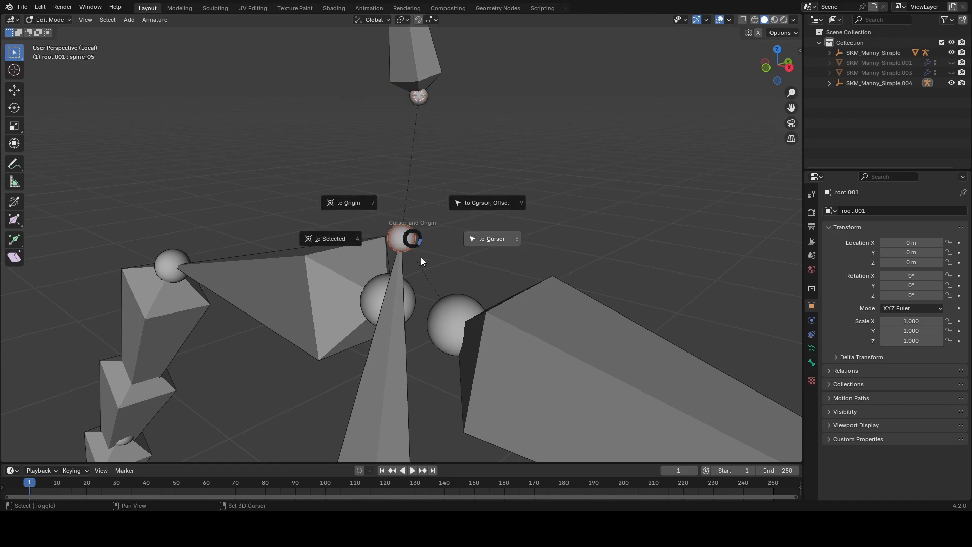
click(478, 247)
Step: Turn on X-ray display and inspect the joints of the left leg and left arm bones
scroll(499, 244, down, 8)
shift+middle_drag(507, 304, 378, 97)
click(379, 97)
middle_drag(379, 98, 395, 130)
key(alt+z)
scroll(411, 170, up, 3)
scroll(468, 250, down, 4)
middle_drag(468, 251, 394, 181)
click(420, 251)
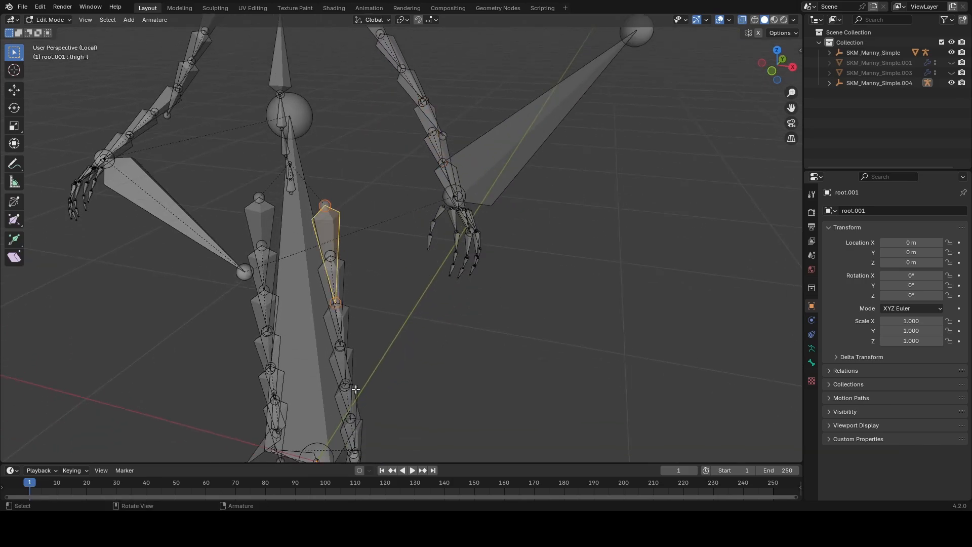
scroll(406, 391, down, 3)
middle_drag(355, 368, 395, 451)
scroll(399, 216, up, 3)
middle_drag(365, 195, 403, 213)
shift+middle_drag(425, 281, 407, 208)
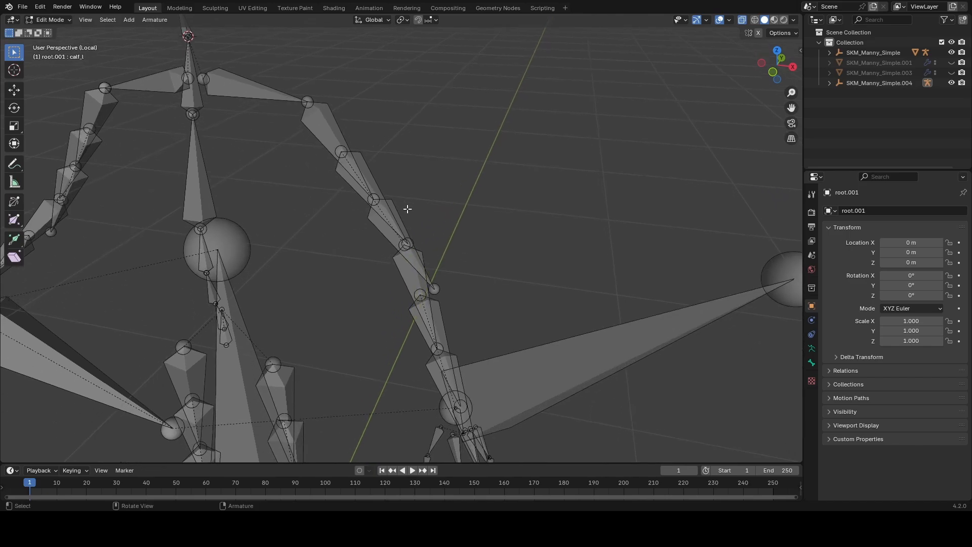
scroll(373, 191, up, 3)
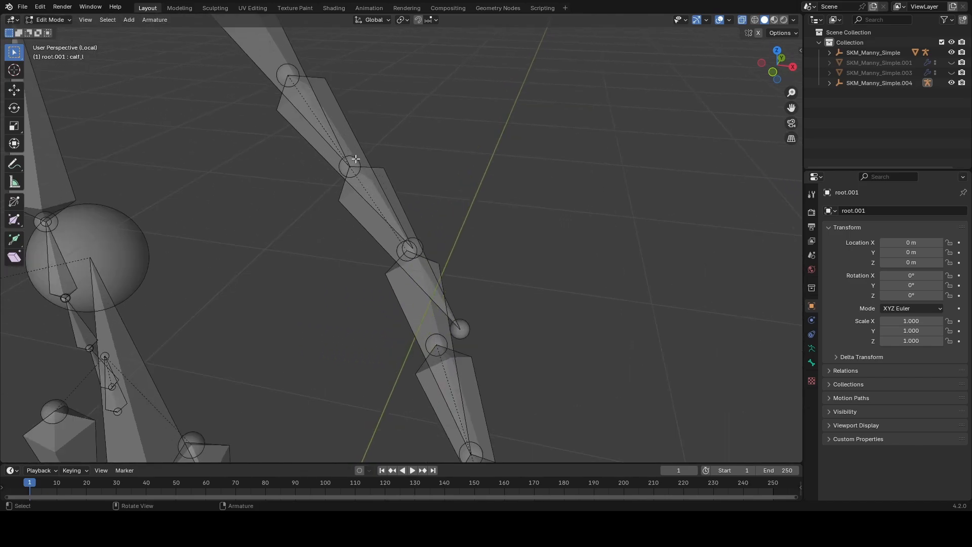
Step: Snap the tail of upperarm_l to the head of lowerarm_l using the 3D cursor
middle_drag(356, 159, 319, 169)
click(349, 253)
key(shift+s)
click(237, 249)
click(248, 249)
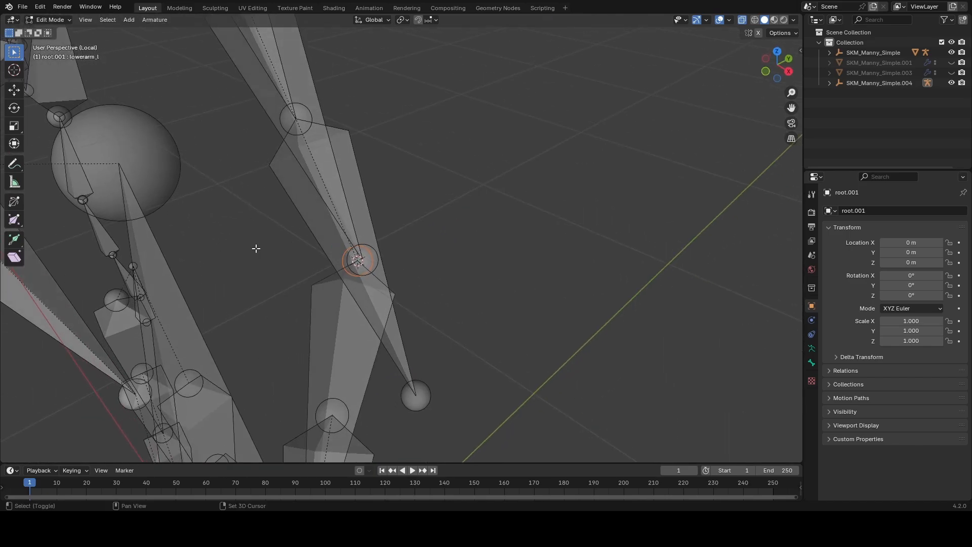
scroll(303, 177, down, 4)
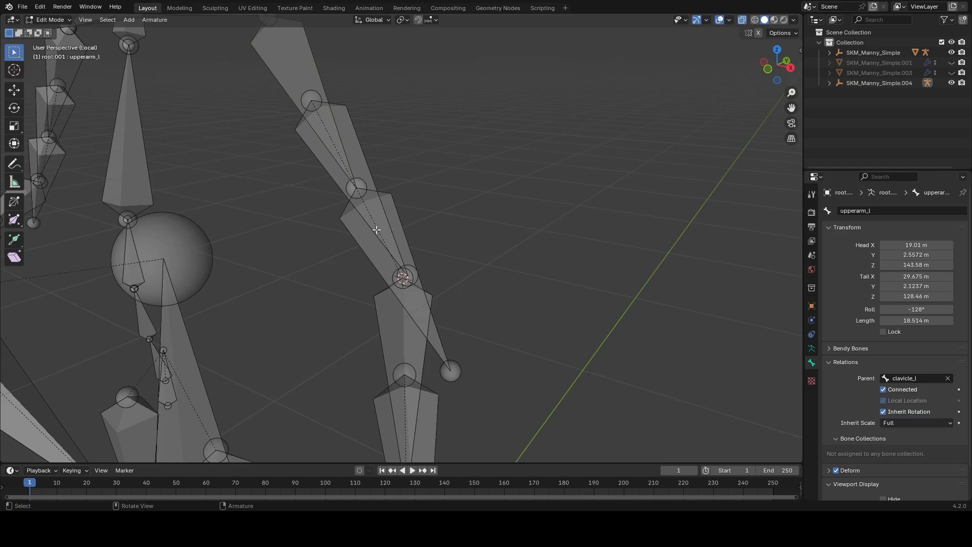
middle_drag(377, 230, 416, 201)
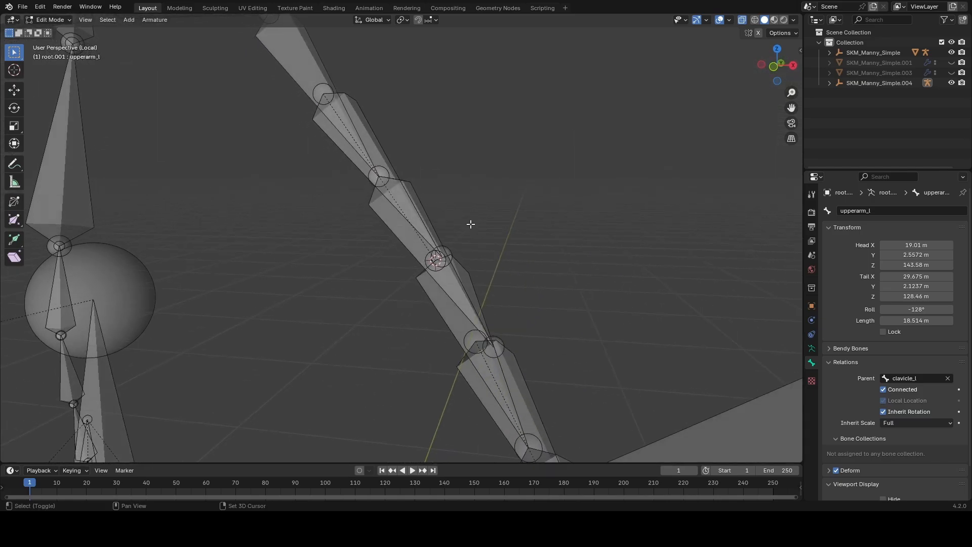
click(443, 255)
key(shift+s)
click(427, 206)
Step: Test-move upperarm_twist_01_l and check its Connected setting to verify how it is attached to upperarm_l
scroll(537, 268, down, 4)
middle_drag(537, 268, 443, 242)
scroll(366, 235, up, 3)
scroll(383, 244, down, 4)
middle_drag(384, 244, 483, 259)
scroll(484, 259, up, 4)
shift+middle_drag(484, 260, 527, 300)
middle_drag(407, 202, 380, 197)
key(g)
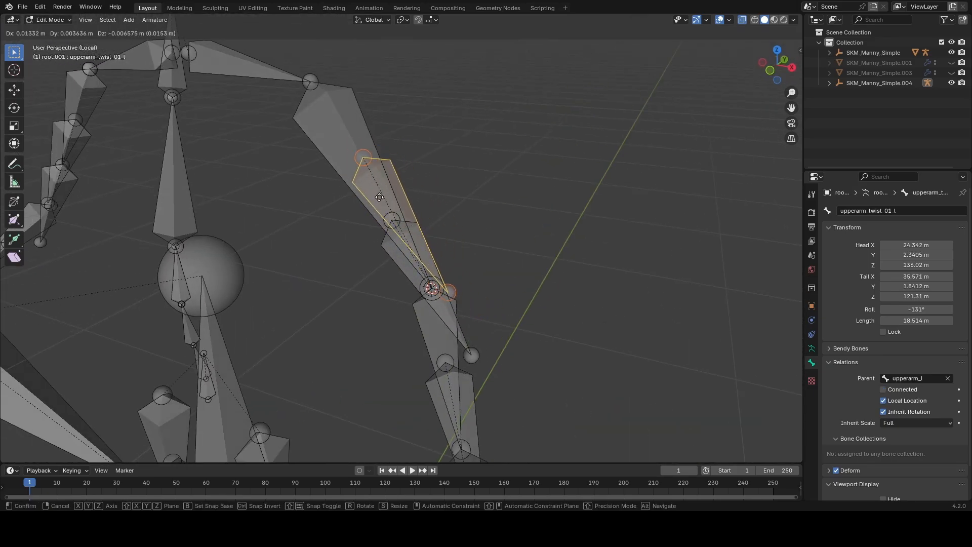
right_click(400, 202)
middle_drag(427, 246, 435, 228)
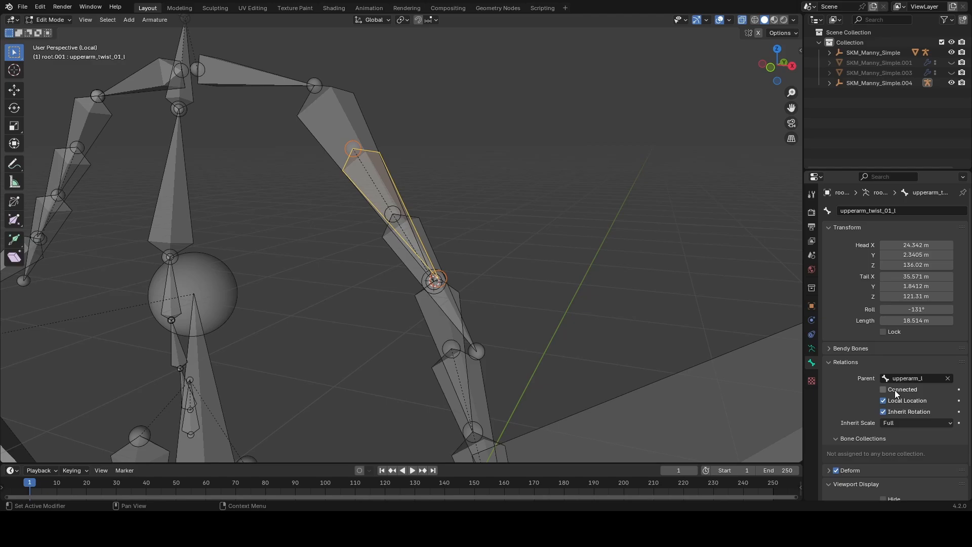
Step: Snap the tail of lowerarm_l to the head of hand_l using the 3D cursor
middle_drag(603, 321, 417, 198)
scroll(399, 223, up, 3)
shift+middle_drag(438, 319, 387, 224)
scroll(386, 224, up, 3)
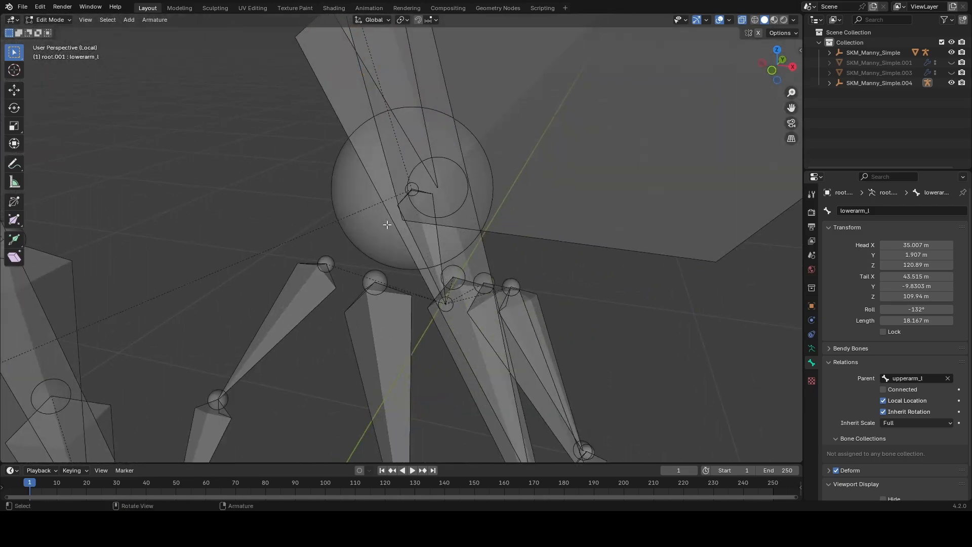
click(413, 187)
scroll(408, 184, up, 2)
shift+middle_drag(407, 178, 397, 206)
scroll(364, 208, down, 5)
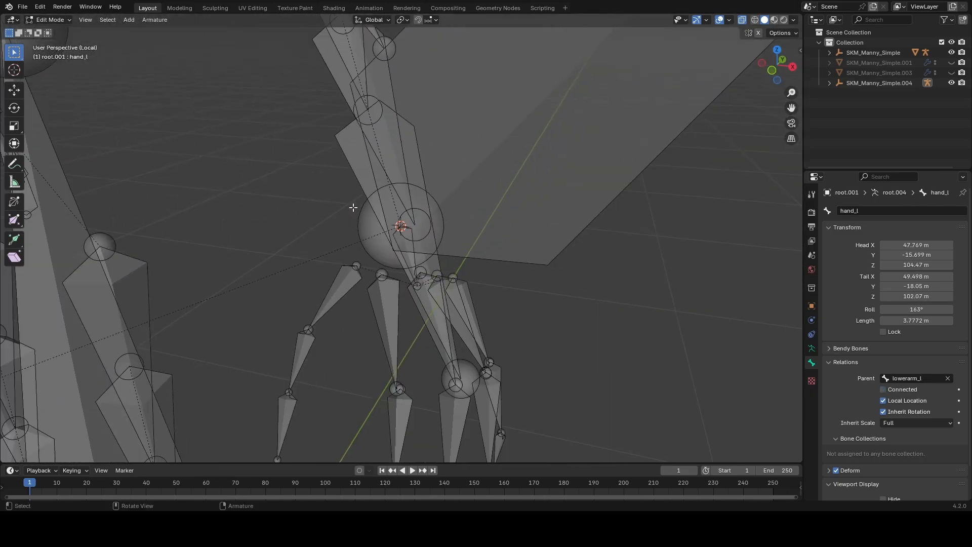
shift+middle_drag(344, 96, 425, 275)
click(384, 183)
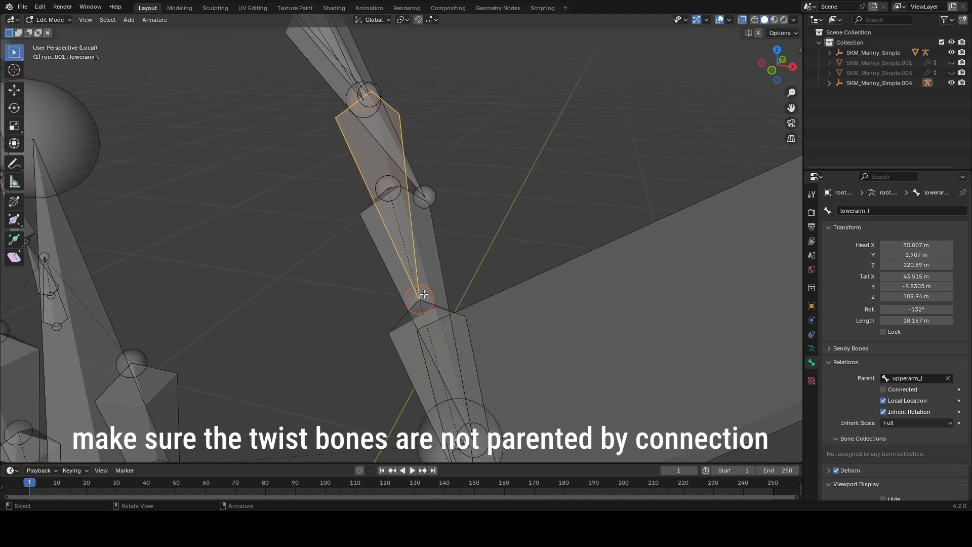
key(shift+s)
click(518, 293)
scroll(493, 292, down, 4)
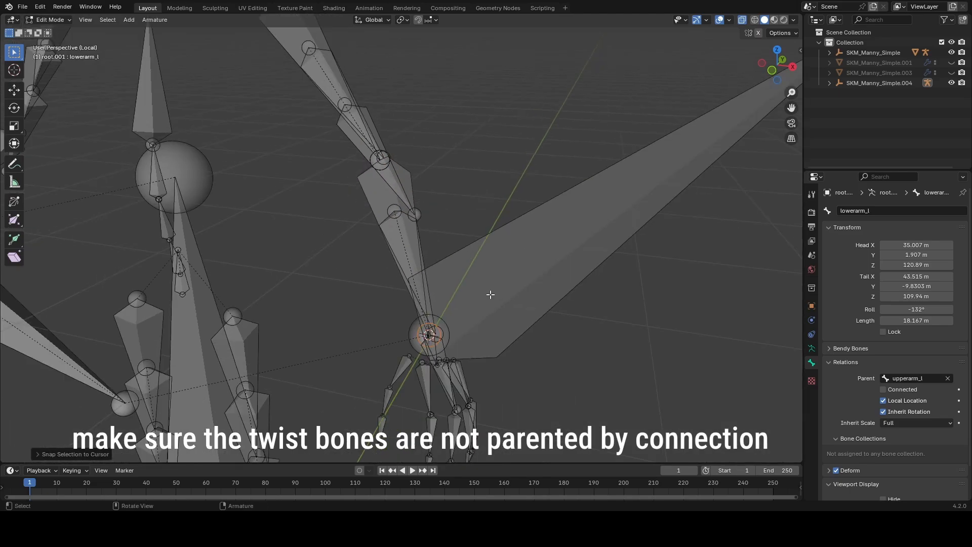
Step: Inspect the extended upperarm_l bone and its twist bones along the left arm
middle_drag(490, 292, 481, 249)
click(327, 96)
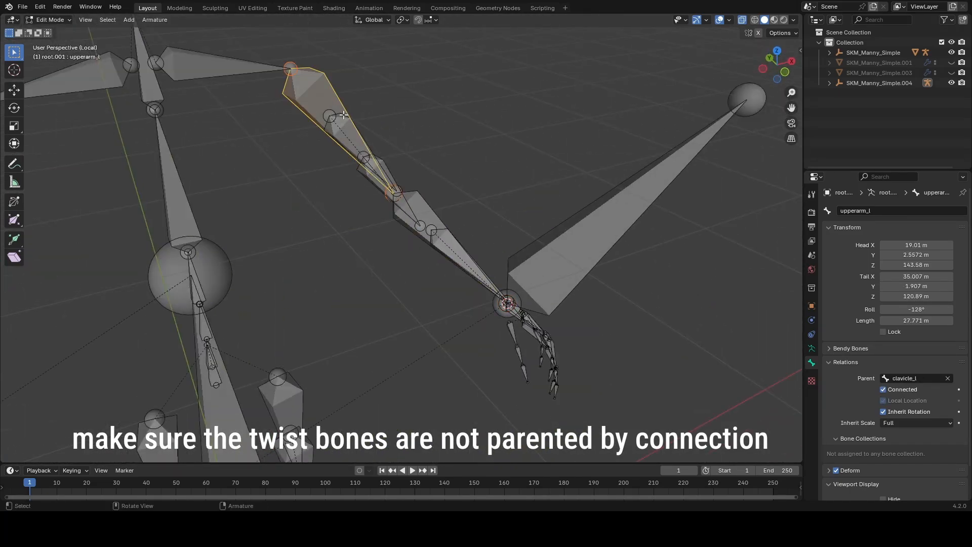
middle_drag(340, 111, 329, 99)
click(421, 205)
click(326, 98)
click(424, 207)
Step: In Pose Mode, try moving the hand_r.001 bone to test how the right arm responds
middle_drag(424, 207, 301, 264)
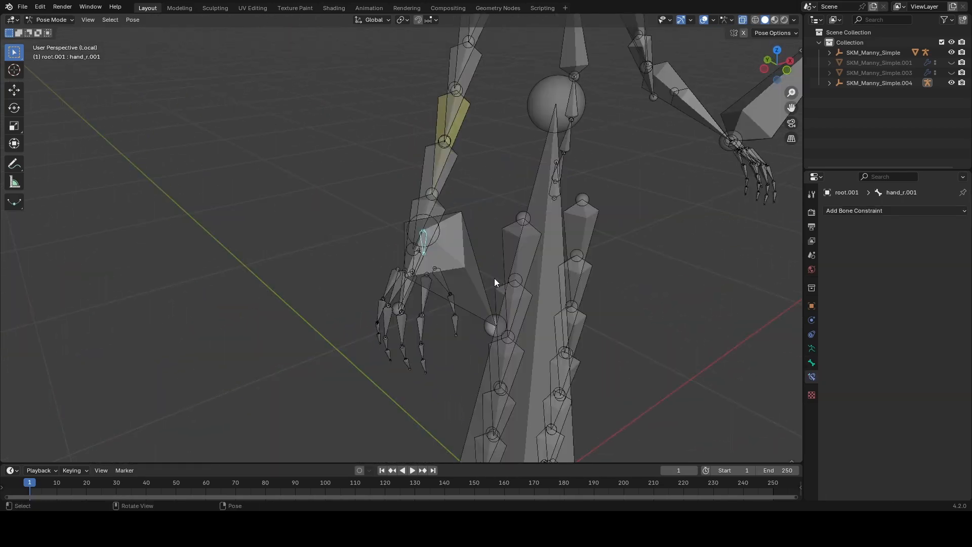
middle_drag(494, 278, 498, 232)
scroll(468, 264, down, 2)
key(g)
right_click(479, 241)
key(g)
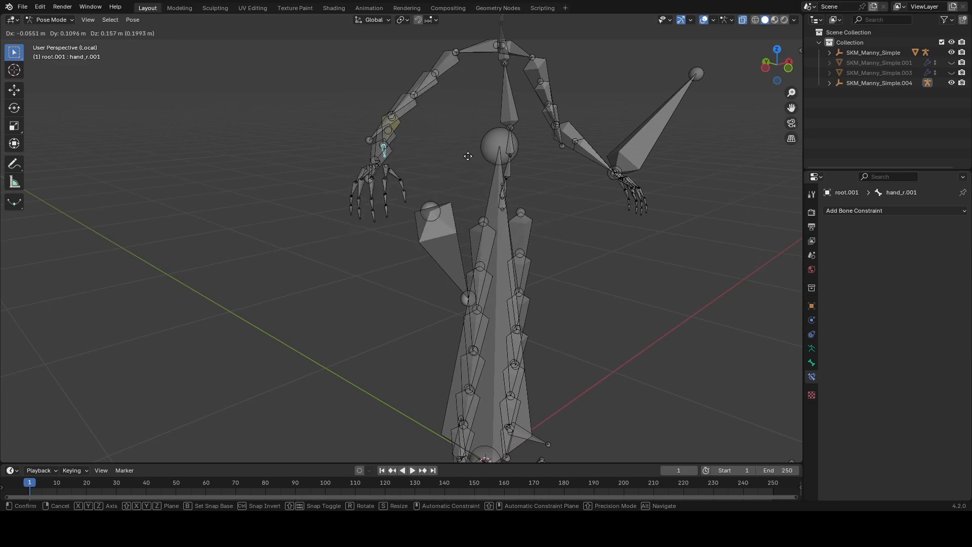
right_click(535, 192)
middle_drag(536, 192, 454, 129)
key(g)
right_click(557, 165)
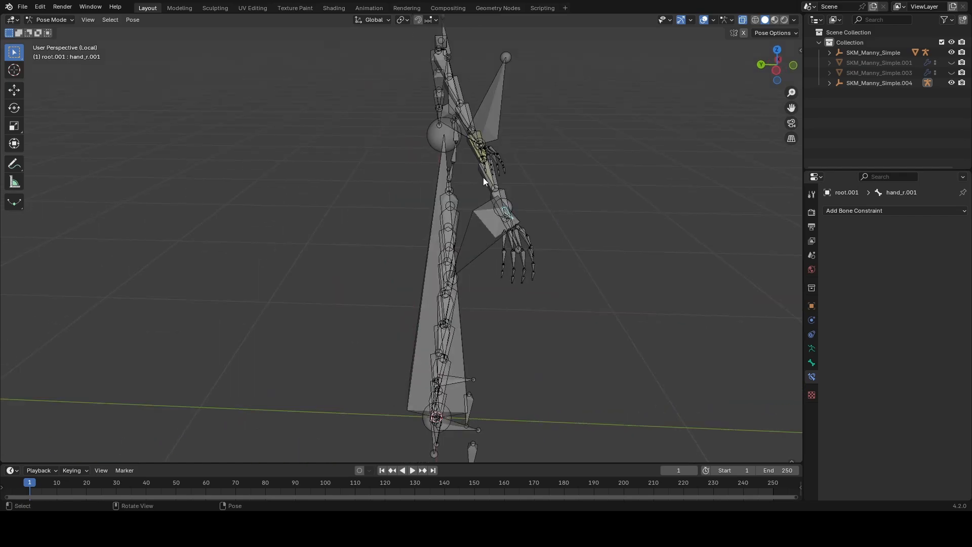
key(g)
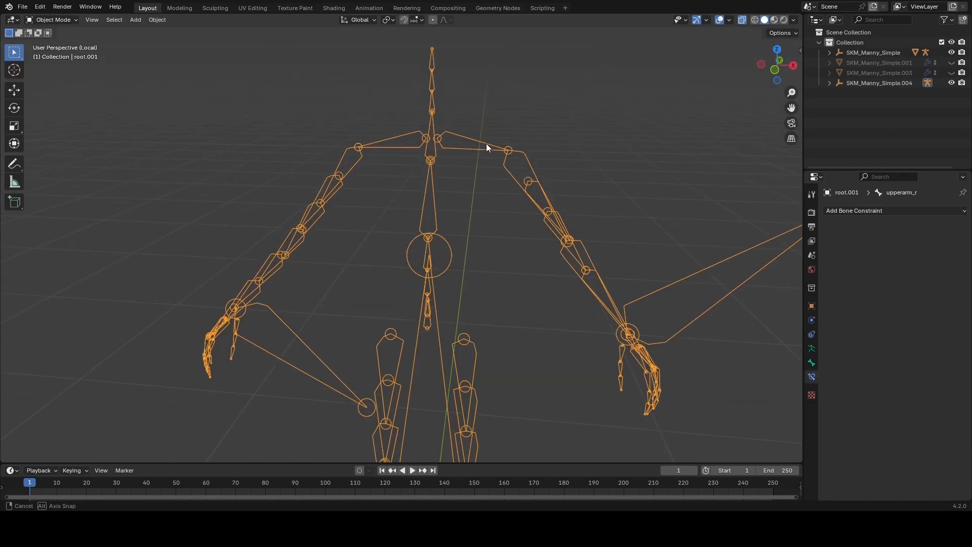
middle_drag(486, 144, 406, 208)
Step: Return to Edit Mode and snap the tail of upperarm_r to the head of lowerarm_r using the 3D cursor
scroll(406, 206, up, 3)
key(Tab)
click(381, 158)
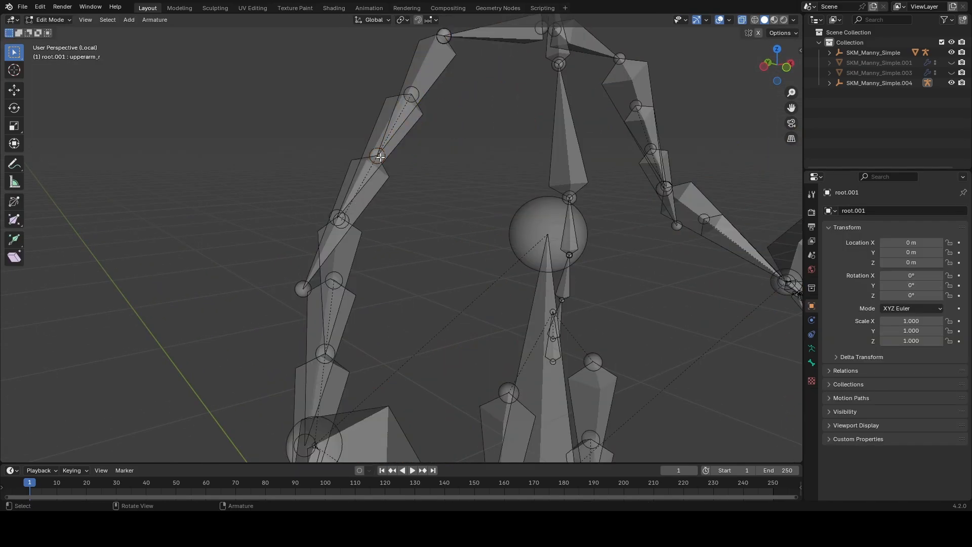
middle_drag(381, 167, 382, 186)
scroll(382, 186, up, 3)
click(330, 158)
shift+middle_drag(260, 158, 261, 241)
click(394, 127)
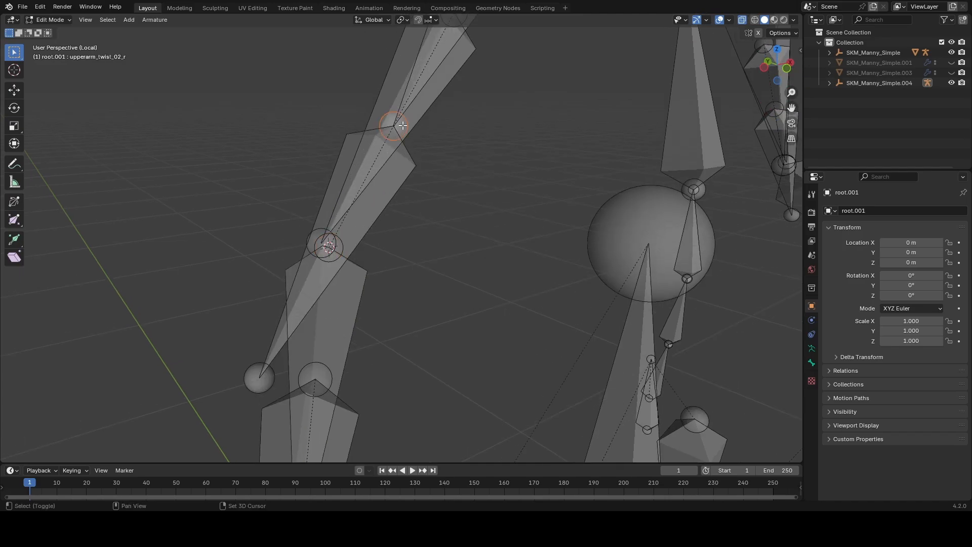
shift+middle_drag(393, 126, 392, 271)
click(391, 271)
key(shift+s)
click(469, 162)
key(shift+s)
scroll(432, 303, down, 3)
Step: Hide the large ik_hand_l and ik_hand_r bones and the large central bone rising from the origin
shift+middle_drag(433, 350, 430, 210)
click(332, 182)
middle_drag(333, 192, 338, 296)
scroll(477, 309, up, 3)
scroll(477, 309, down, 5)
click(347, 296)
key(h)
click(700, 166)
key(h)
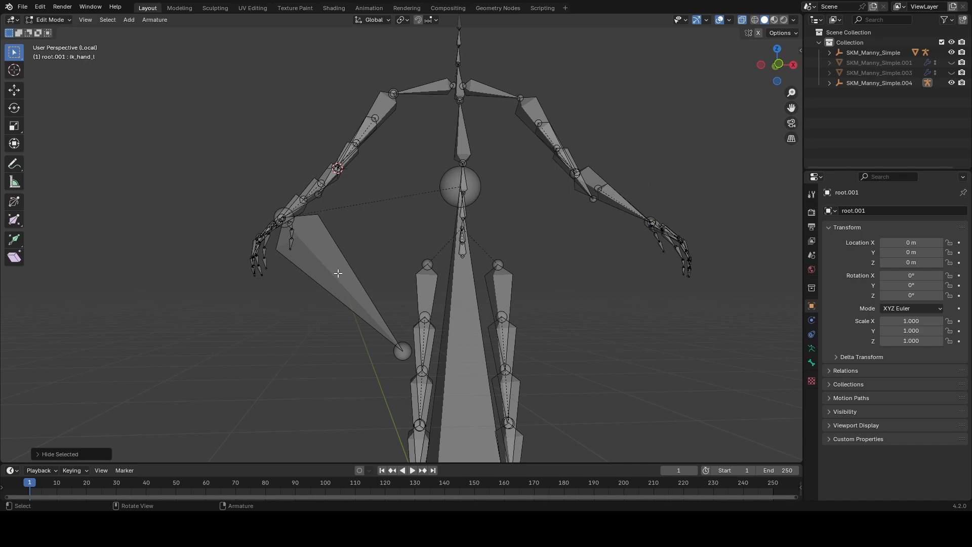
key(h)
click(455, 329)
key(h)
Step: Snap the tail of lowerarm_r to the head of hand_r using the 3D cursor
scroll(462, 321, down, 3)
mouse_move(463, 321)
middle_down()
mouse_move(560, 304)
mouse_move(481, 299)
mouse_move(459, 338)
middle_up()
scroll(458, 339, up, 6)
shift+middle_drag(405, 304, 381, 209)
click(337, 292)
shift+middle_drag(358, 362, 370, 254)
click(348, 220)
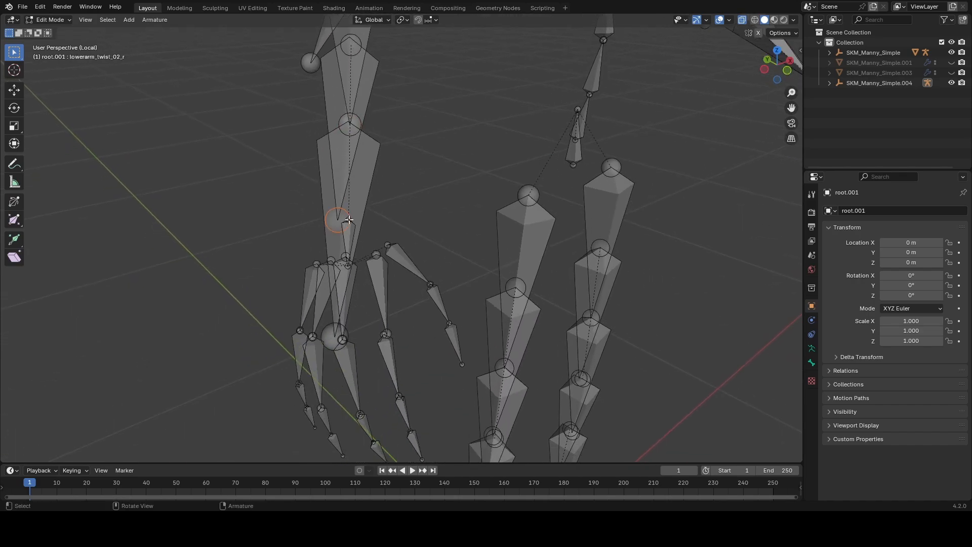
click(349, 220)
scroll(349, 219, down, 3)
shift+middle_drag(348, 219, 357, 296)
key(shift+s)
Step: Snap the tail of the pelvis bone to the head of spine_01 using the 3D cursor
scroll(473, 307, down, 3)
middle_drag(473, 307, 332, 166)
scroll(466, 283, up, 5)
click(331, 130)
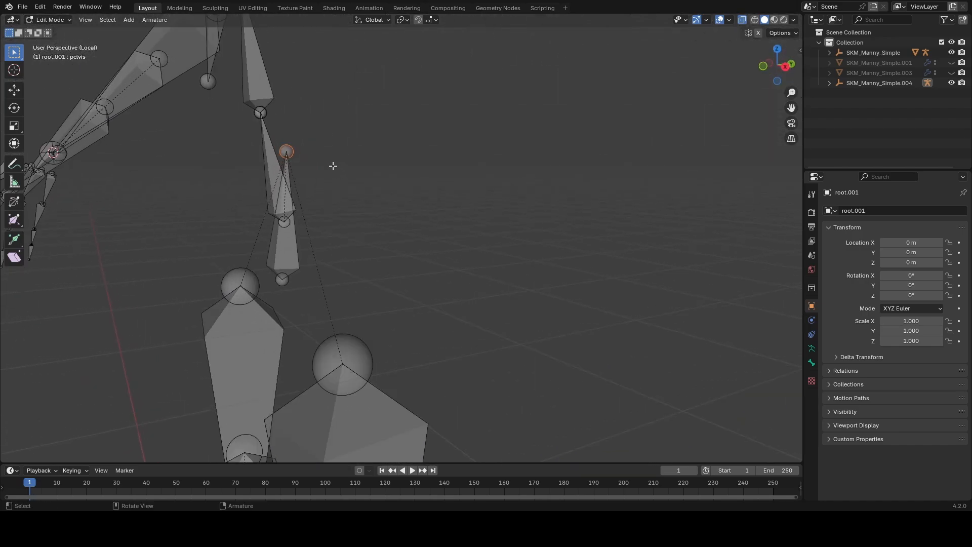
scroll(332, 165, up, 2)
key(shift+s)
click(291, 225)
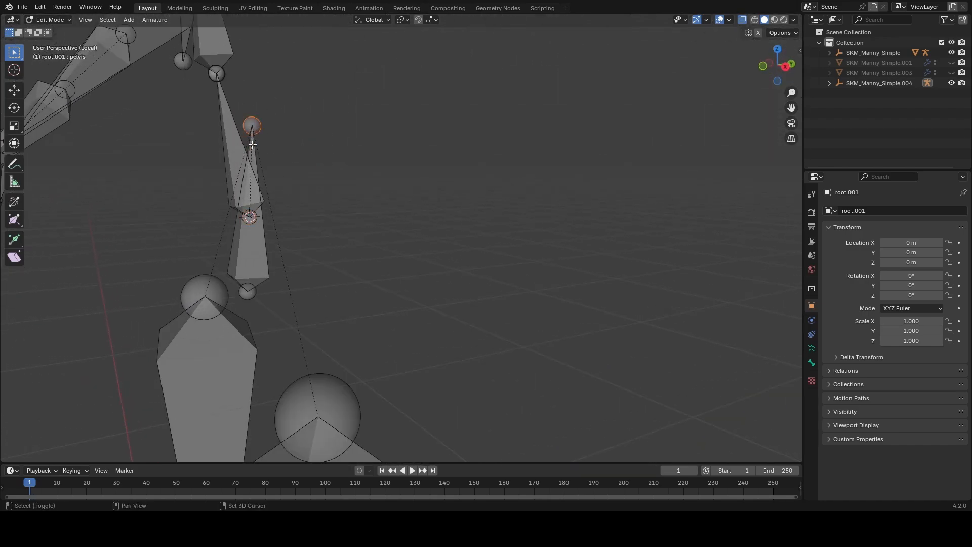
middle_drag(329, 191, 297, 180)
click(276, 134)
scroll(327, 157, up, 2)
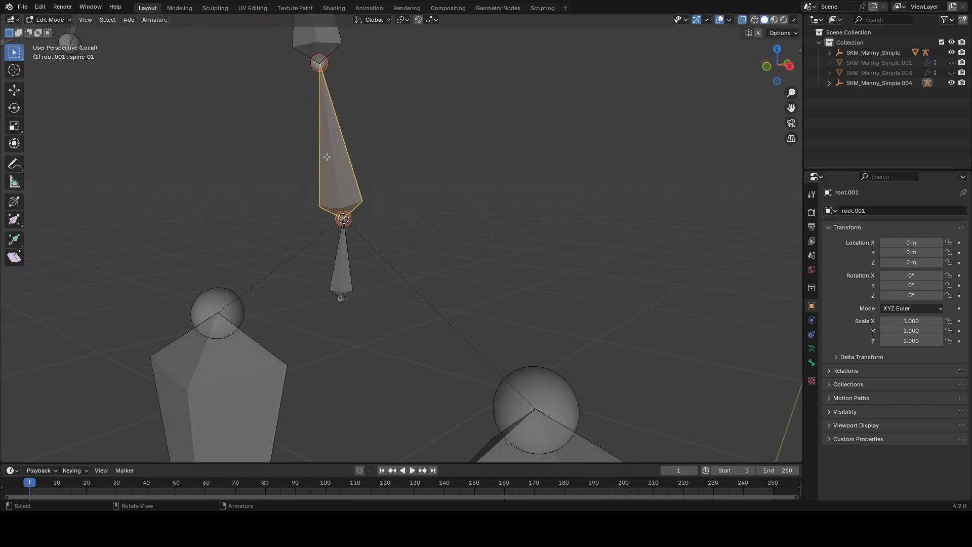
Step: Place the 3D cursor at the head of calf_l on the left leg
scroll(348, 219, down, 4)
scroll(416, 269, up, 1)
shift+middle_drag(409, 304, 391, 204)
scroll(394, 207, down, 5)
shift+middle_drag(435, 371, 388, 188)
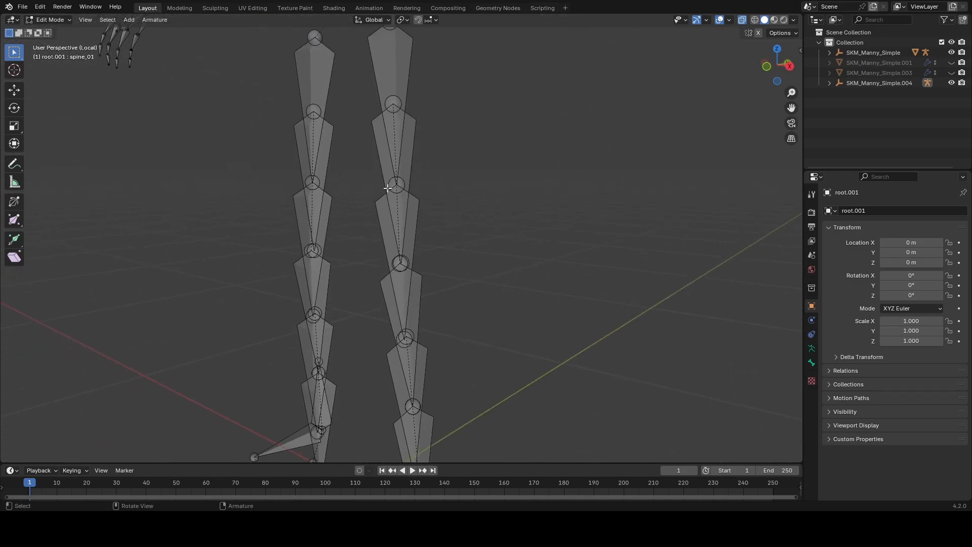
scroll(388, 188, up, 2)
scroll(440, 228, up, 3)
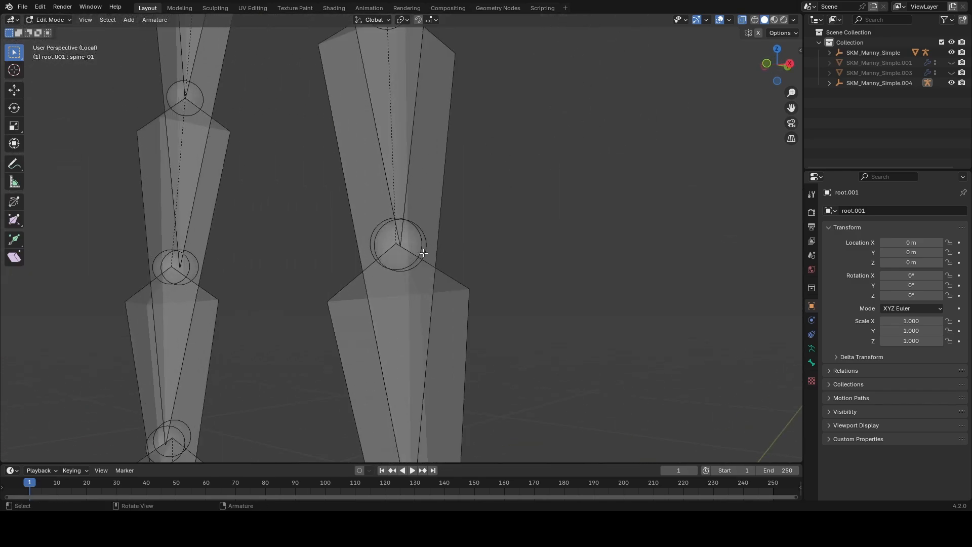
click(421, 249)
key(shift+s)
click(338, 247)
Step: Try to snap the tail of thigh_l to the 3D cursor at the knee, and undo each attempt
scroll(377, 223, down, 4)
click(398, 139)
click(393, 203)
key(shift+s)
click(487, 202)
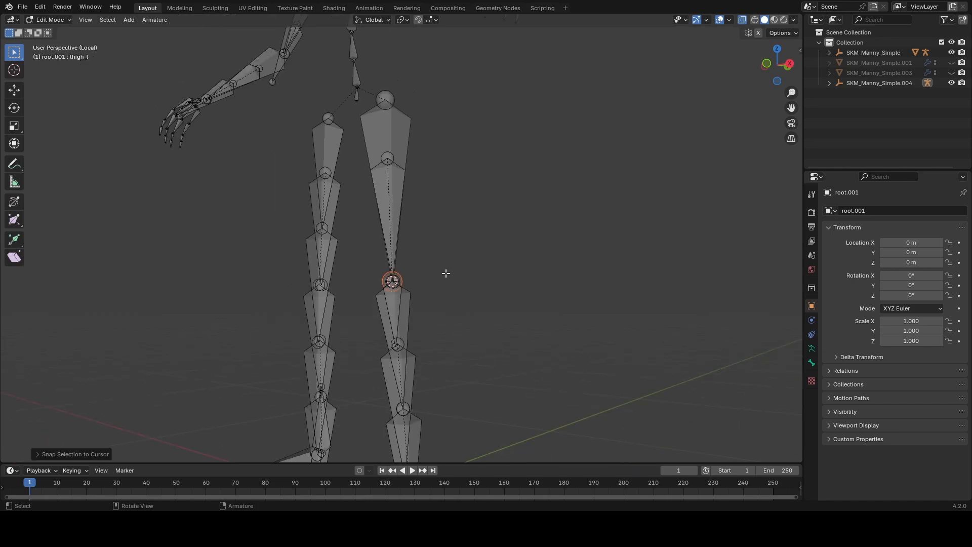
key(ctrl+z)
key(ctrl+z)
scroll(439, 267, up, 2)
click(388, 205)
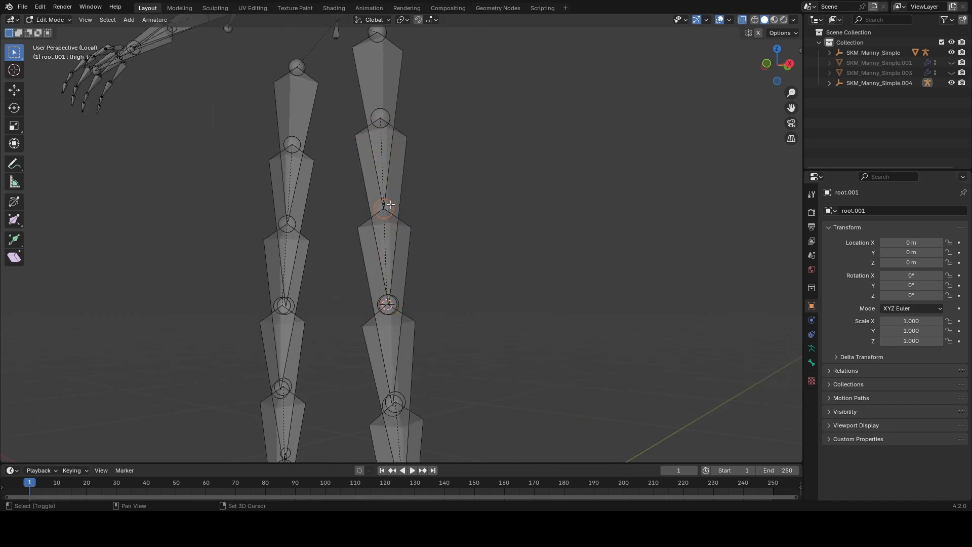
key(shift+s)
click(496, 221)
scroll(418, 197, down, 2)
middle_drag(405, 182, 438, 178)
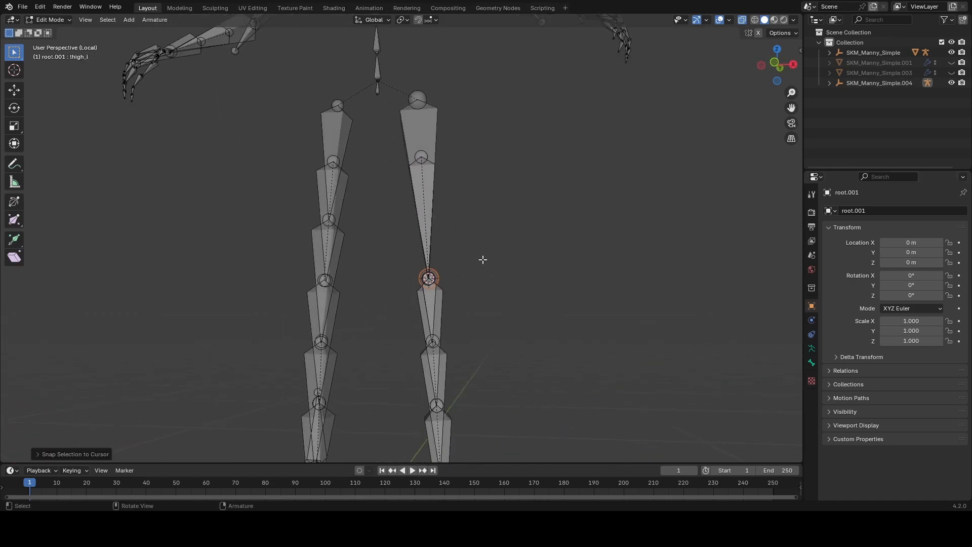
key(ctrl+z)
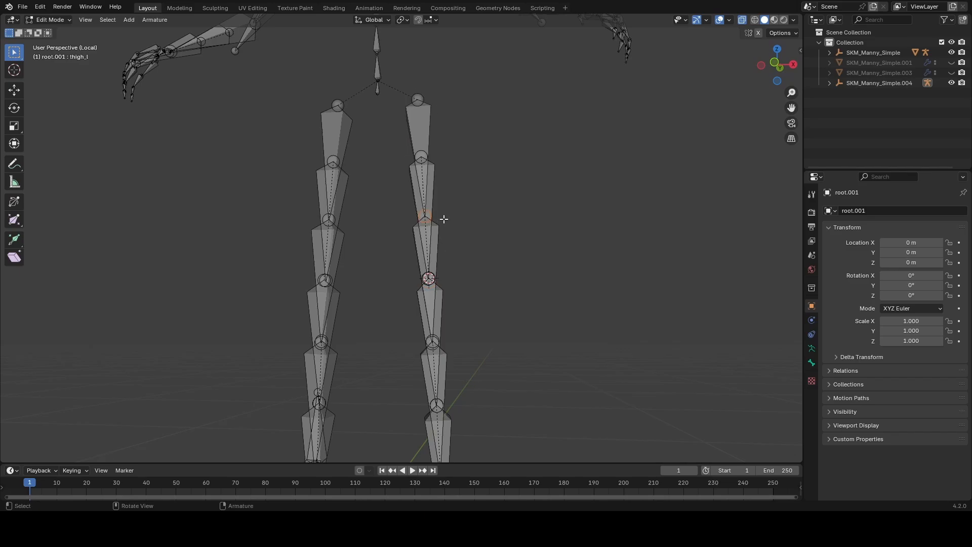
Step: Disconnect thigh_twist_02_l from its parent and snap the tail of thigh_l to the head of calf_l
click(434, 195)
click(440, 234)
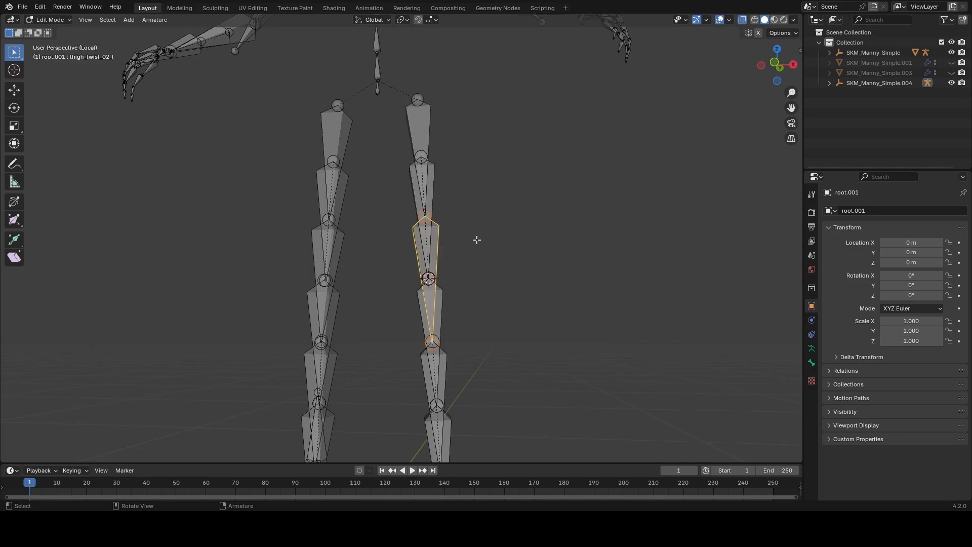
click(812, 363)
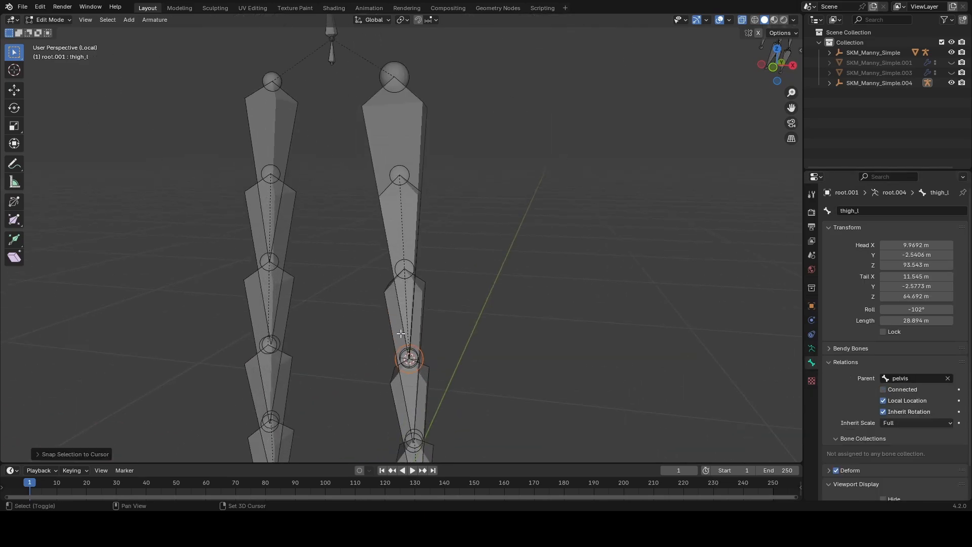
Step: Place the 3D cursor at the head of calf_r at the right knee
middle_drag(283, 263, 353, 264)
click(354, 237)
scroll(324, 238, up, 3)
click(313, 274)
key(shift+s)
click(254, 246)
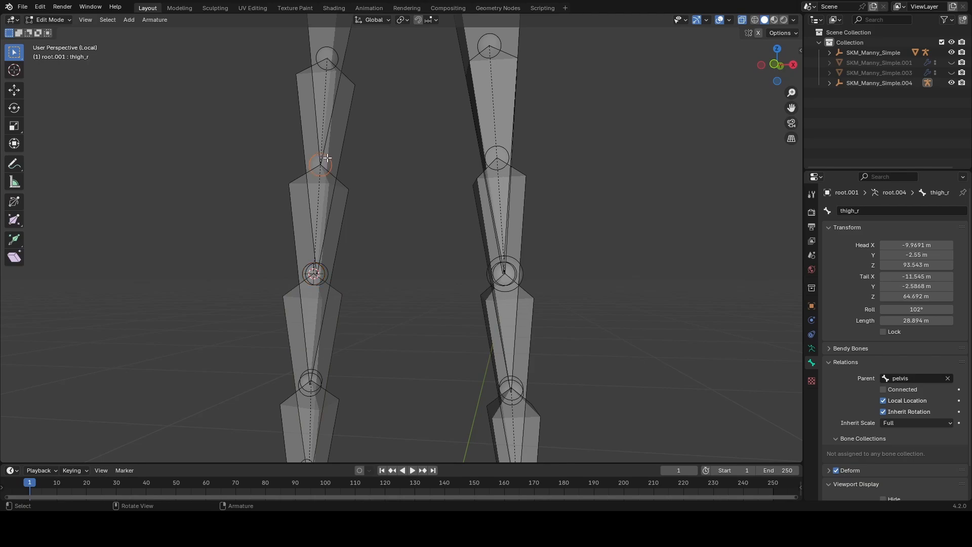
Step: Snap the tail of thigh_r to the 3D cursor at the right knee
scroll(329, 203, down, 3)
click(361, 175)
scroll(354, 203, up, 3)
click(321, 273)
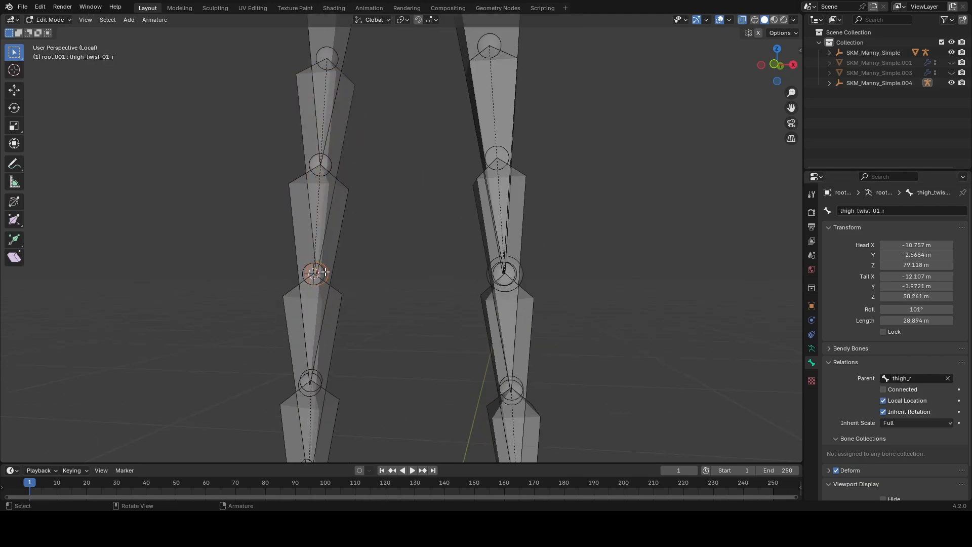
click(321, 163)
click(321, 273)
key(shift+s)
click(320, 226)
scroll(375, 218, down, 4)
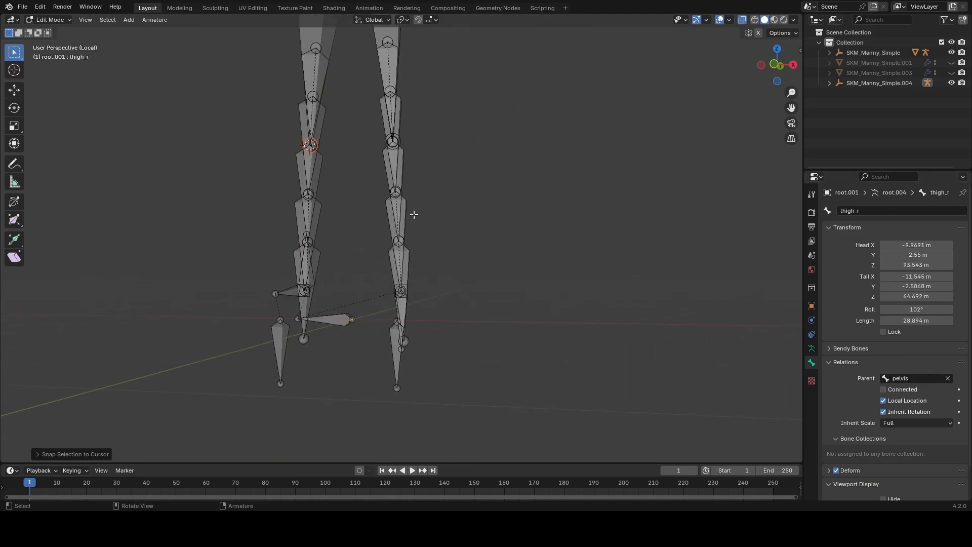
Step: Place the 3D cursor at the head of foot_l at the left ankle
middle_drag(412, 215, 329, 218)
scroll(355, 284, up, 2)
click(363, 286)
click(363, 286)
click(363, 286)
click(363, 286)
scroll(363, 285, down, 1)
middle_drag(363, 285, 390, 318)
Step: Snap the tail of calf_l to the 3D cursor at the left ankle
click(387, 232)
click(387, 233)
click(388, 233)
scroll(380, 234, down, 2)
middle_drag(377, 234, 423, 243)
key(shift+s)
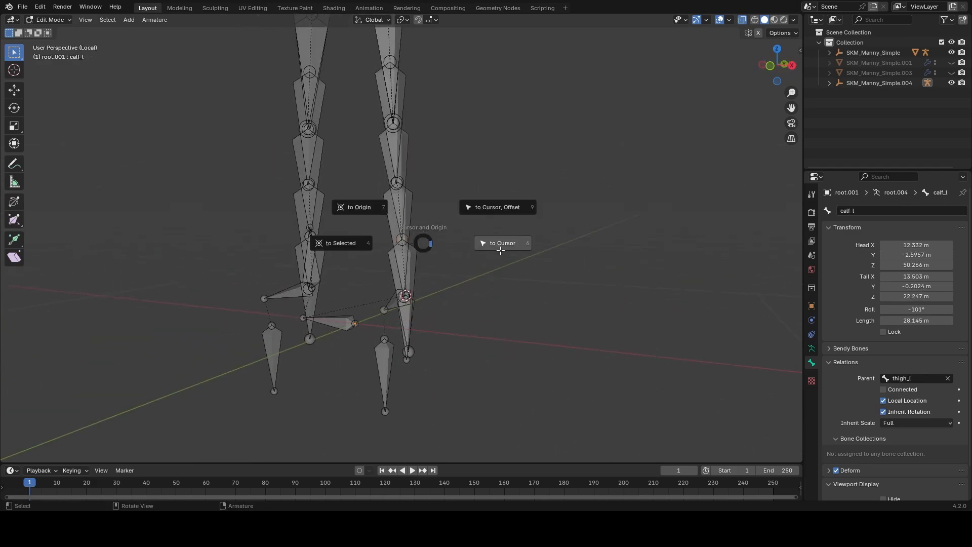
click(501, 248)
Step: Place the 3D cursor at the head of foot_r at the right ankle
scroll(405, 228, up, 2)
middle_drag(340, 217, 511, 248)
scroll(349, 248, down, 3)
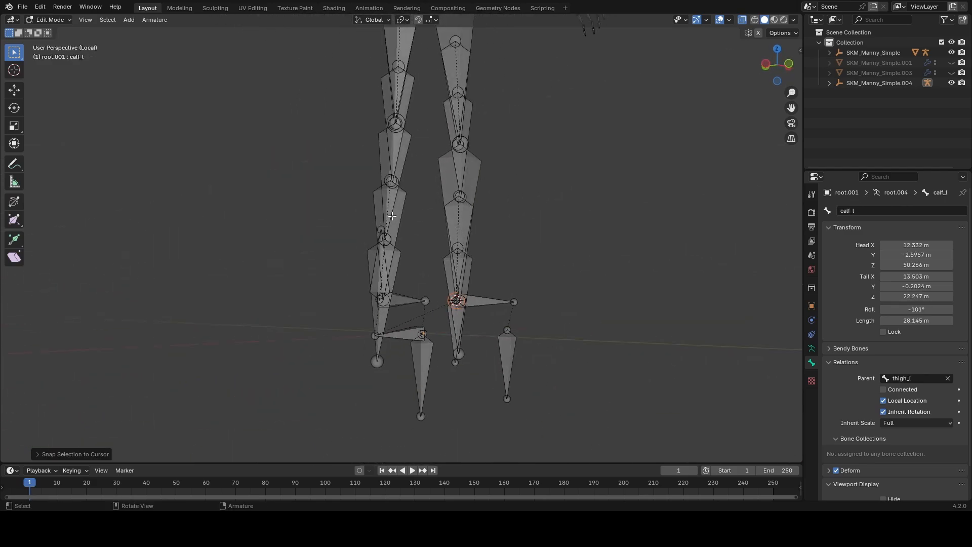
scroll(349, 248, up, 3)
click(349, 248)
middle_drag(351, 332, 345, 309)
click(404, 298)
click(404, 299)
key(shift+s)
click(403, 339)
Step: Snap the tail of calf_r to the 3D cursor at the right ankle
click(345, 192)
click(344, 192)
middle_drag(345, 192, 417, 229)
key(shift+s)
click(289, 162)
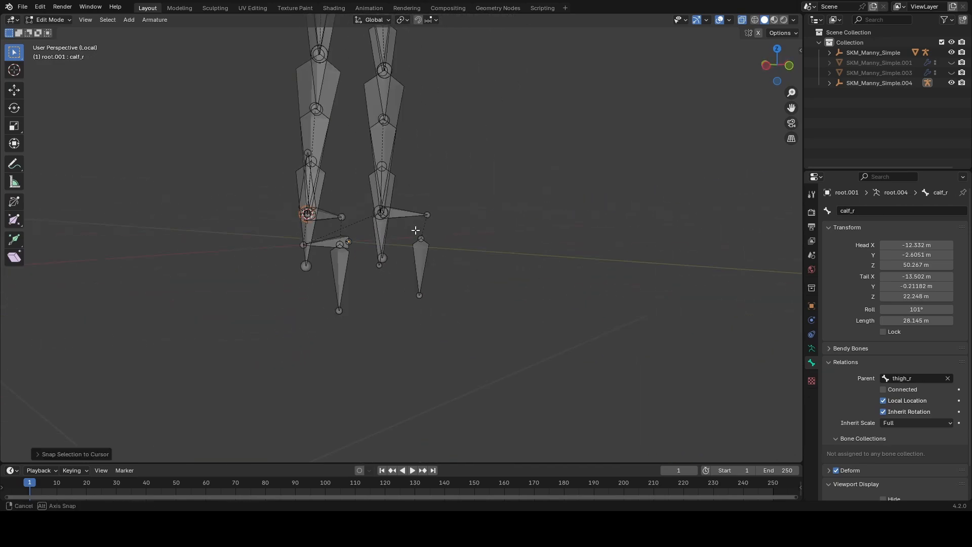
click(549, 194)
Step: Place the 3D cursor at the head of the right toe bone, ball_r
key(KP_Decimal)
middle_drag(545, 203, 374, 257)
scroll(456, 297, down, 6)
scroll(374, 257, up, 2)
click(393, 275)
key(shift+s)
click(394, 314)
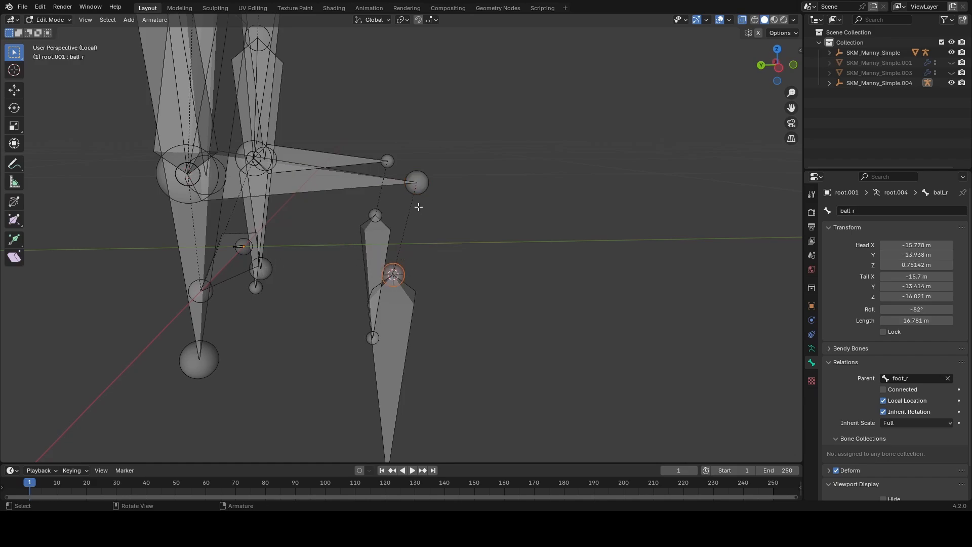
Step: Snap the tail of foot_r to the 3D cursor at the head of ball_r
click(418, 190)
click(394, 285)
middle_drag(418, 290, 422, 280)
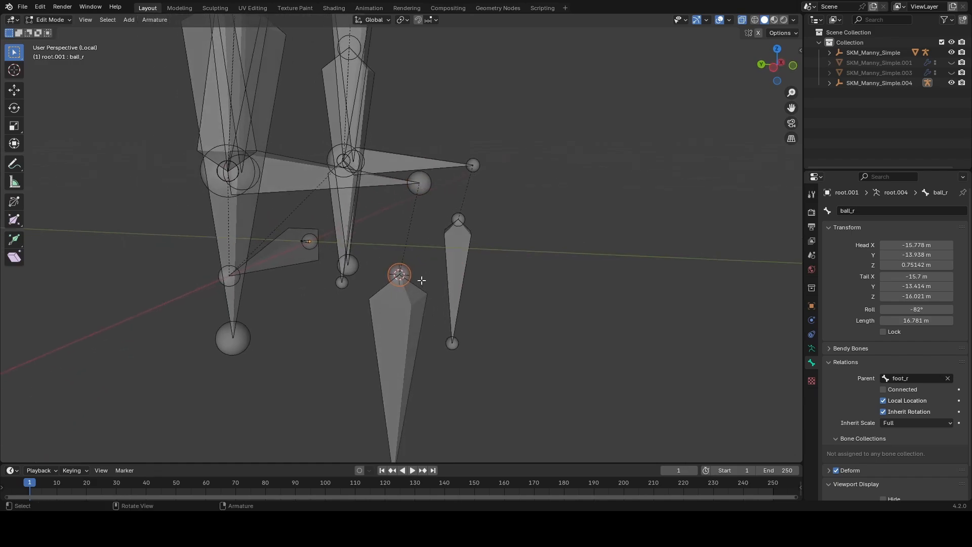
click(433, 189)
middle_drag(357, 227, 400, 195)
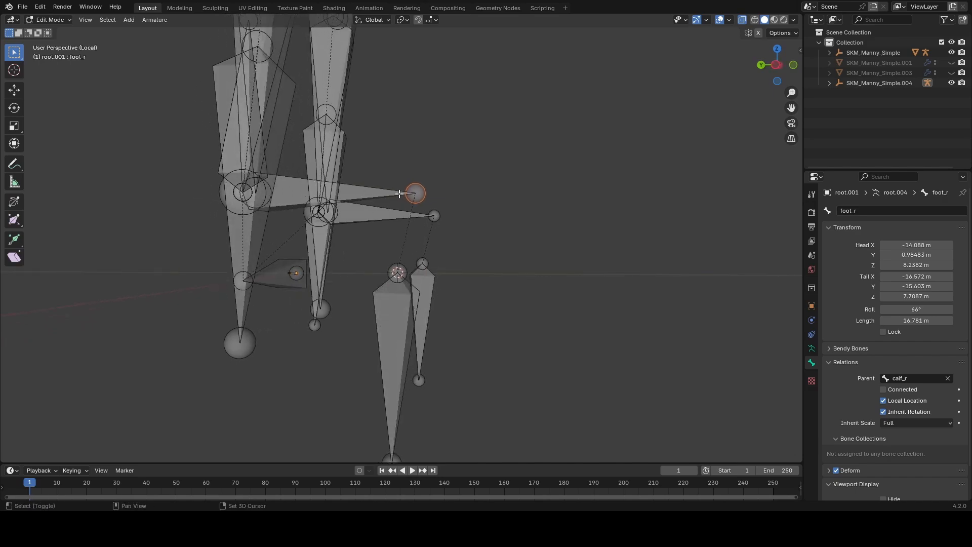
key(shift+s)
click(542, 206)
middle_drag(540, 208, 355, 235)
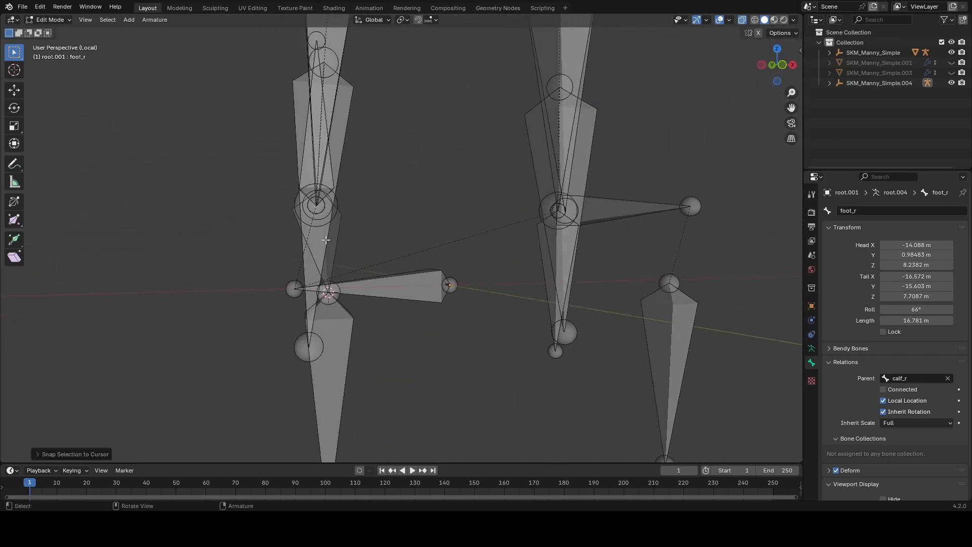
Step: Show the transform values of foot_r and recalculate its roll to the Global +Z Axis
click(339, 241)
key(n)
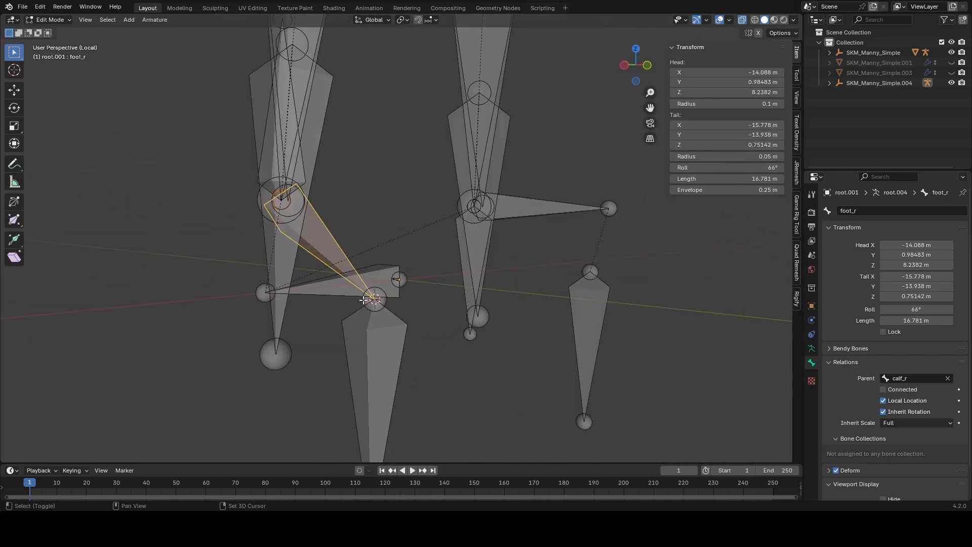
key(shift+n)
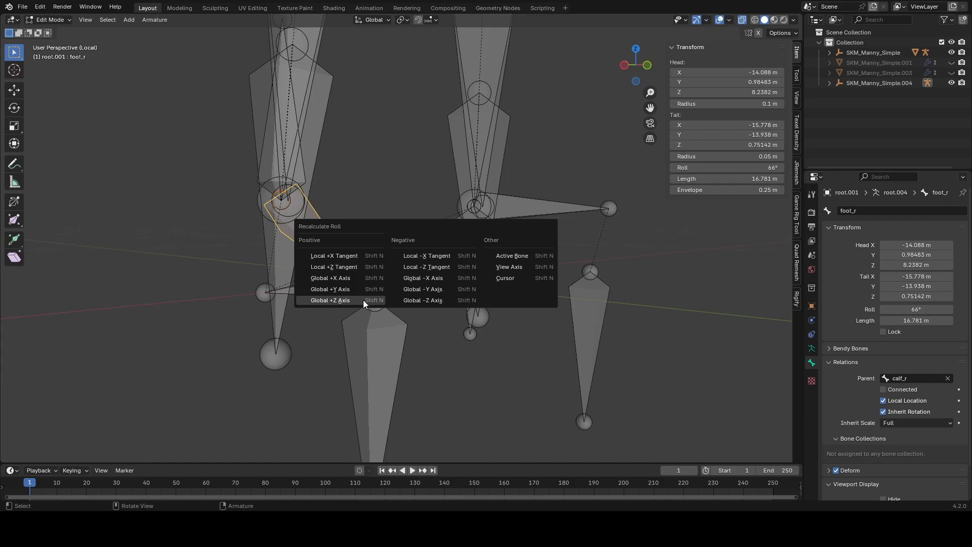
middle_drag(187, 284, 177, 295)
key(shift+n)
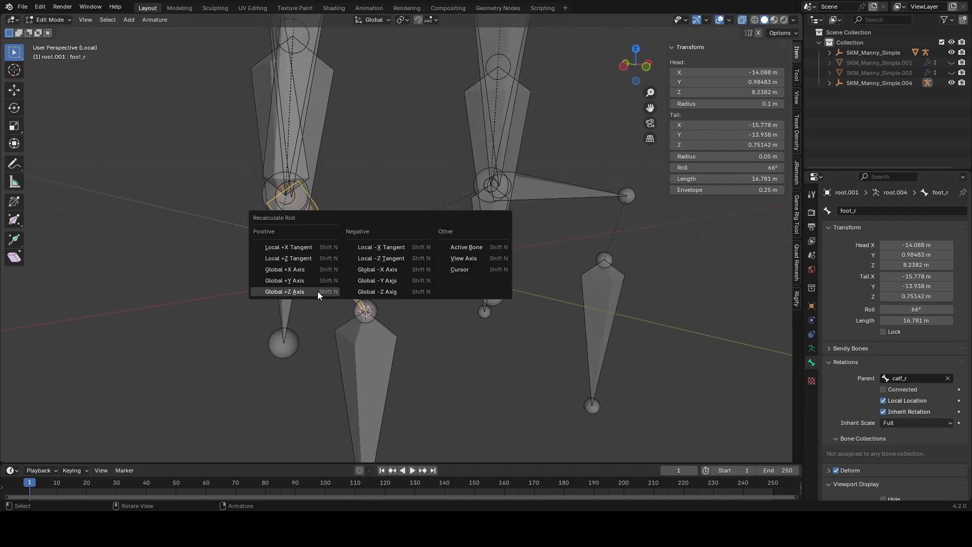
click(317, 291)
middle_drag(321, 288, 362, 176)
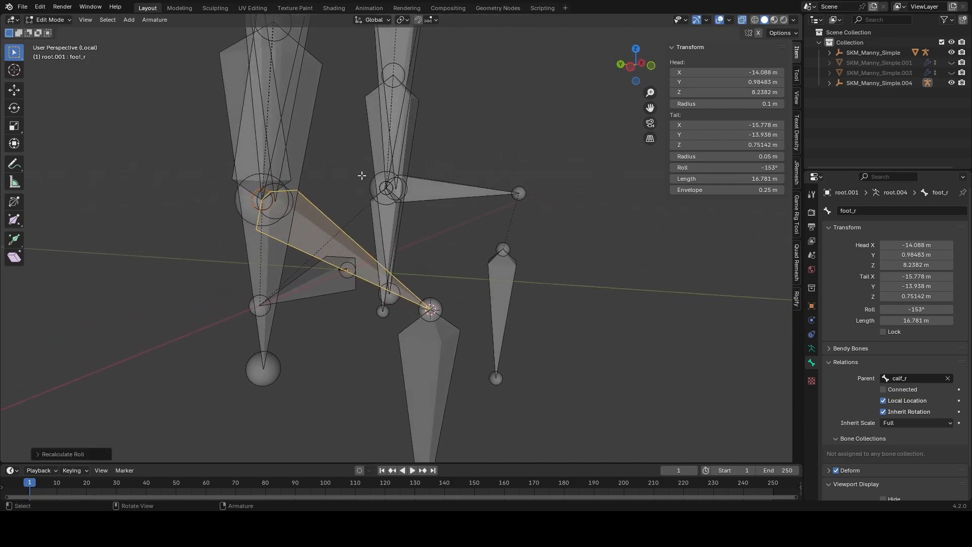
Step: Snap the tail of foot_l to the head of ball_l using the 3D cursor
middle_drag(359, 235, 284, 239)
click(456, 215)
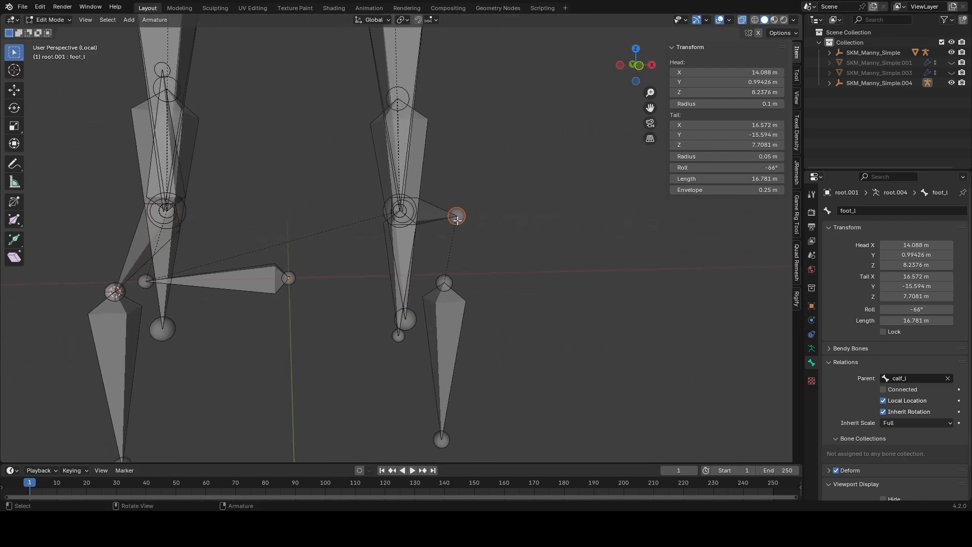
middle_drag(456, 217, 433, 289)
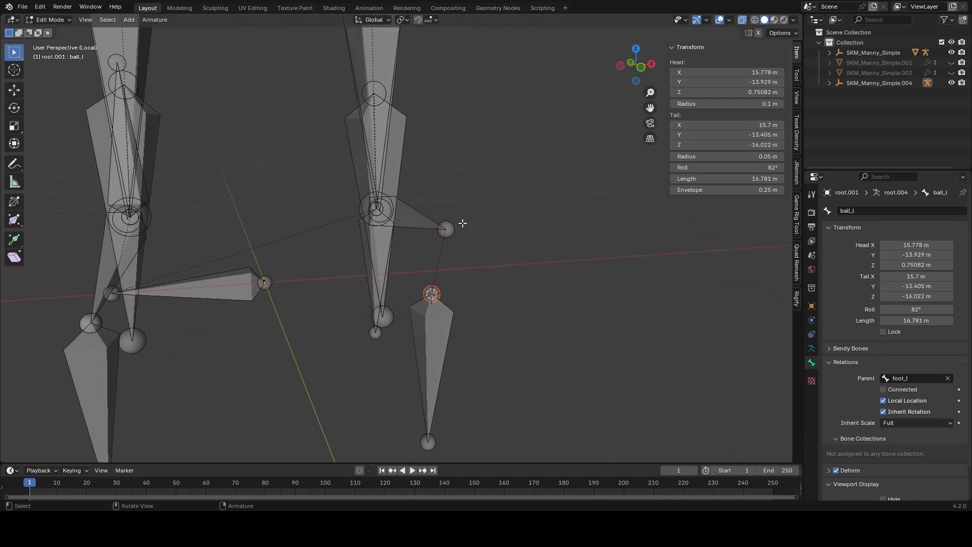
key(shift+s)
click(446, 181)
Step: Recalculate the roll of foot_l to the Global +Z Axis
click(410, 241)
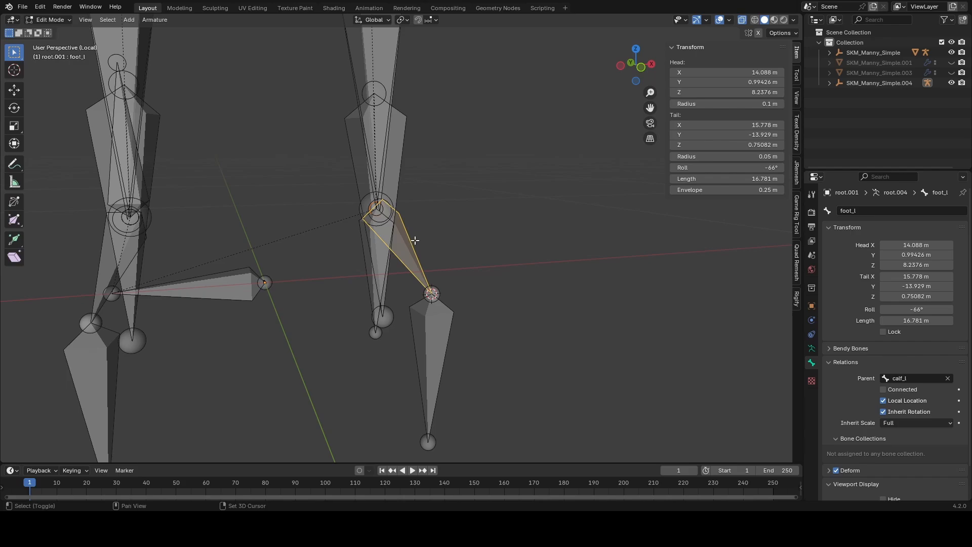
key(shift+n)
click(412, 241)
middle_drag(412, 241, 431, 202)
Step: Draw a temporary annotation line forward from the head of ball_l to mark the toe bone's intended direction
click(262, 208)
click(498, 287)
mouse_move(498, 286)
middle_down()
mouse_move(374, 288)
mouse_move(329, 240)
mouse_move(397, 308)
mouse_move(354, 298)
middle_up()
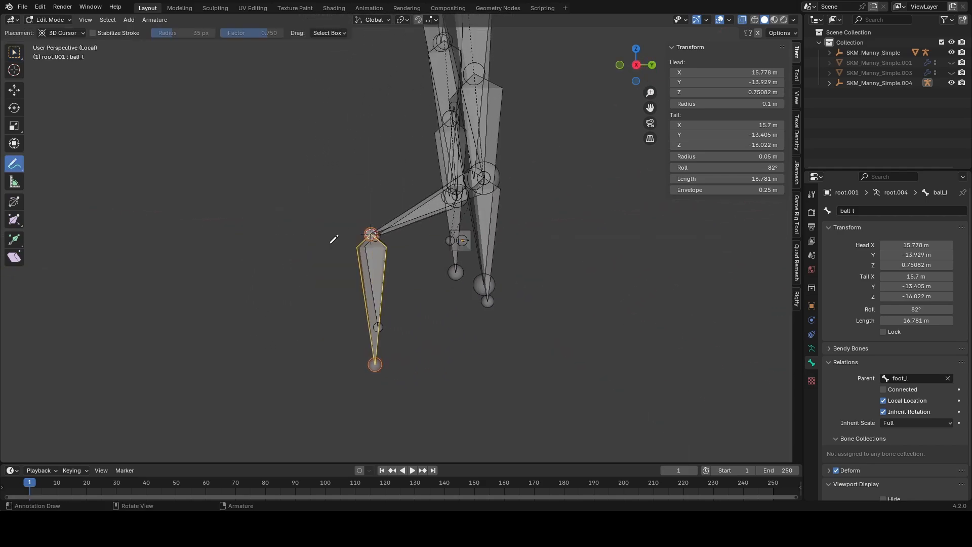
drag(349, 228, 258, 226)
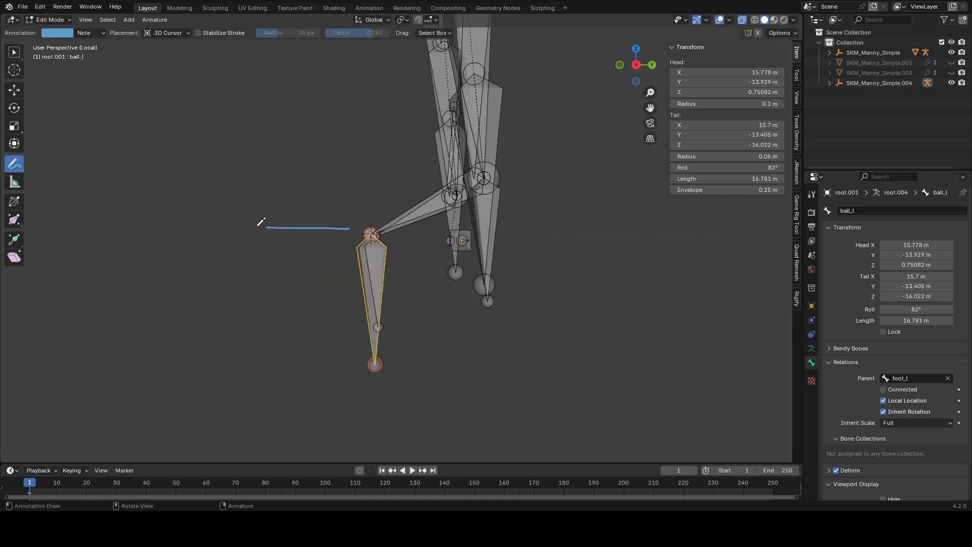
drag(239, 219, 249, 233)
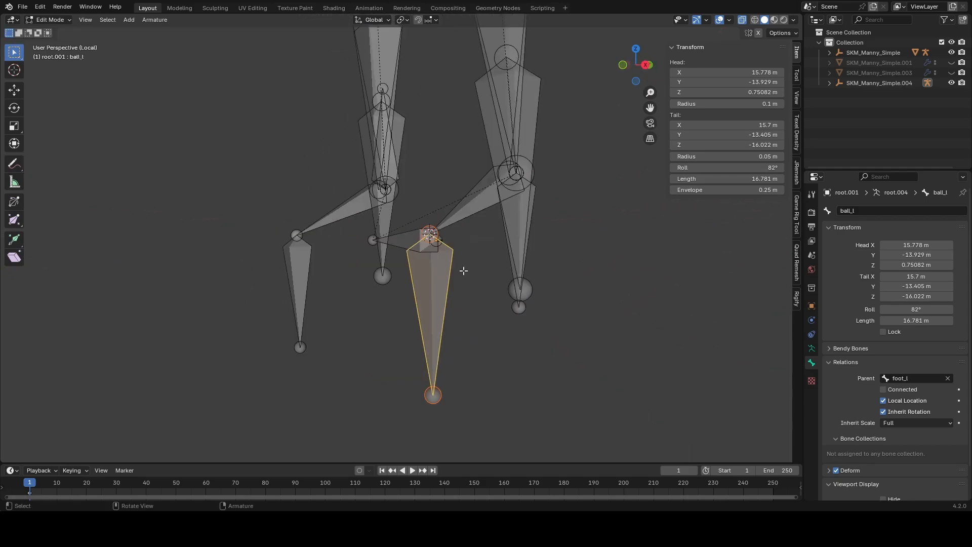
mouse_move(463, 269)
middle_down()
mouse_move(423, 282)
mouse_move(506, 304)
mouse_move(446, 282)
middle_up()
key(KP_3)
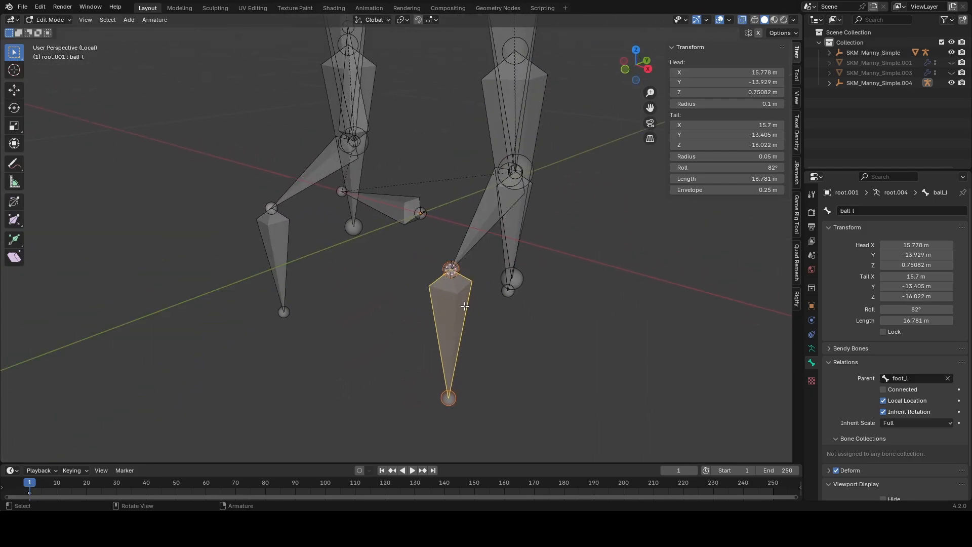
Step: Set the pivot point to 3D Cursor and rotate ball_l by -90° about the global X axis
click(403, 20)
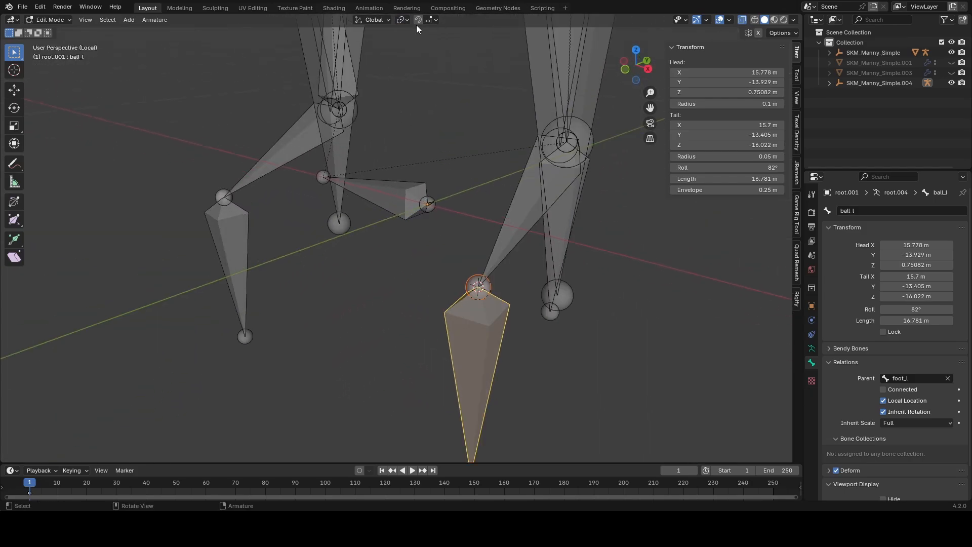
click(403, 21)
click(422, 56)
middle_drag(570, 288, 523, 265)
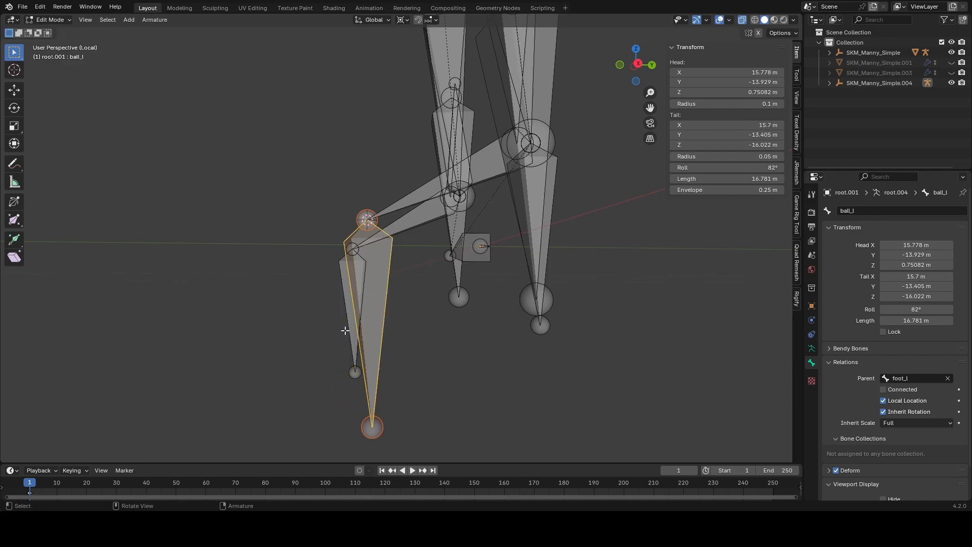
key(r)
key(x)
key(9)
key(0)
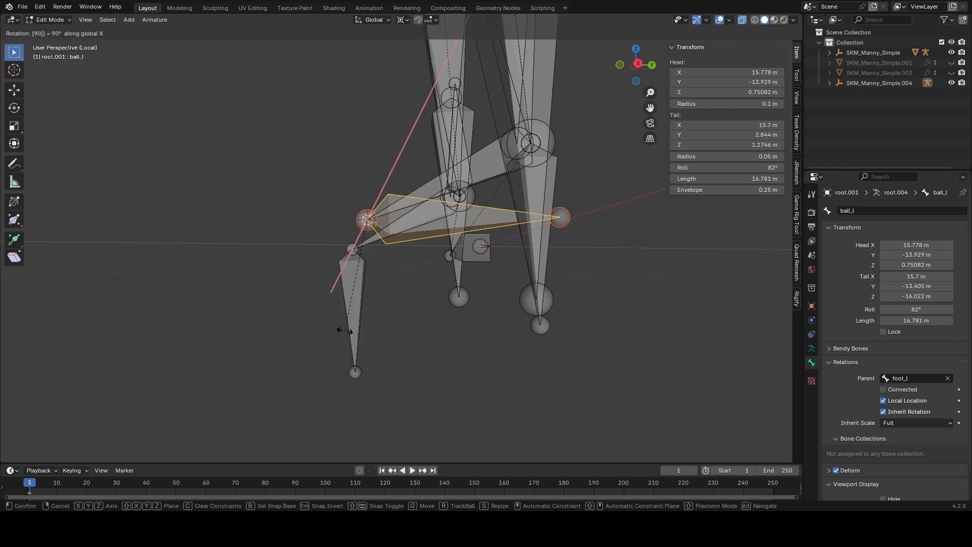
key(Return)
Step: Recalculate the roll of ball_l to the Global +Z Axis and set its tail Z to 0 m
middle_drag(345, 330, 486, 304)
key(shift+n)
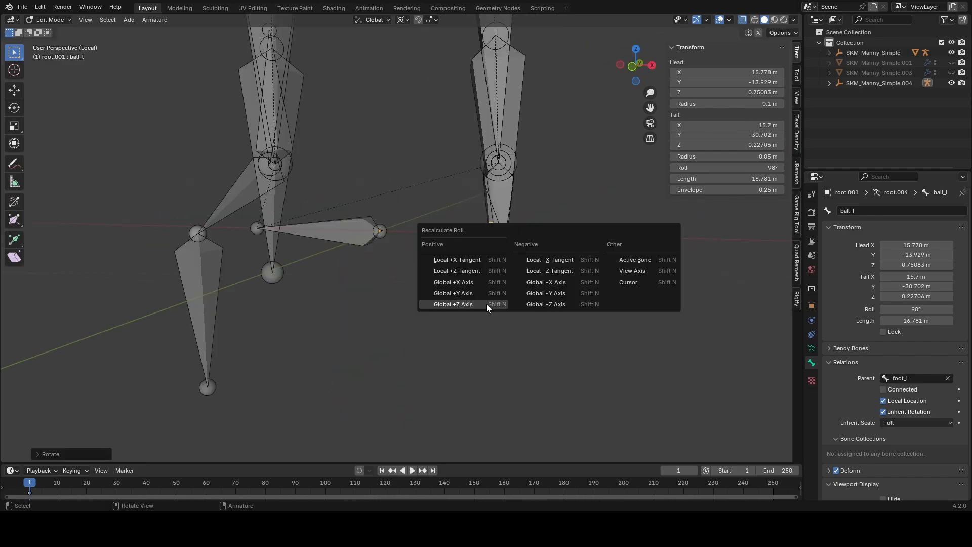
click(486, 304)
middle_drag(569, 310, 462, 304)
key(KP_7)
double_click(691, 145)
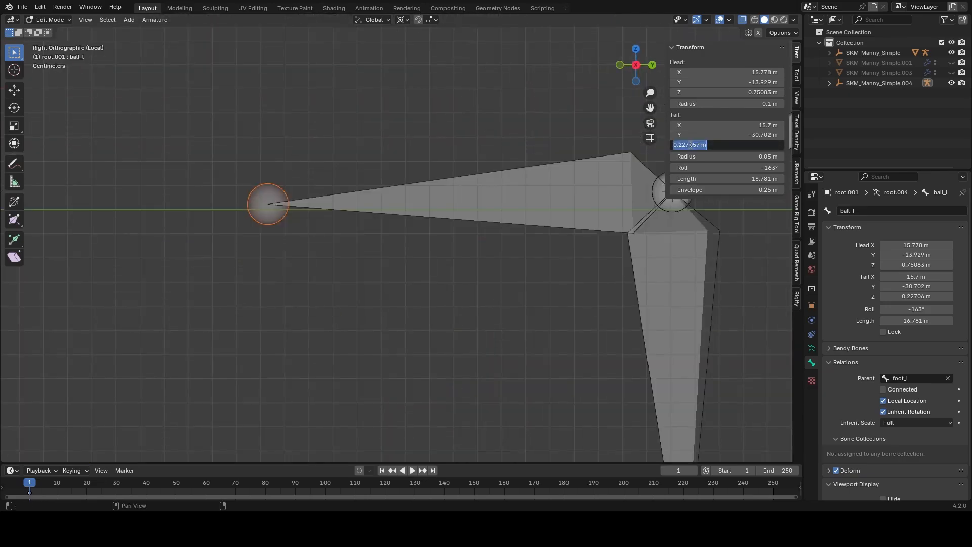
key(Return)
middle_drag(479, 135, 549, 166)
scroll(549, 165, down, 3)
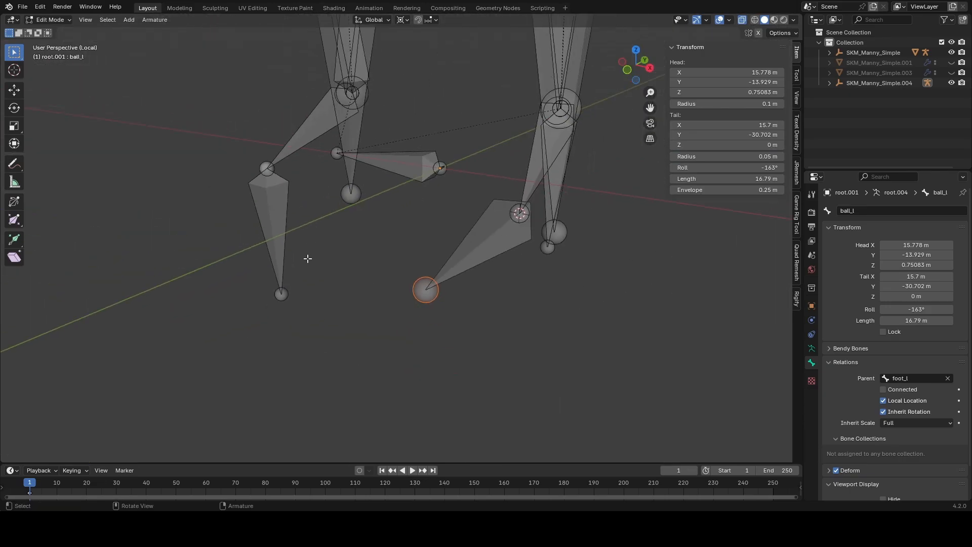
Step: Place the 3D cursor at the head of ball_r and rotate the bone -90° about the global X axis
click(266, 169)
key(shift+s)
click(280, 237)
text(rx)
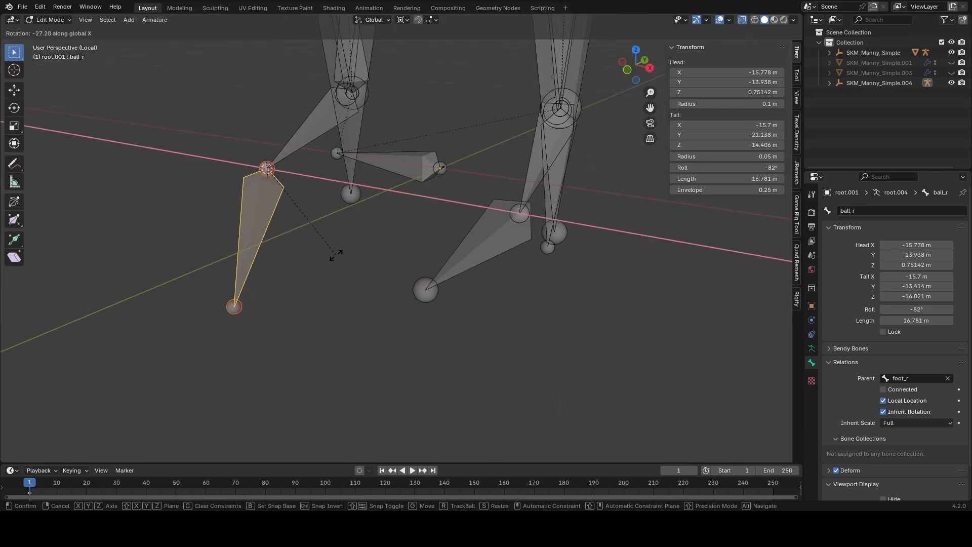
text(90-)
key(Return)
Step: Recalculate the roll of ball_r to the Global +Z Axis and set its tail Z to 0 m
key(shift+n)
click(245, 257)
key(KP_1)
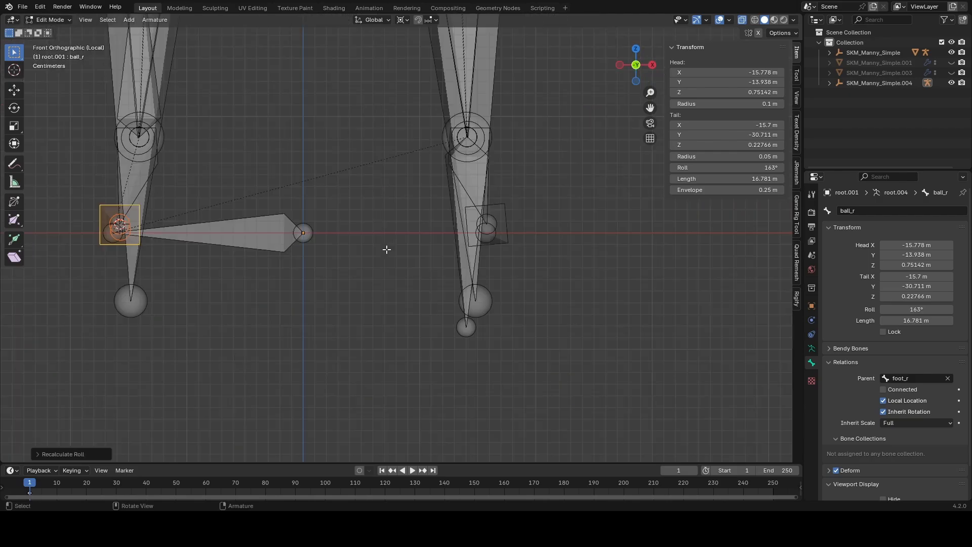
middle_drag(180, 231, 277, 230)
scroll(277, 230, down, 3)
click(444, 234)
click(723, 145)
text(0)
key(Return)
Step: Leave Edit Mode and examine the whole armature, including the corrected legs and the large IK bones at the hands
key(Tab)
scroll(396, 229, down, 6)
middle_drag(413, 207, 448, 233)
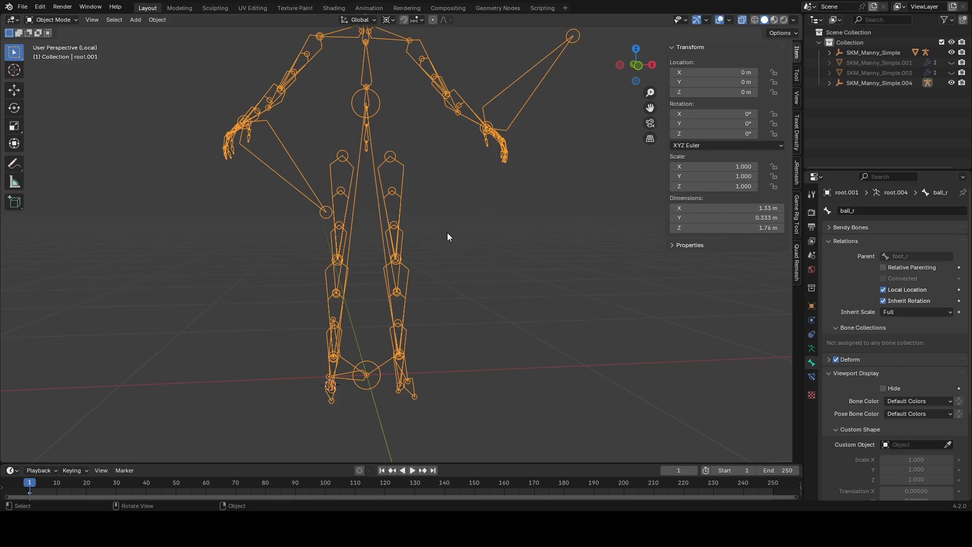
middle_drag(406, 228, 379, 209)
scroll(418, 202, down, 4)
scroll(420, 201, up, 4)
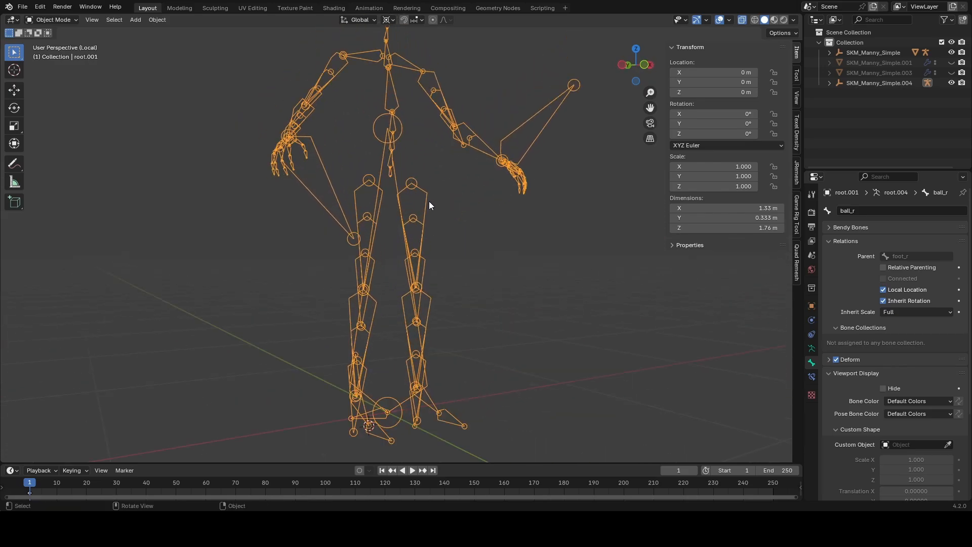
scroll(417, 170, up, 1)
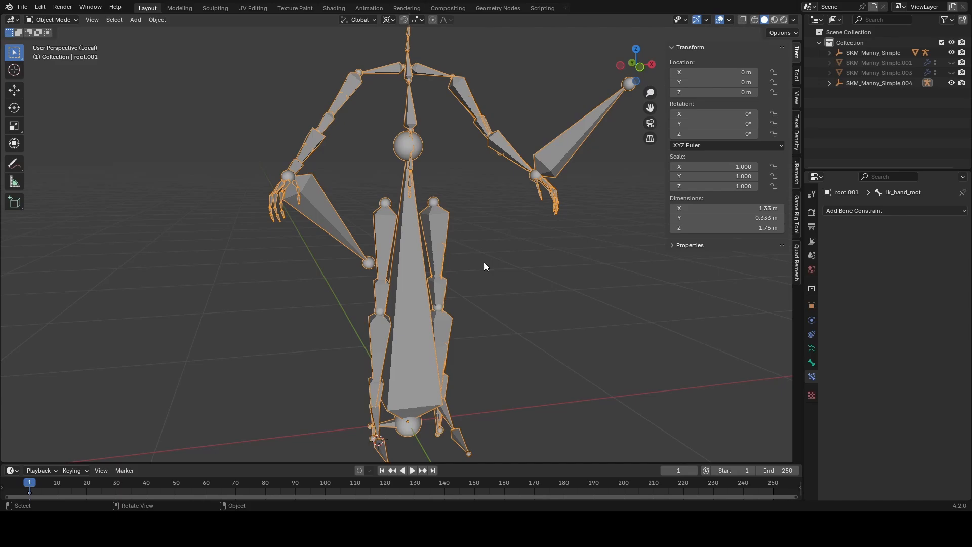
middle_drag(384, 178, 477, 212)
scroll(499, 192, up, 3)
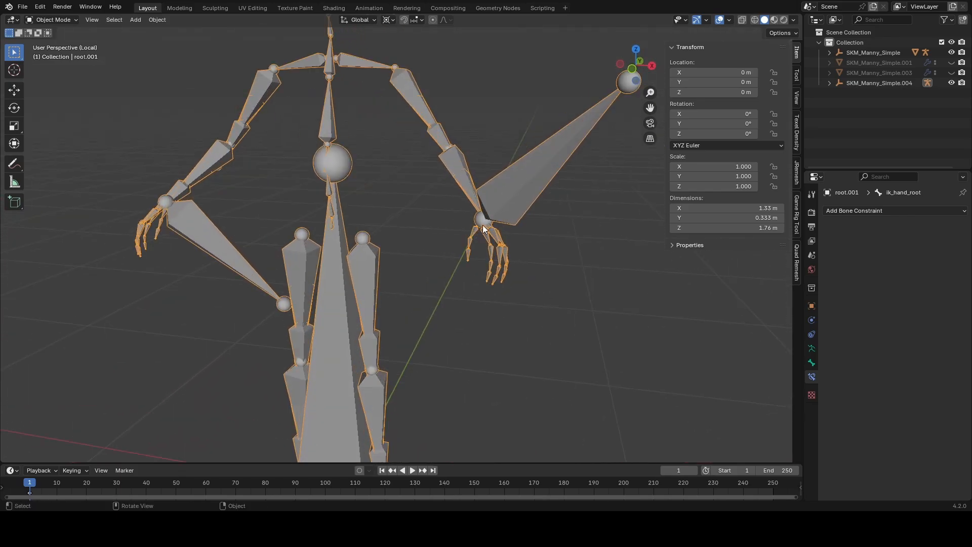
scroll(455, 208, down, 2)
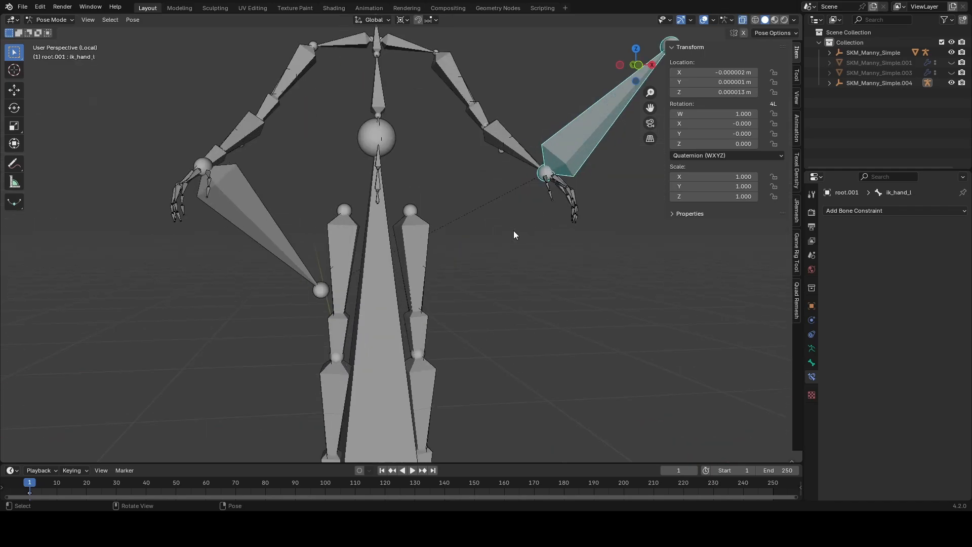
Step: Move the large IK bones at the centre and both hands into a new bone collection named IK and hide them
shift+click(391, 244)
shift+click(312, 228)
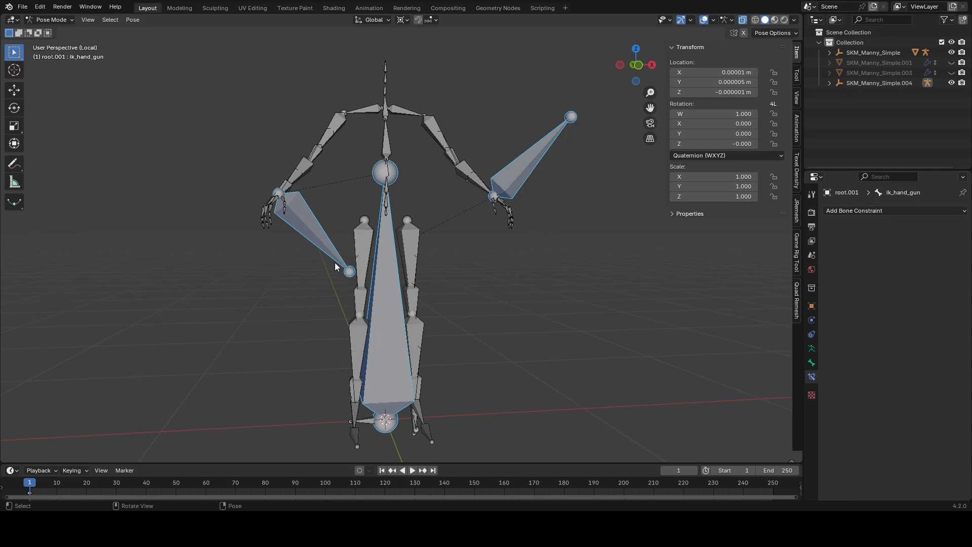
key(m)
click(421, 255)
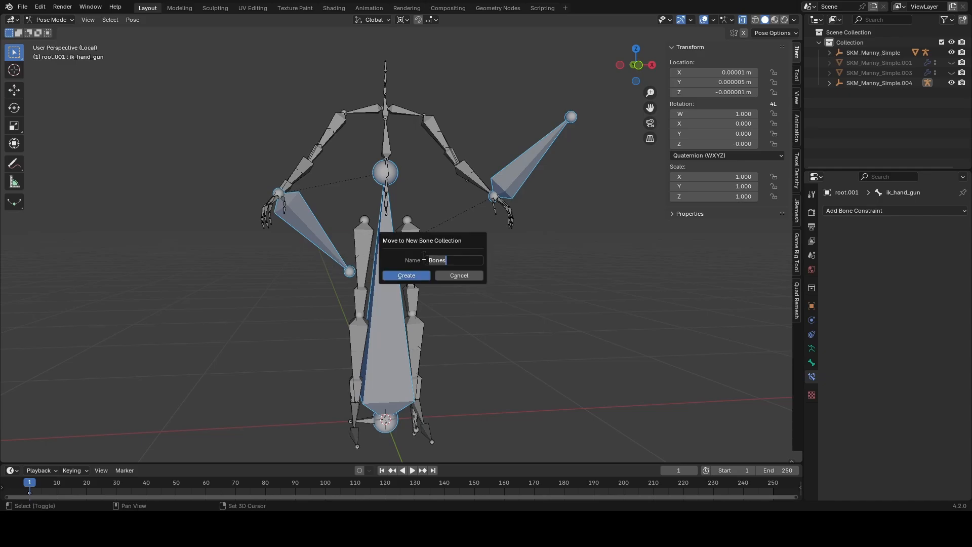
text(IK)
click(421, 274)
key(h)
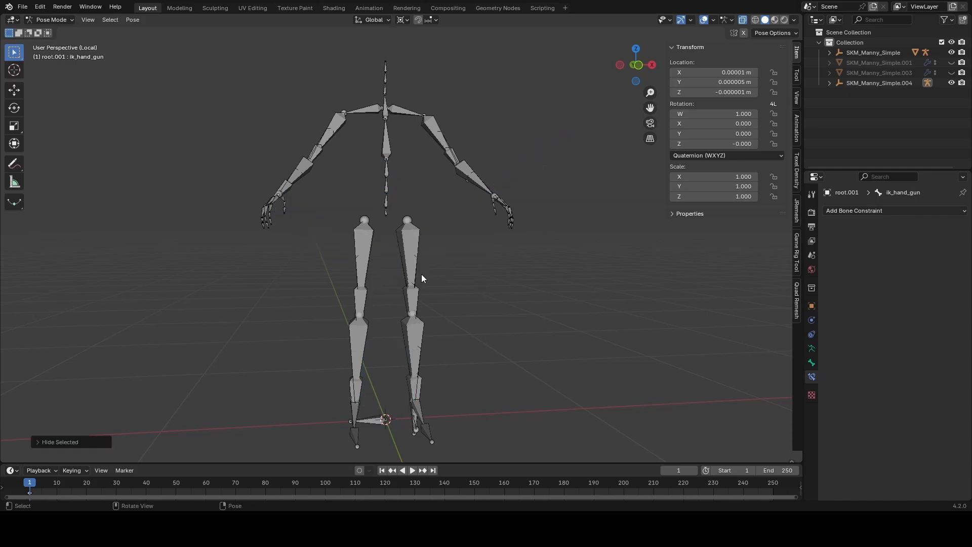
Step: Move all visible bones into a new bone collection named Default, hide the IK collection and clear the selection
key(a)
key(m)
click(421, 274)
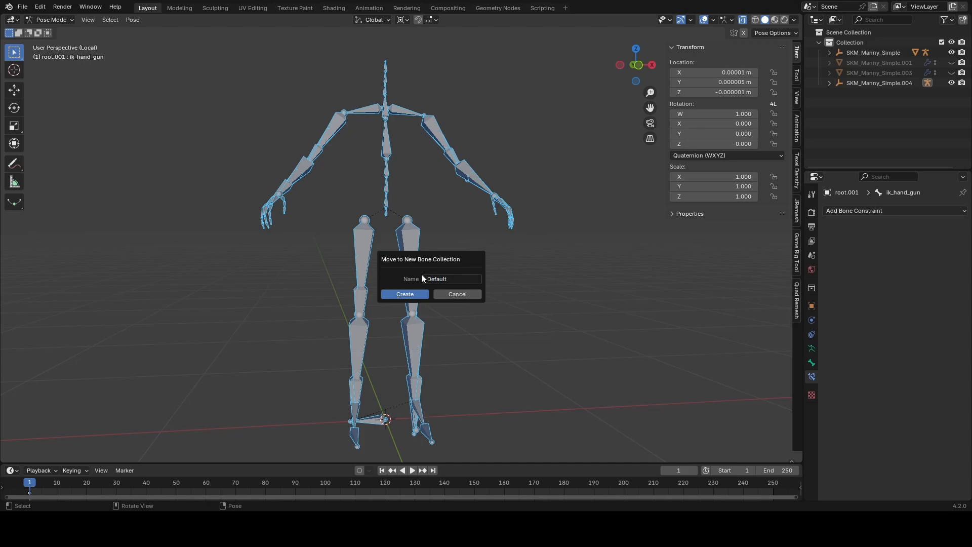
click(405, 294)
click(811, 348)
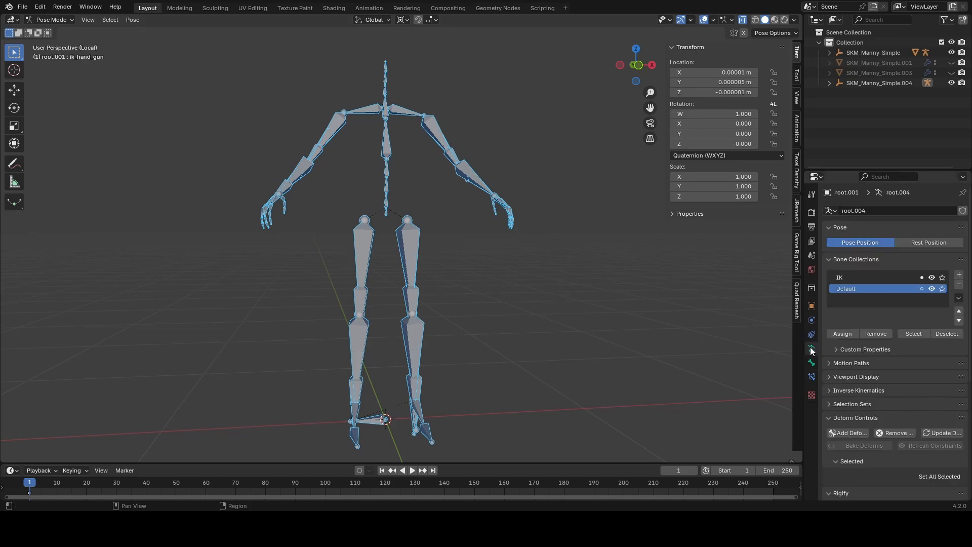
click(931, 278)
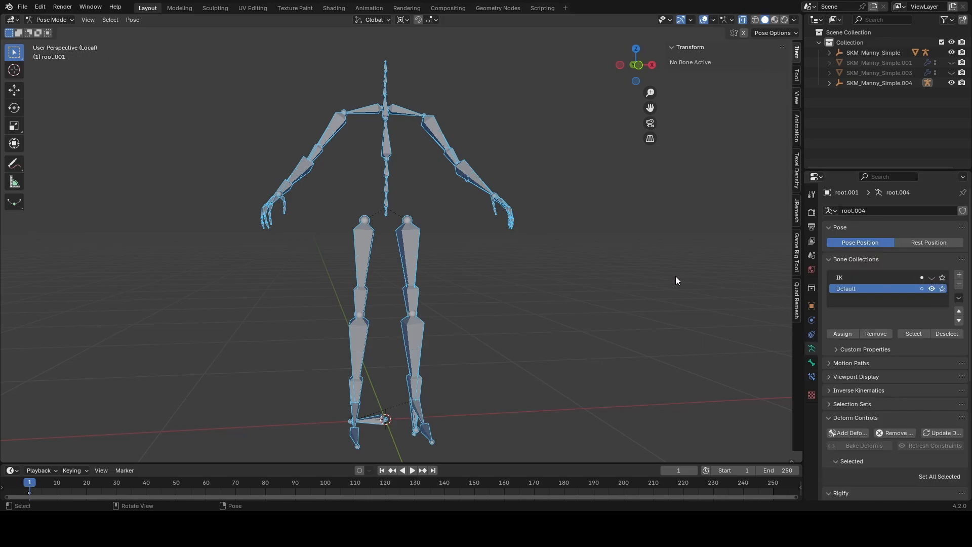
key(alt+a)
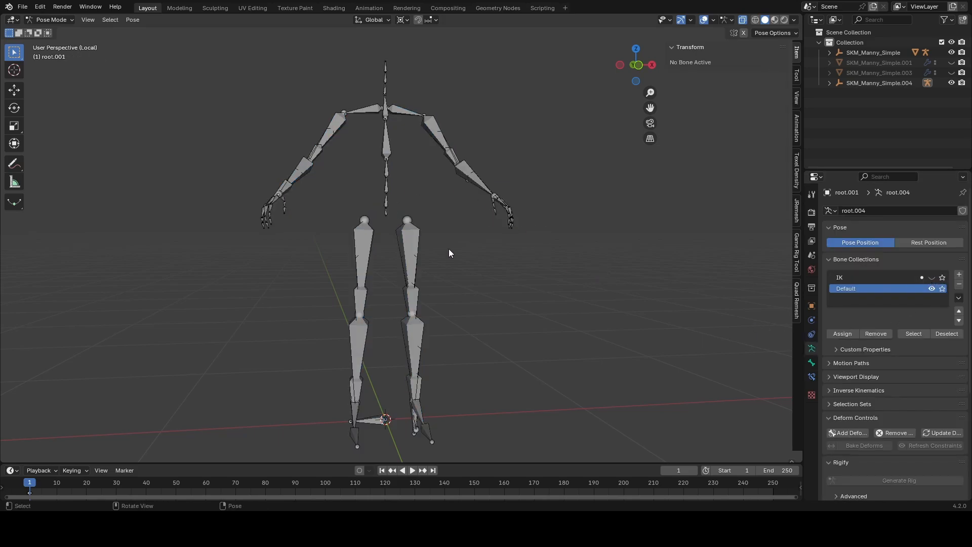
Step: Duplicate the hand_l bone in place in Edit Mode and rename the copy MHC_Hand_Ik_l
middle_drag(475, 294, 381, 287)
shift+middle_drag(349, 364, 397, 308)
scroll(398, 307, up, 3)
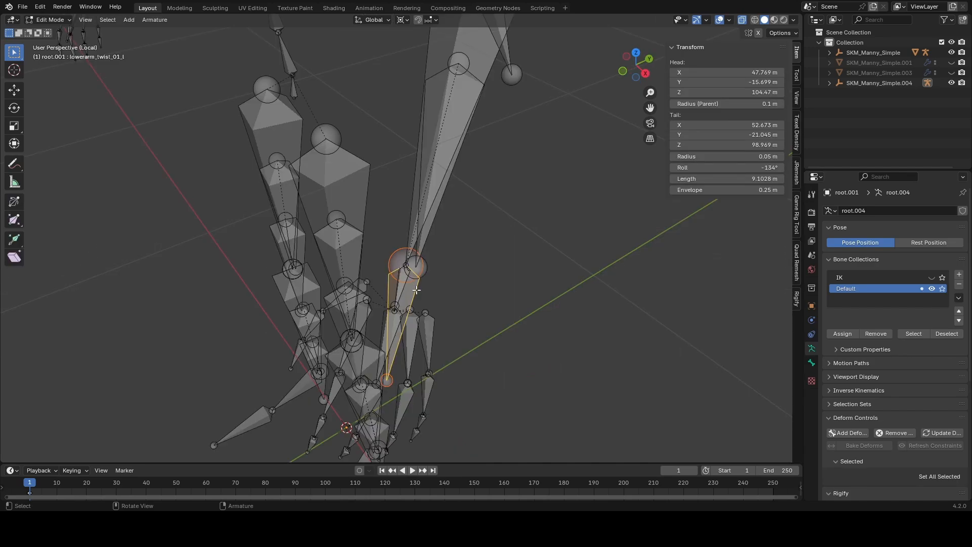
middle_drag(417, 290, 420, 268)
click(386, 282)
key(shift+d)
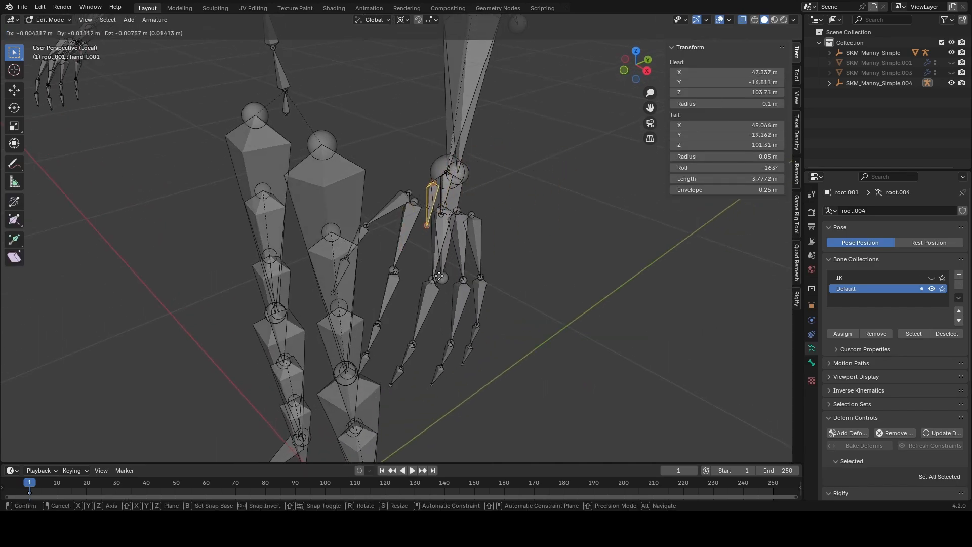
right_click(443, 275)
key(F2)
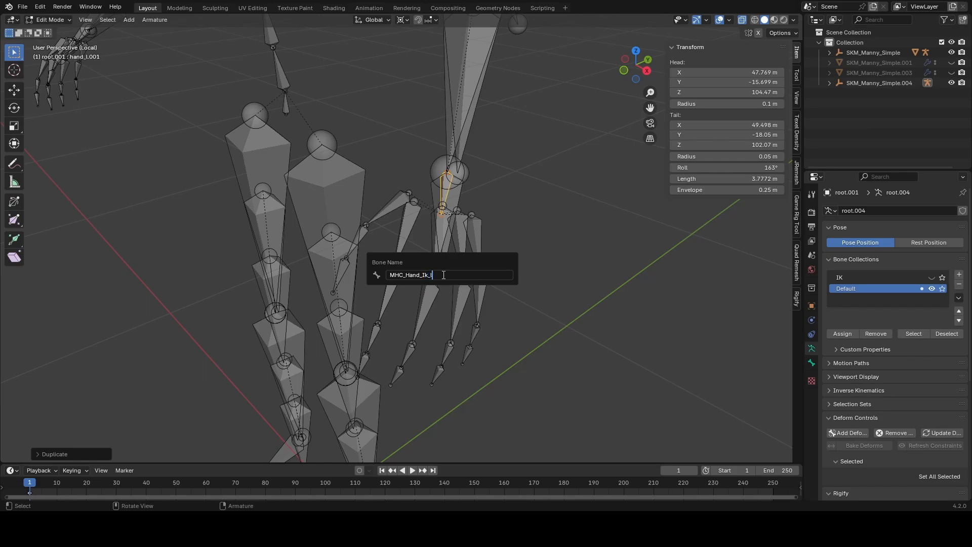
key(Return)
scroll(447, 209, up, 4)
scroll(424, 176, down, 4)
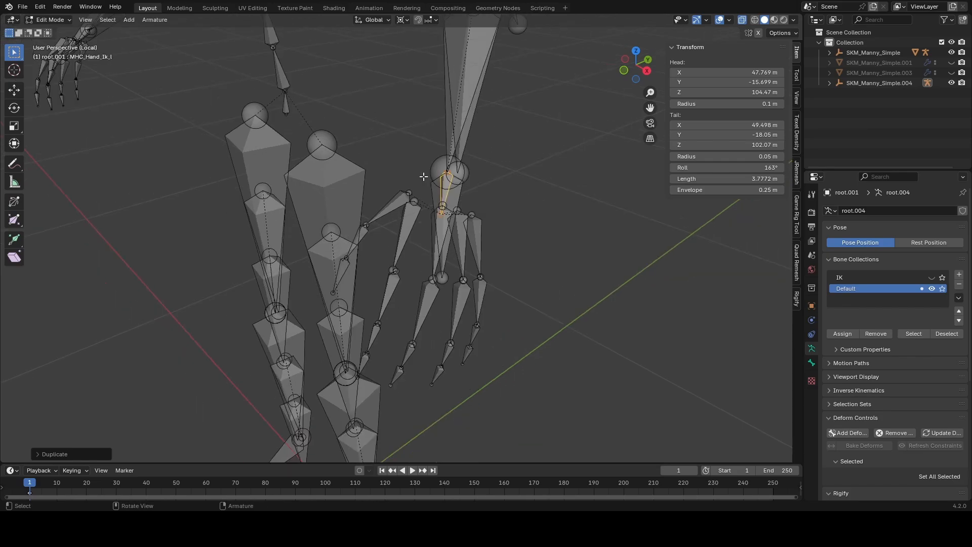
Step: In Pose Mode, add an Inverse Kinematics constraint to lowerarm_l with MHC_Hand_Ik_l as its target
middle_drag(535, 254, 545, 256)
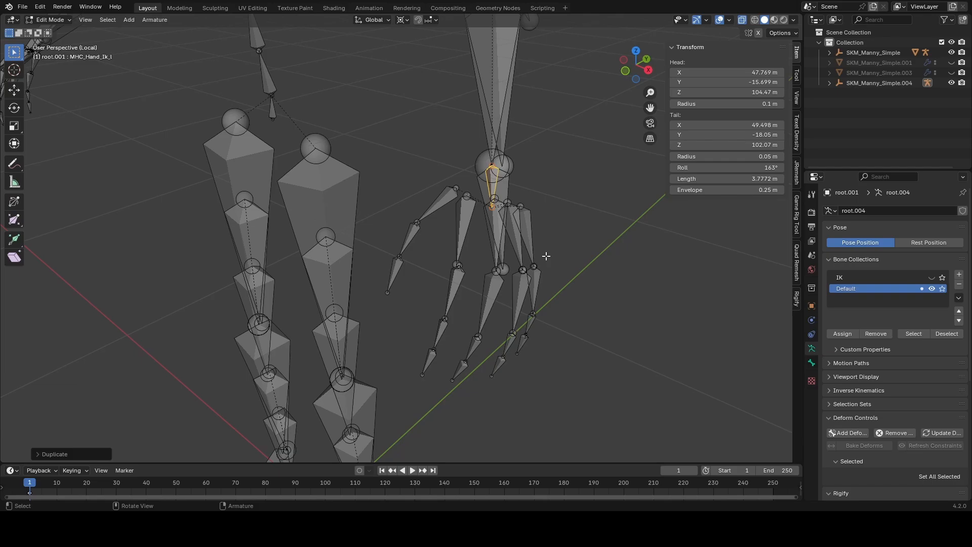
shift+middle_drag(522, 224, 490, 274)
middle_drag(491, 222, 589, 214)
middle_drag(431, 217, 481, 227)
key(Tab)
click(508, 230)
scroll(523, 215, up, 3)
click(440, 135)
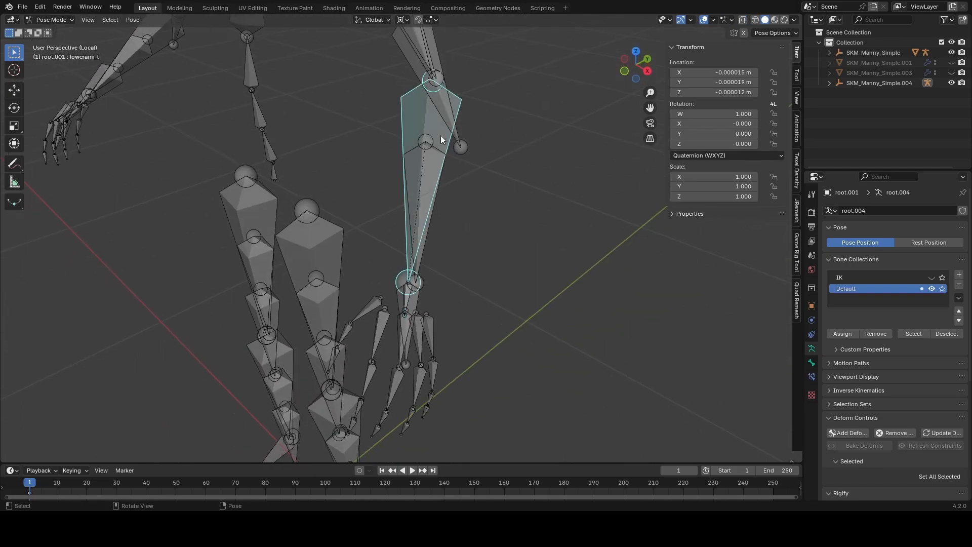
click(406, 299)
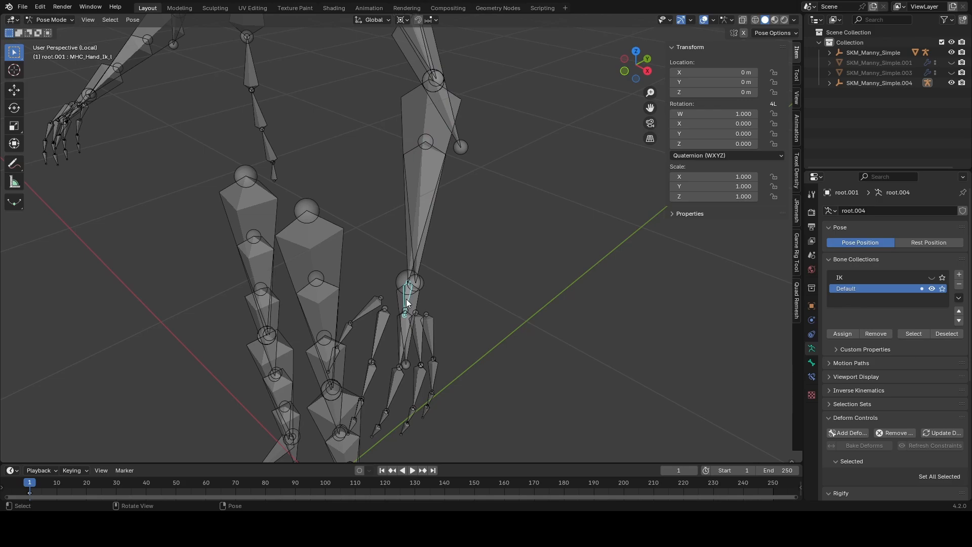
middle_drag(453, 212, 419, 158)
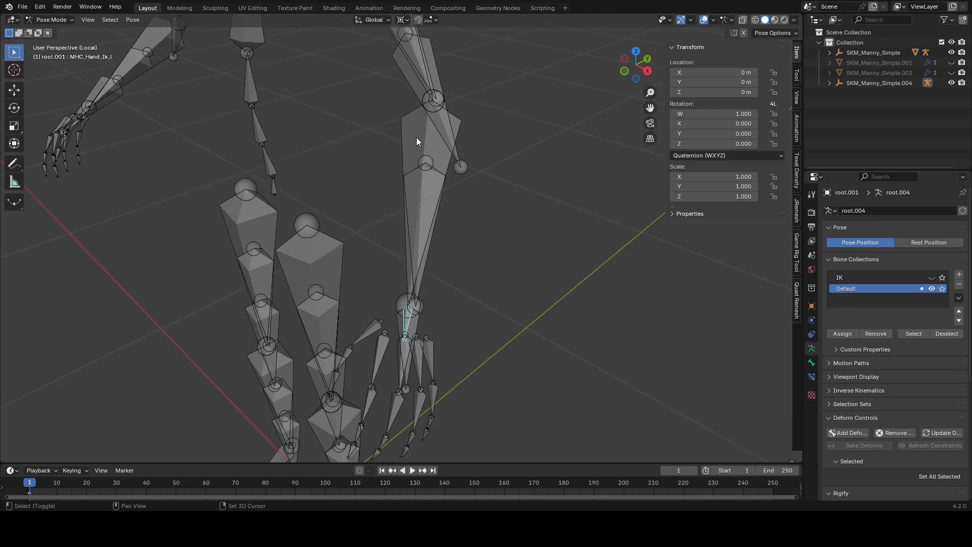
click(417, 137)
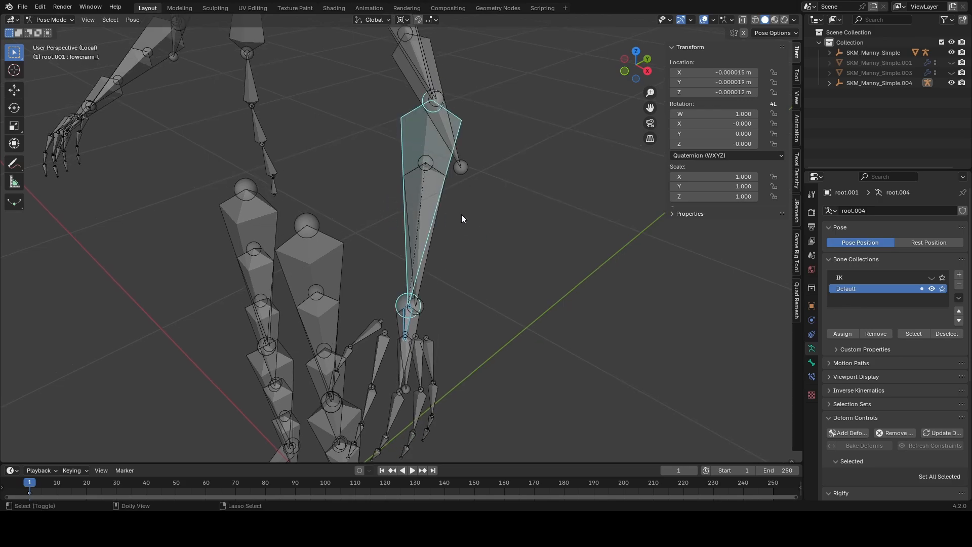
key(ctrl+shift+c)
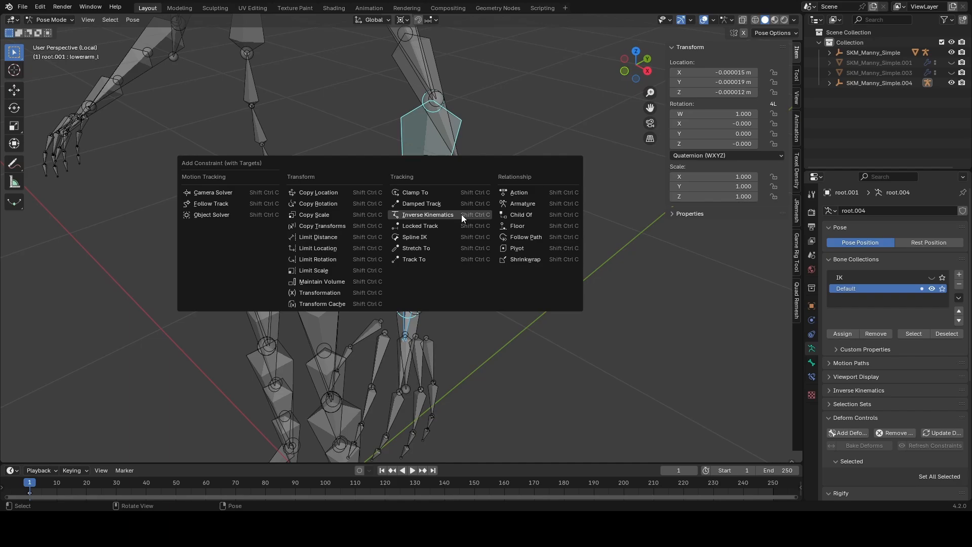
click(461, 214)
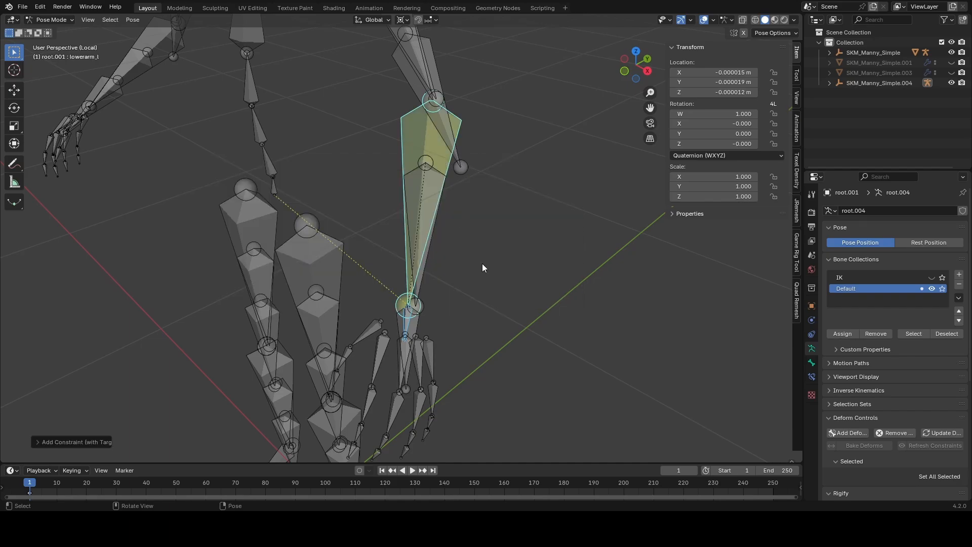
Step: Set the chain length of the IK constraint on lowerarm_l to 2
click(810, 378)
click(949, 292)
click(950, 291)
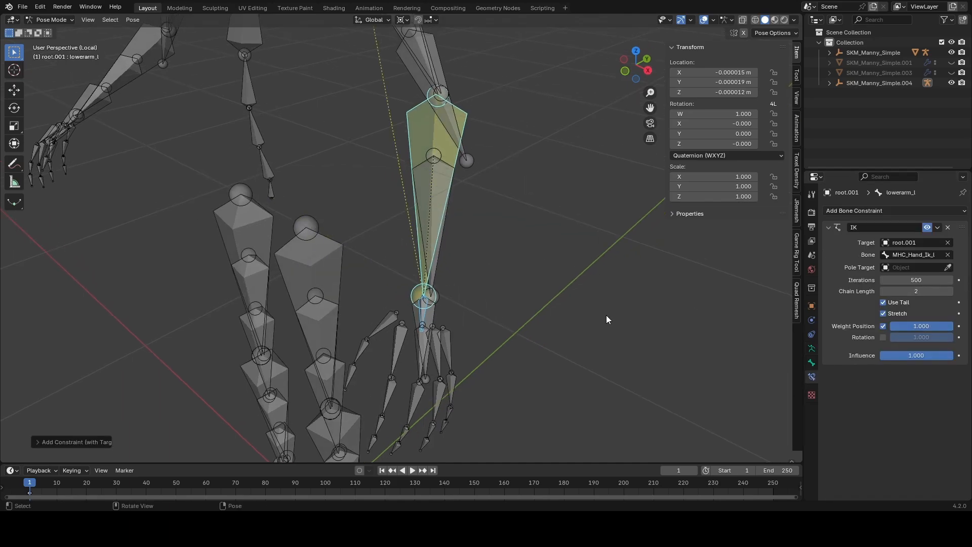
Step: Clear the parent of MHC_Hand_Ik_l in Edit Mode and return to Pose Mode
click(424, 313)
key(Tab)
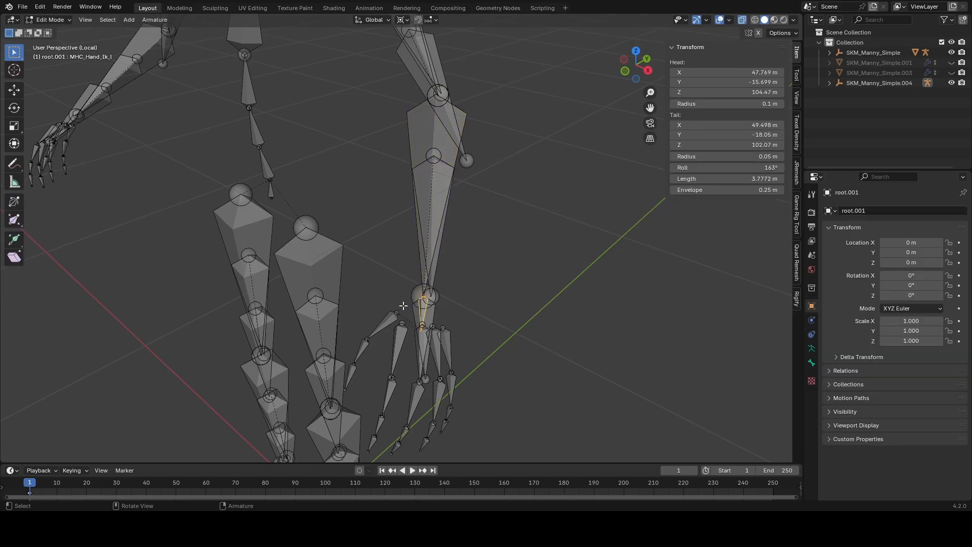
key(alt+p)
click(403, 306)
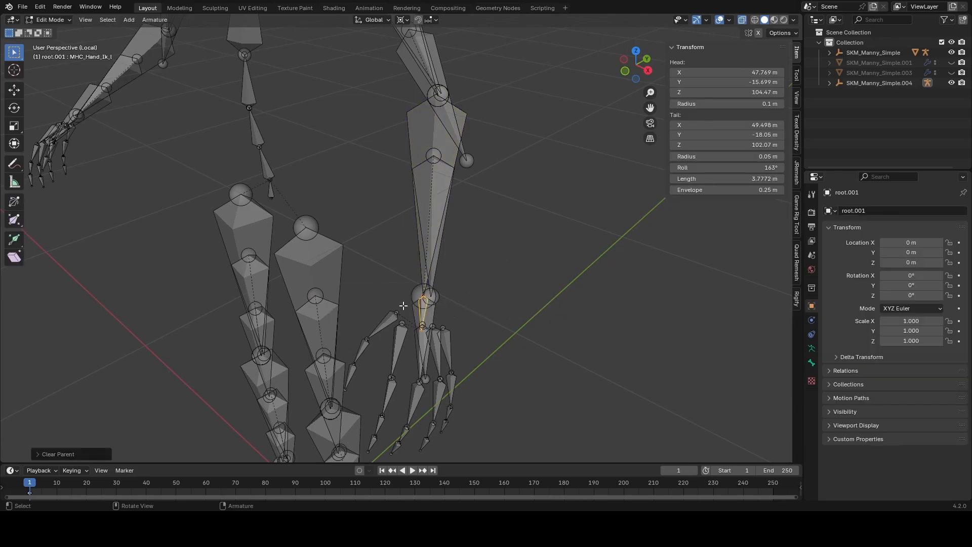
key(Tab)
Step: Test the left arm's IK by moving MHC_Hand_Ik_l in front view, cancelling the move
key(KP_1)
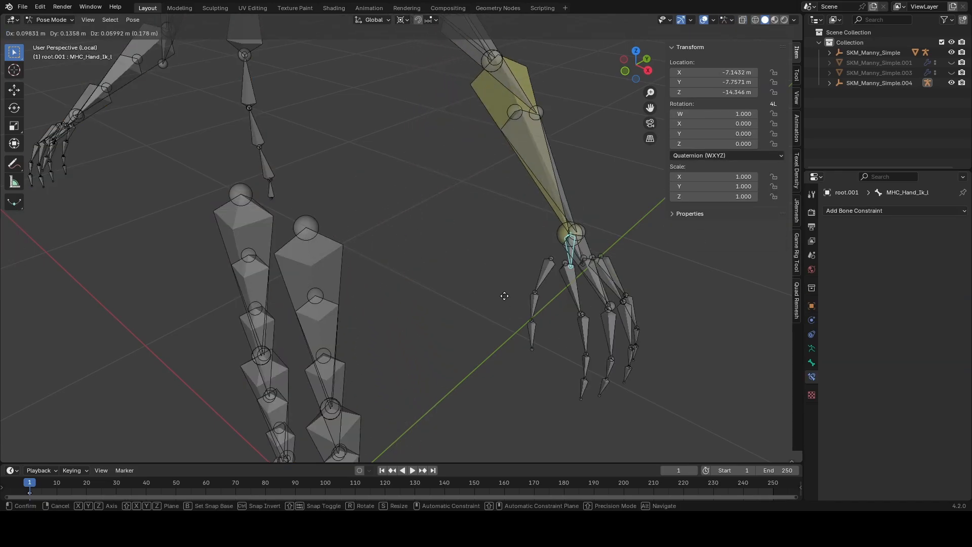
key(g)
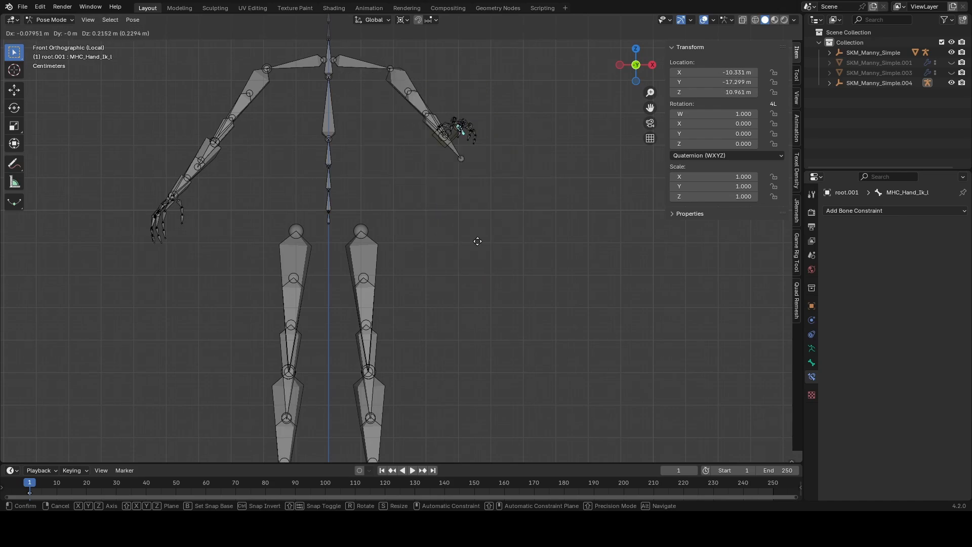
right_click(506, 250)
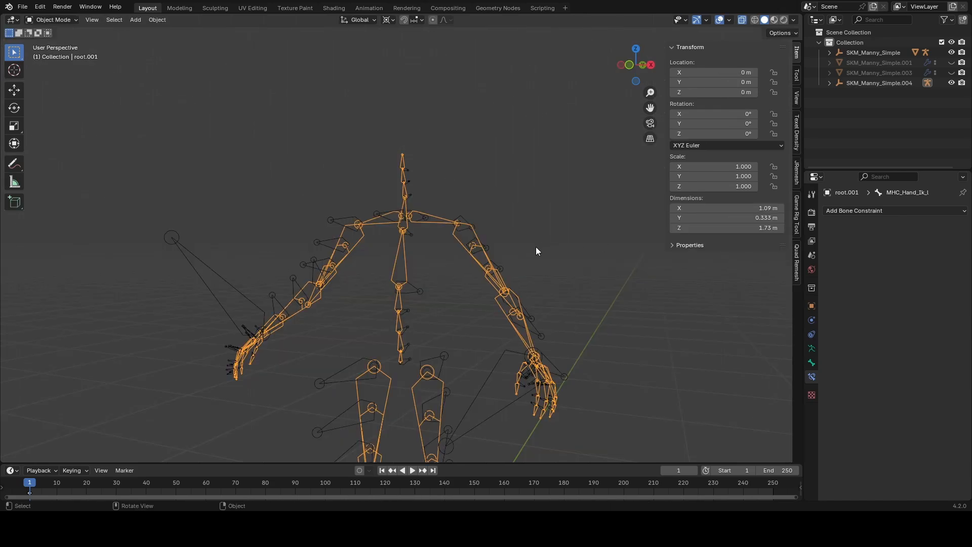
middle_drag(536, 247, 529, 249)
key(alt+z)
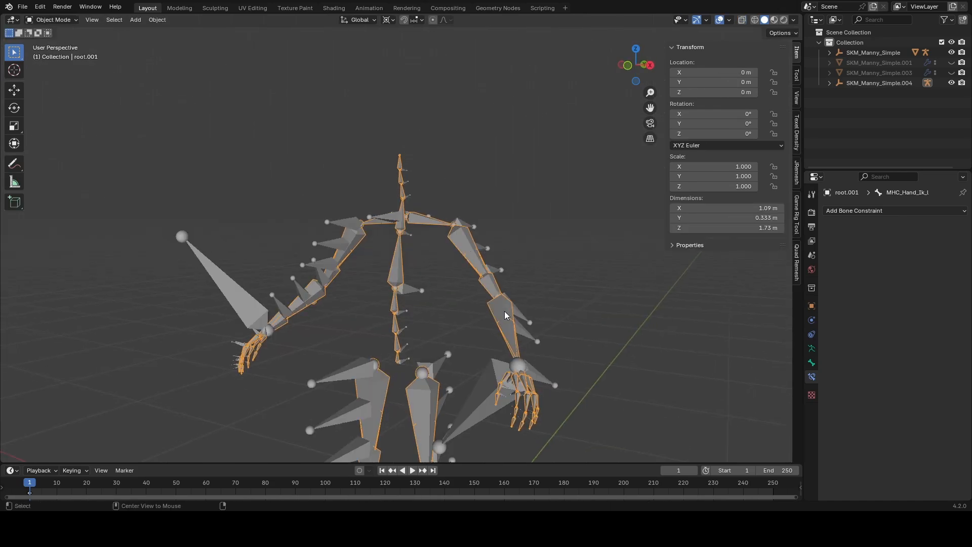
Step: Test moving MHC_Hand_Ik_l from several angles with the original skeleton visible, cancelling each move to check how the elbow bends
shift+middle_drag(504, 311, 456, 251)
scroll(455, 252, up, 2)
key(ctrl+Tab)
key(g)
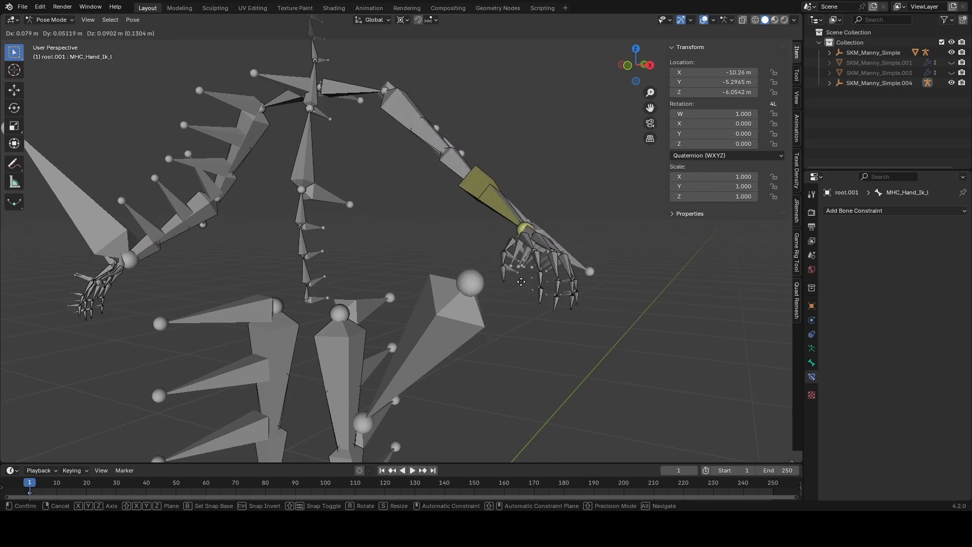
right_click(493, 219)
middle_drag(492, 219, 405, 274)
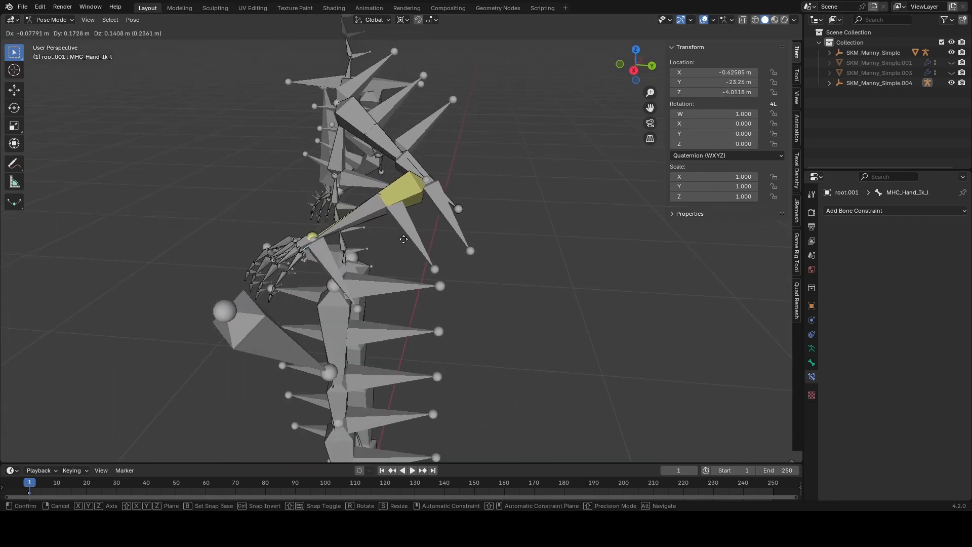
right_click(331, 240)
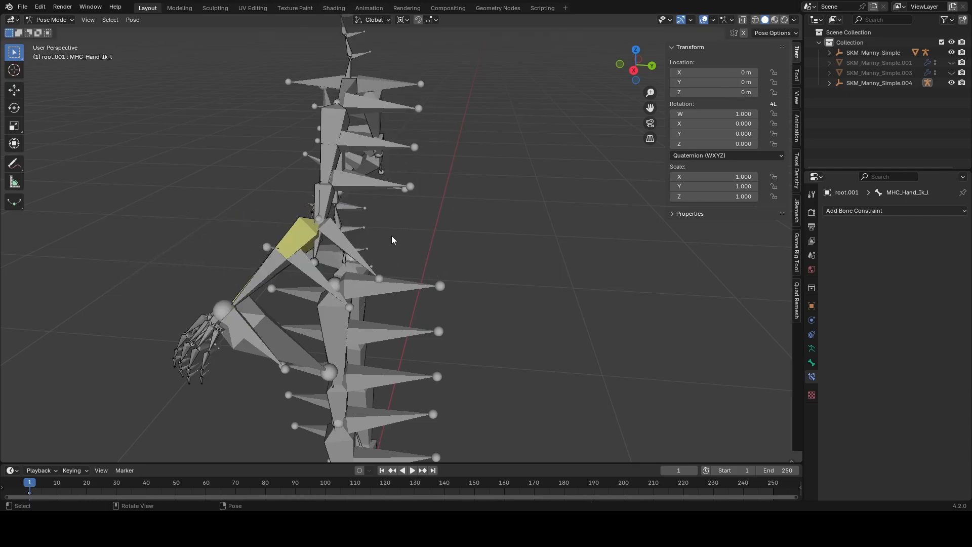
middle_drag(331, 241, 495, 245)
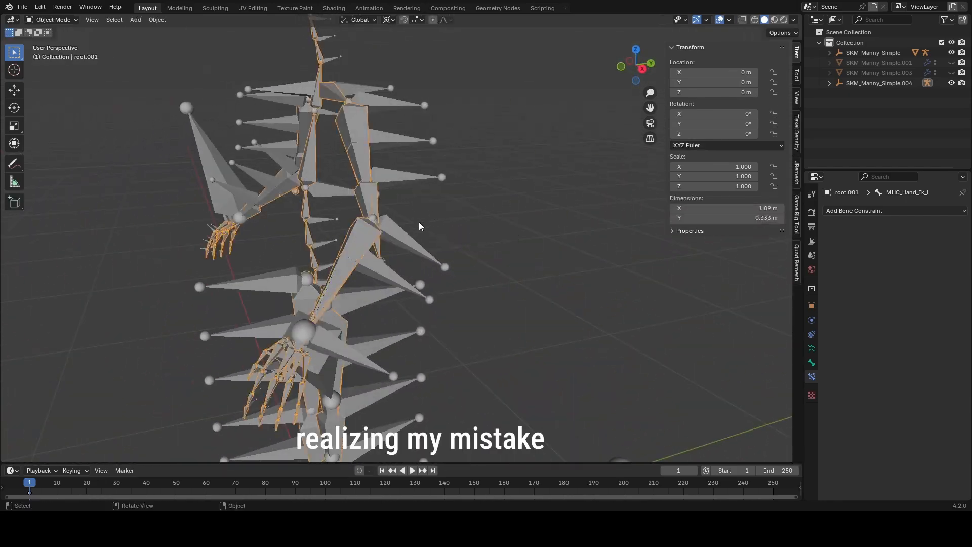
Step: Examine the left forearm twist bones and their relations in both the original skeleton and the control armature
click(378, 242)
middle_drag(381, 247, 406, 265)
click(386, 232)
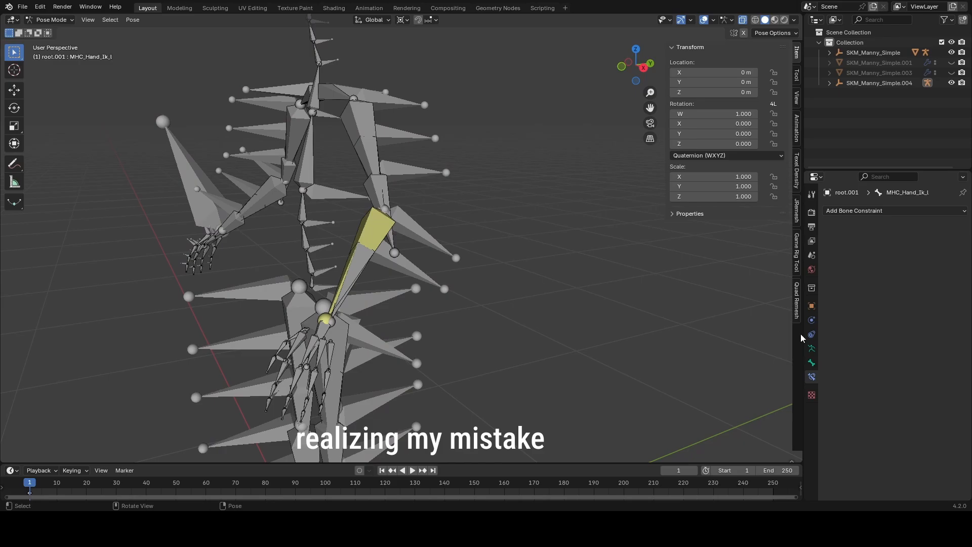
click(811, 349)
click(929, 244)
click(385, 310)
click(811, 377)
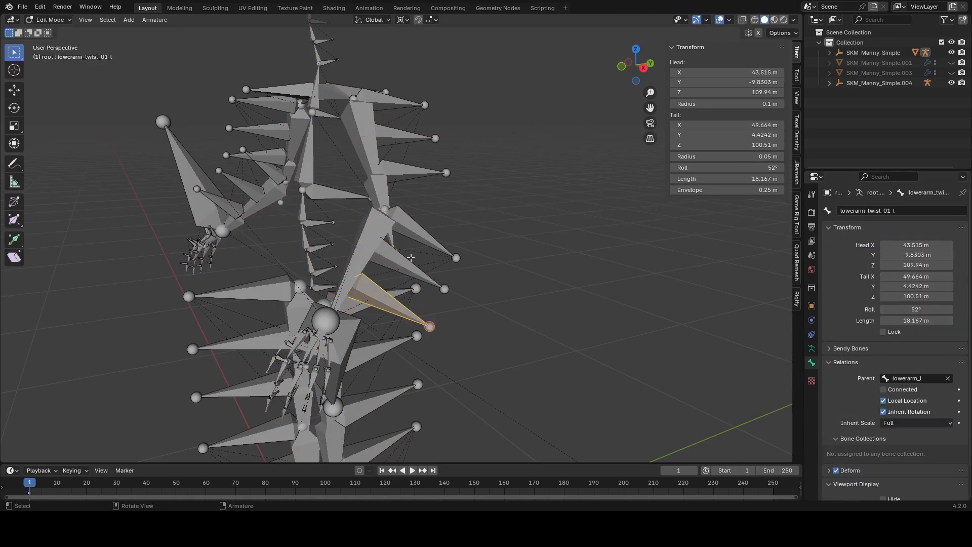
scroll(846, 397, down, 10)
drag(804, 386, 801, 385)
middle_drag(349, 269, 360, 265)
click(358, 260)
click(808, 363)
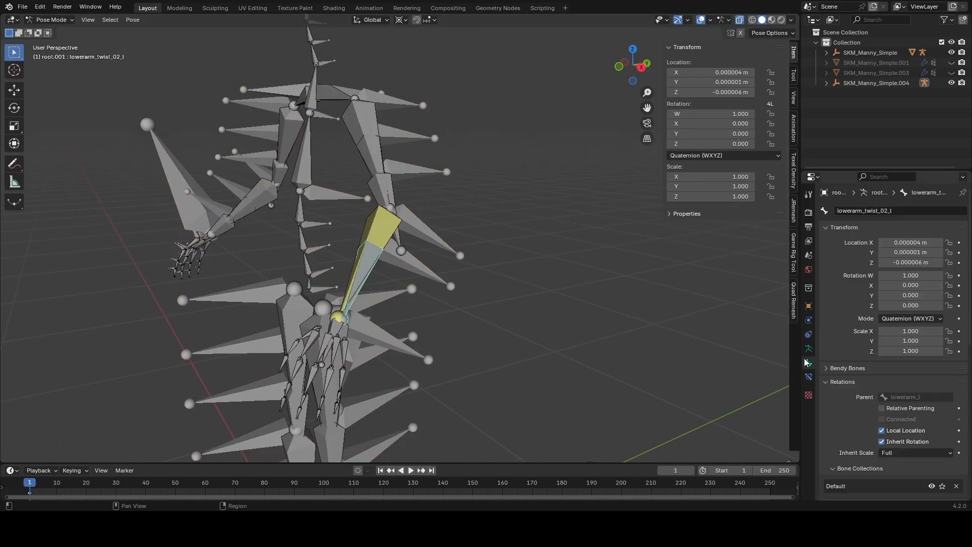
Step: Hide the original skeleton and change the Connected setting of the left forearm bone in the control armature
key(Tab)
scroll(357, 293, up, 1)
middle_drag(358, 324, 442, 286)
key(h)
click(372, 228)
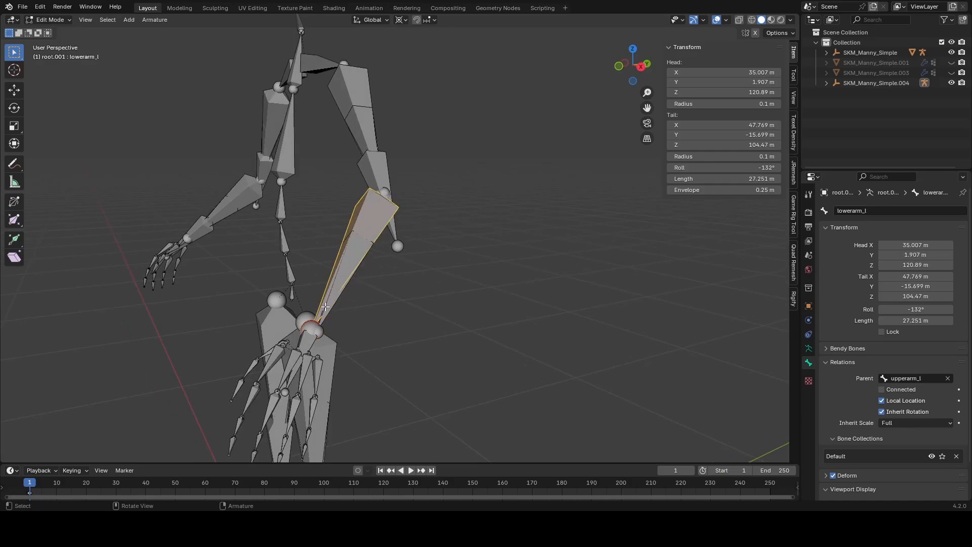
click(313, 283)
middle_drag(373, 243, 512, 320)
click(881, 389)
Step: Symmetrize the selected left forearm bone of the control armature to the right side
key(alt+z)
click(245, 293)
click(251, 319)
middle_drag(251, 319, 334, 304)
shift+middle_drag(547, 217, 458, 291)
scroll(458, 291, up, 3)
scroll(458, 291, down, 8)
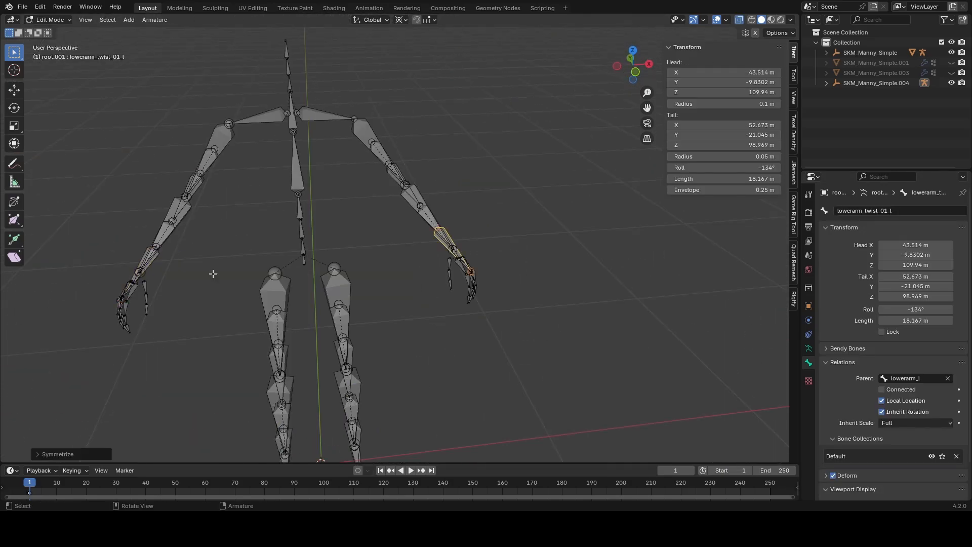
middle_drag(213, 273, 219, 215)
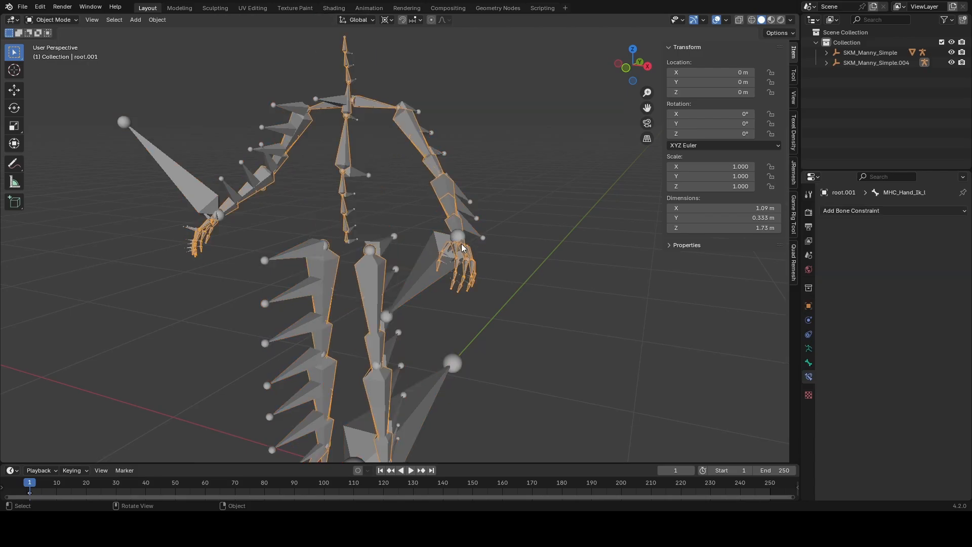
Step: Test the left arm's IK against the original skeleton again by moving MHC_Hand_Ik_l in Pose Mode
key(ctrl+Tab)
scroll(549, 257, up, 3)
key(g)
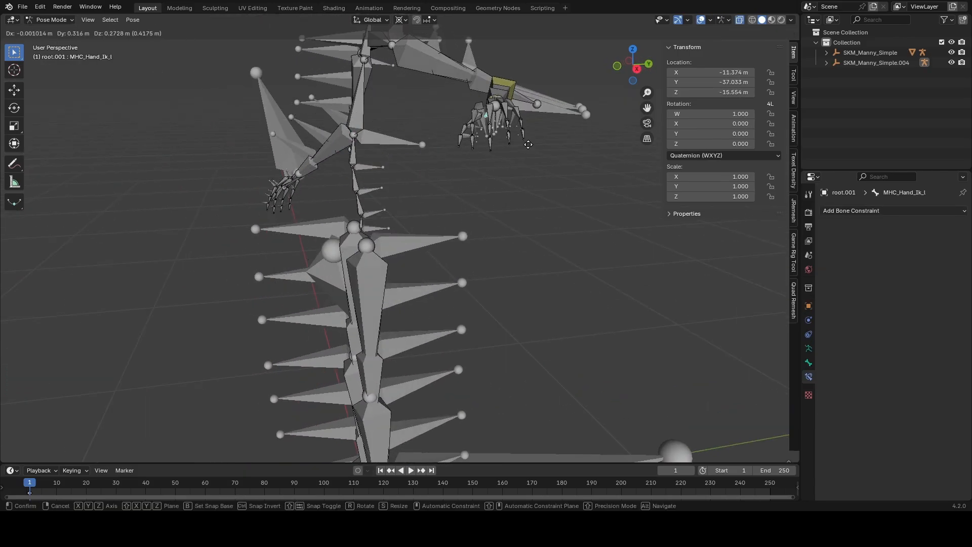
right_click(468, 122)
middle_drag(501, 189, 550, 190)
key(g)
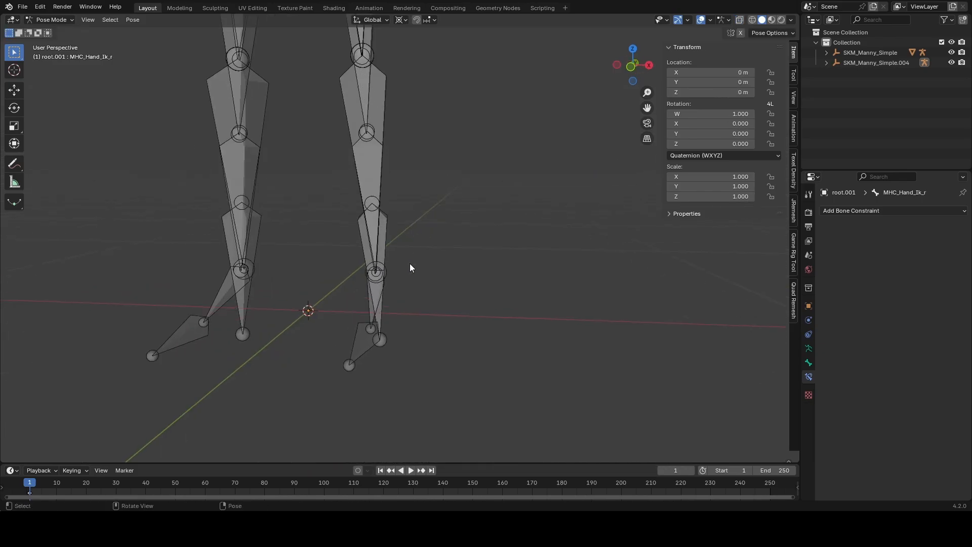
Step: Duplicate the foot_l bone in place in Edit Mode
middle_drag(409, 264, 466, 322)
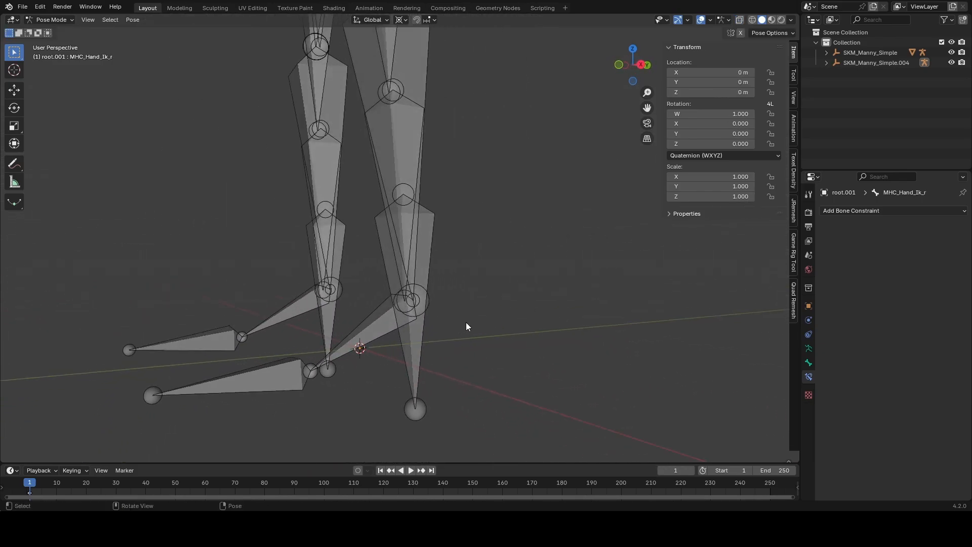
key(Tab)
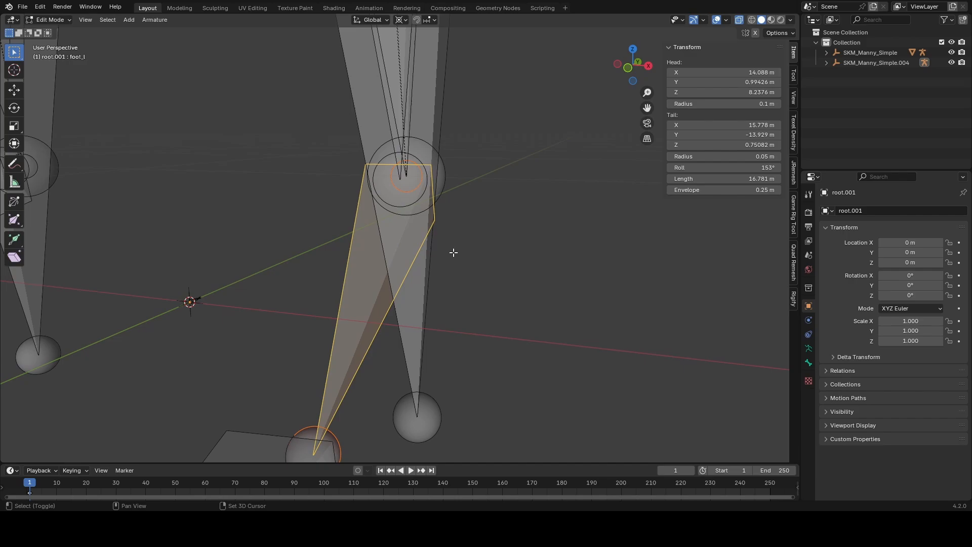
middle_drag(453, 252, 425, 293)
key(shift+d)
key(Escape)
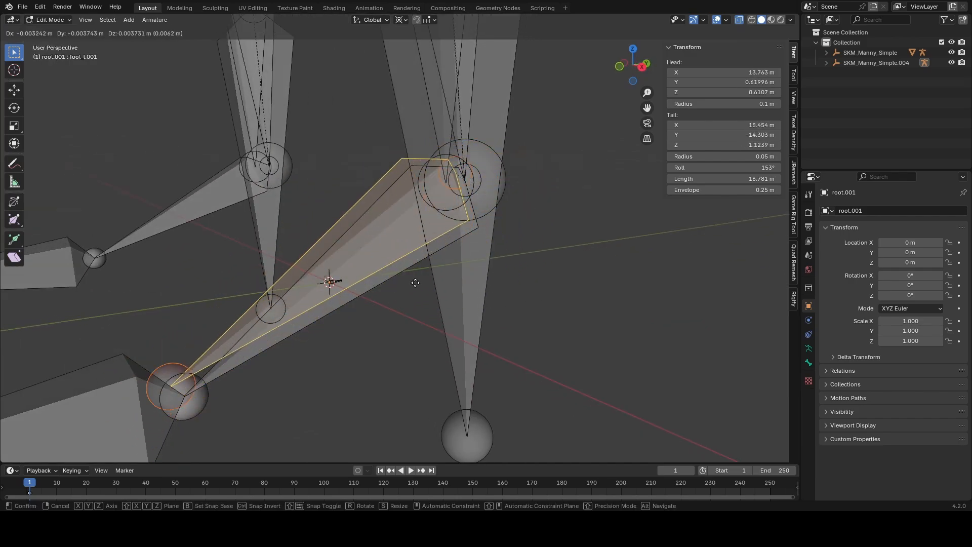
Step: Clear the parent of the duplicated left foot bone and rename the bone MHC_Ik_Foot_l
click(429, 303)
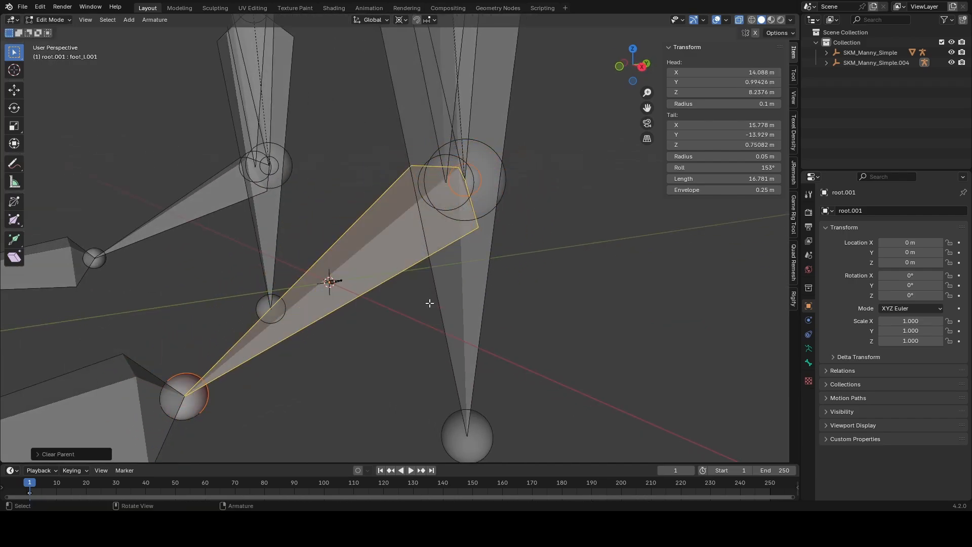
key(F2)
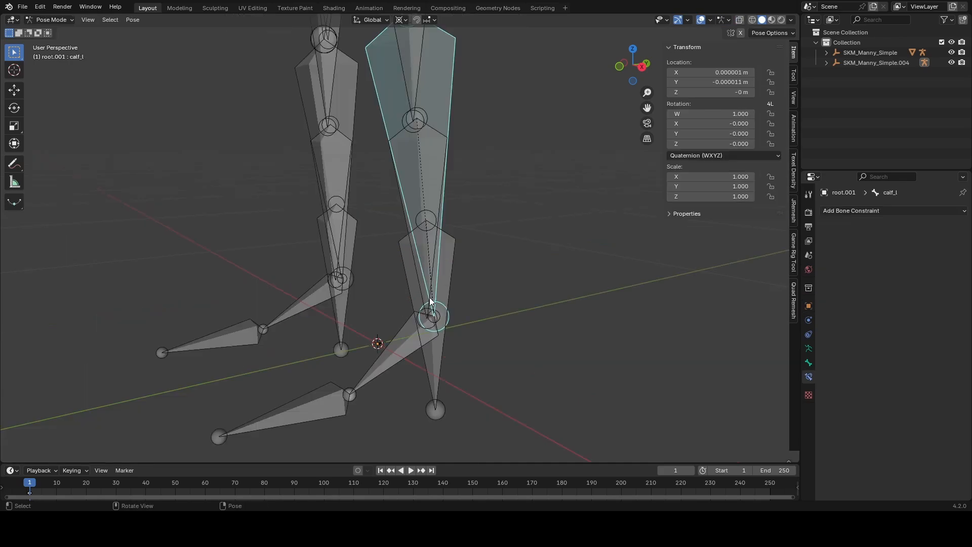
click(413, 330)
Step: Add an IK constraint to calf_l in Pose Mode, targeting MHC_Ik_Foot_l with a chain length of 2
click(409, 334)
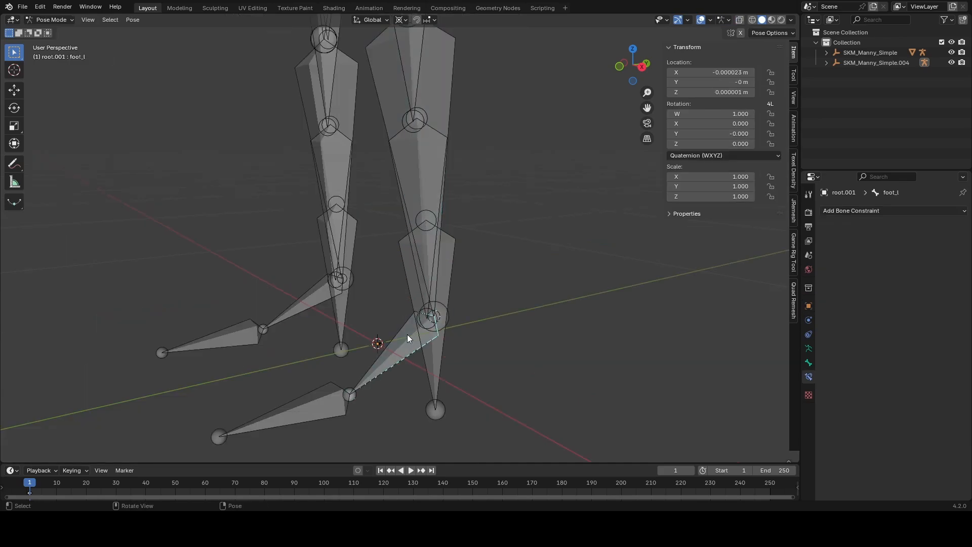
click(407, 334)
shift+click(443, 95)
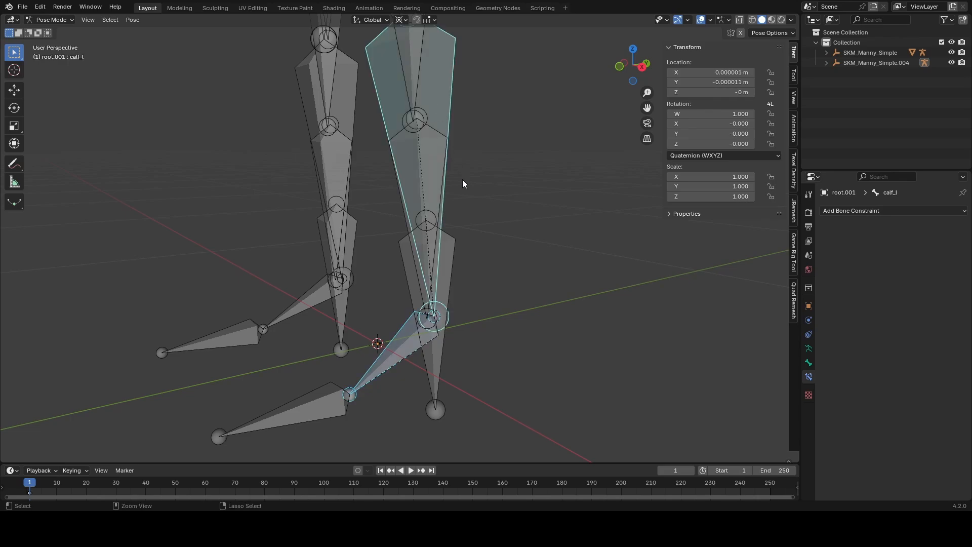
key(shift+i)
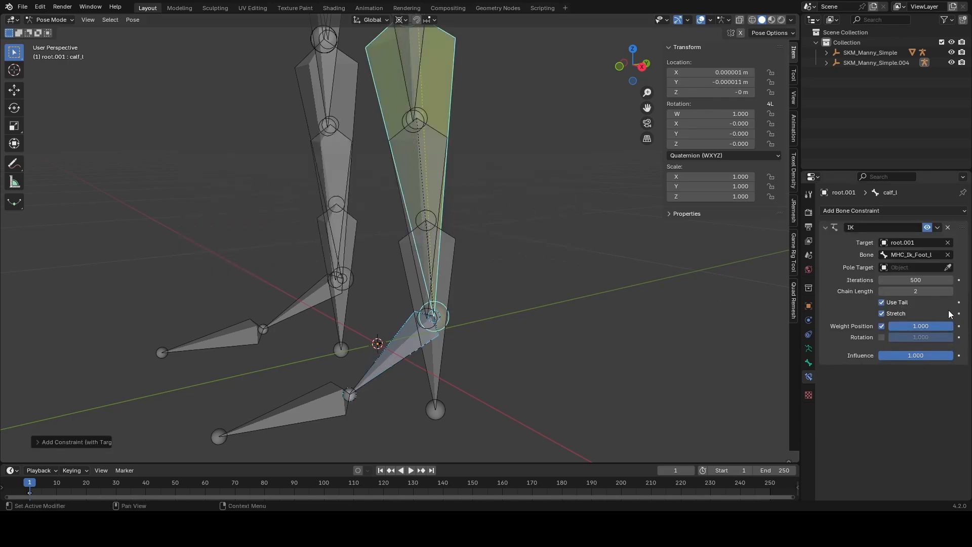
Step: Test the IK controls in Pose Mode by temporarily moving limb controls such as MHC_Hand_Ik_l around the body
click(409, 344)
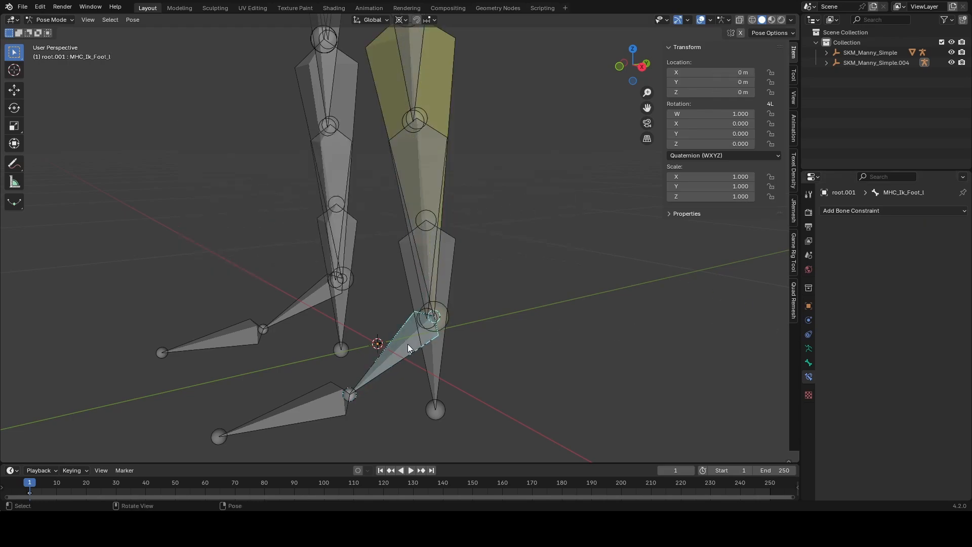
scroll(409, 345, down, 3)
key(g)
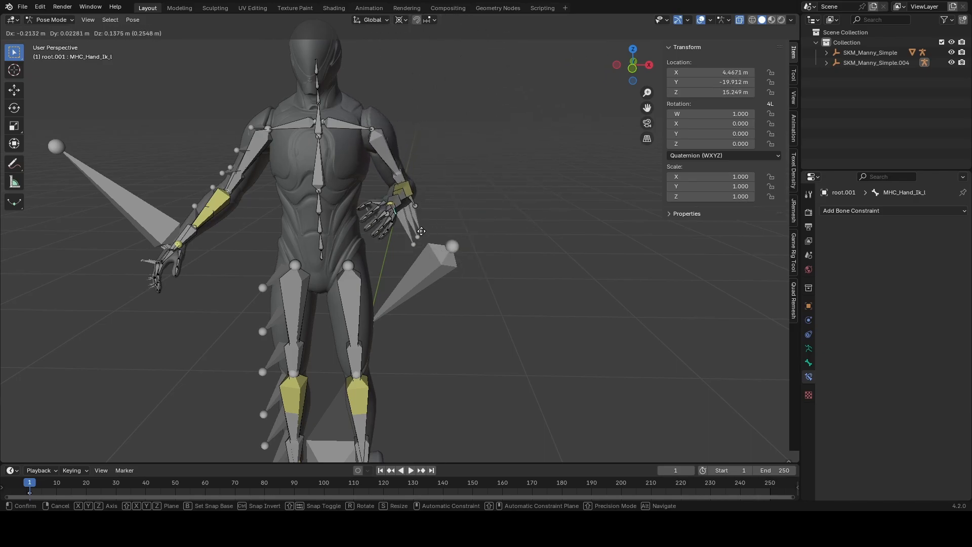
right_click(450, 239)
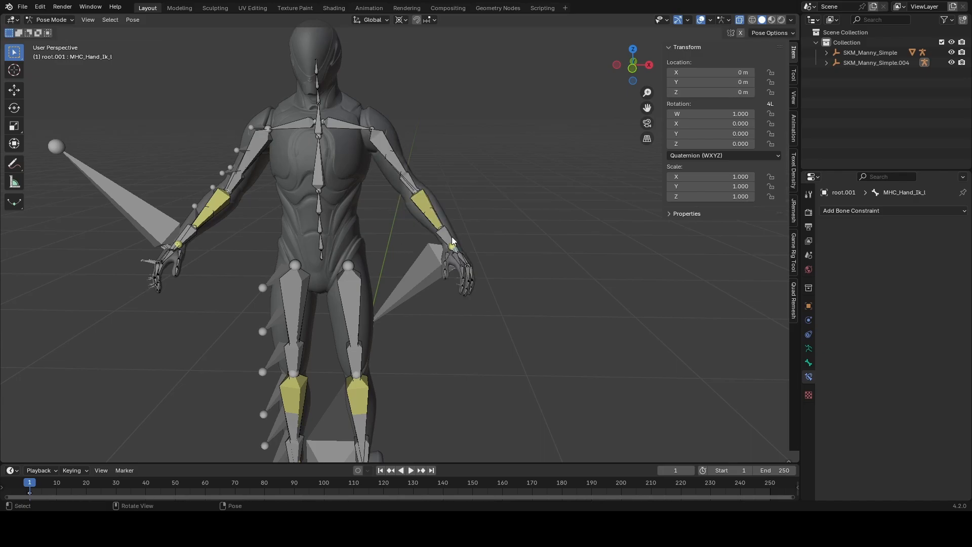
middle_drag(451, 242, 338, 223)
key(g)
right_click(430, 191)
middle_drag(430, 192, 531, 191)
key(g)
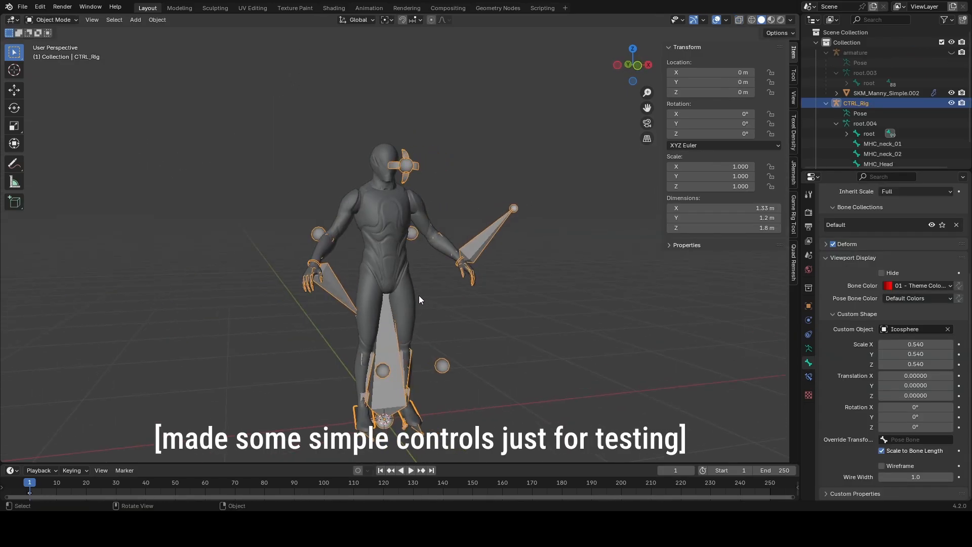
Step: Switch to the Animation workspace and keyframe MHC_Hand_Ik_l of CTRL_Rig at frame 1 in Pose Mode
mouse_move(418, 300)
middle_down()
mouse_move(436, 290)
mouse_move(413, 293)
middle_up()
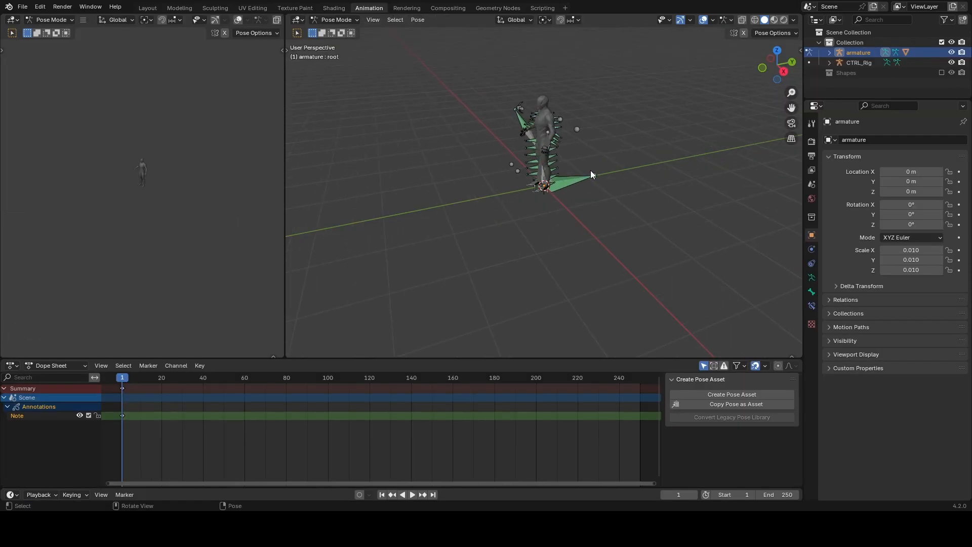
middle_drag(590, 171, 594, 236)
click(594, 235)
shift+middle_drag(588, 284, 600, 218)
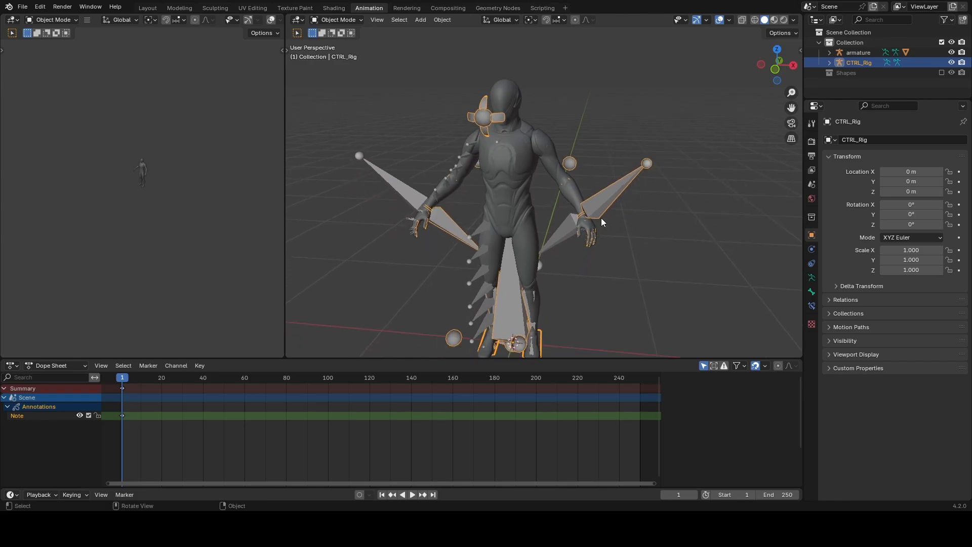
key(Tab)
click(669, 196)
scroll(609, 220, up, 3)
click(612, 235)
click(612, 235)
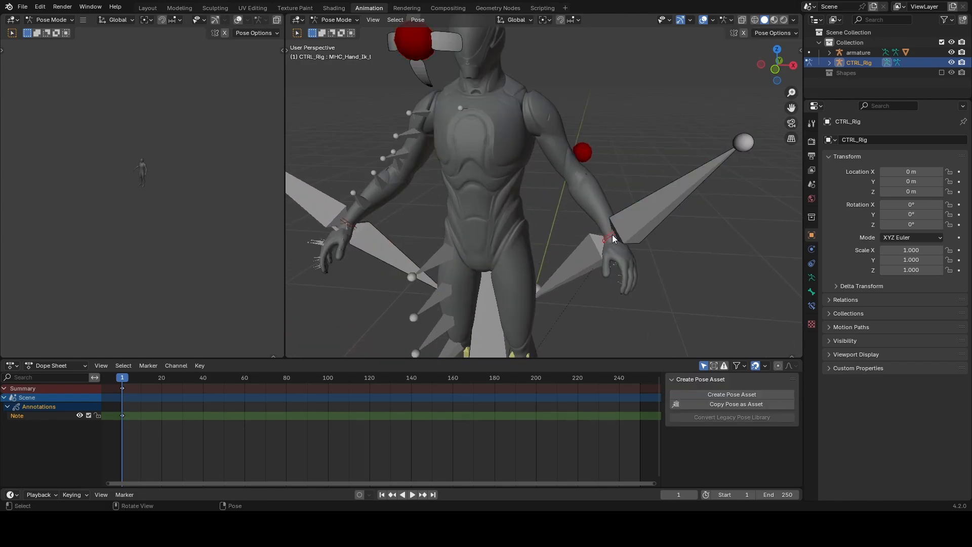
key(i)
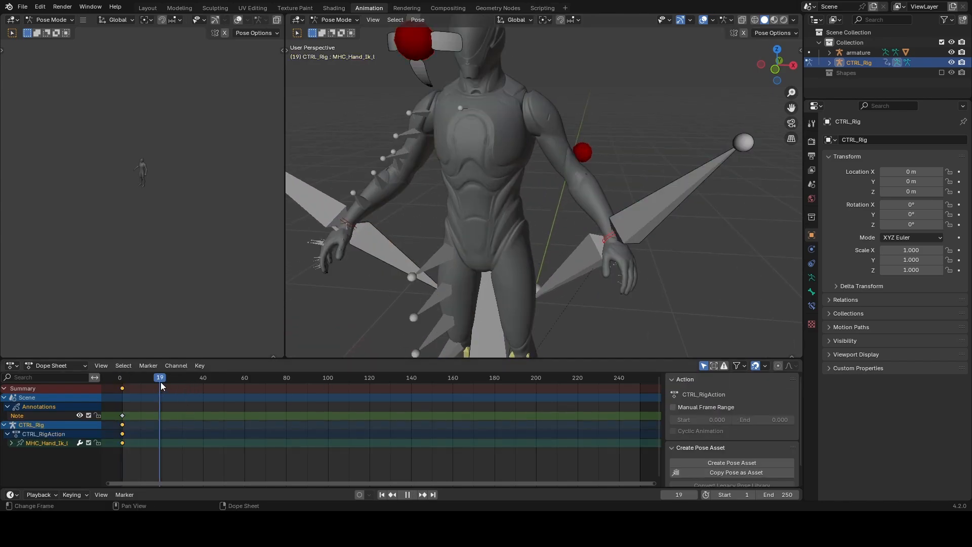
Step: Go to frame 20, move the control to a new pose and keyframe it there
drag(160, 382, 162, 381)
scroll(506, 275, down, 4)
key(g)
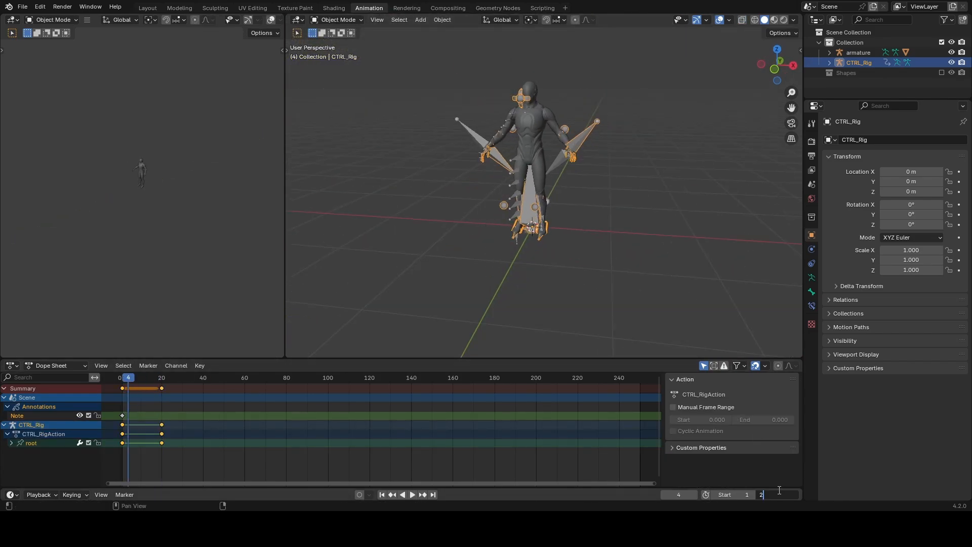
Step: Set the scene's end frame to 20 and play back the test animation
key(space)
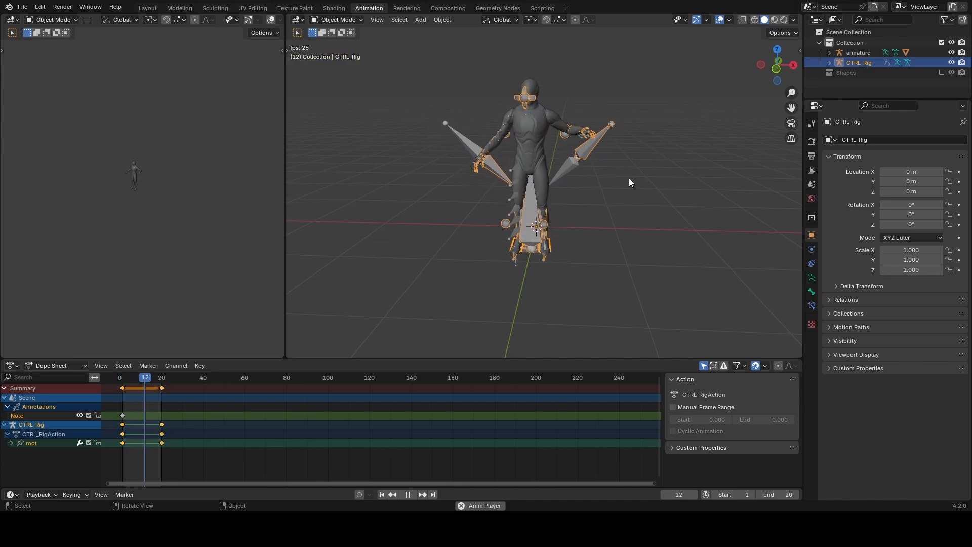
key(Escape)
scroll(585, 165, up, 3)
middle_drag(612, 166, 506, 173)
Step: Export the original armature as FBX, limited to the Armature object type, with animation on and Add Leaf Bones off
click(864, 53)
key(ctrl+s)
click(557, 88)
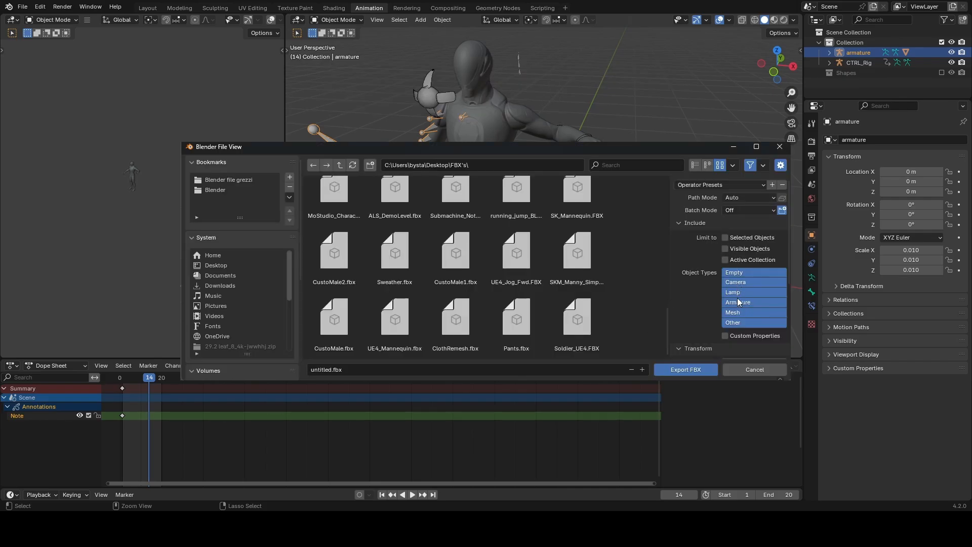
scroll(729, 309, down, 6)
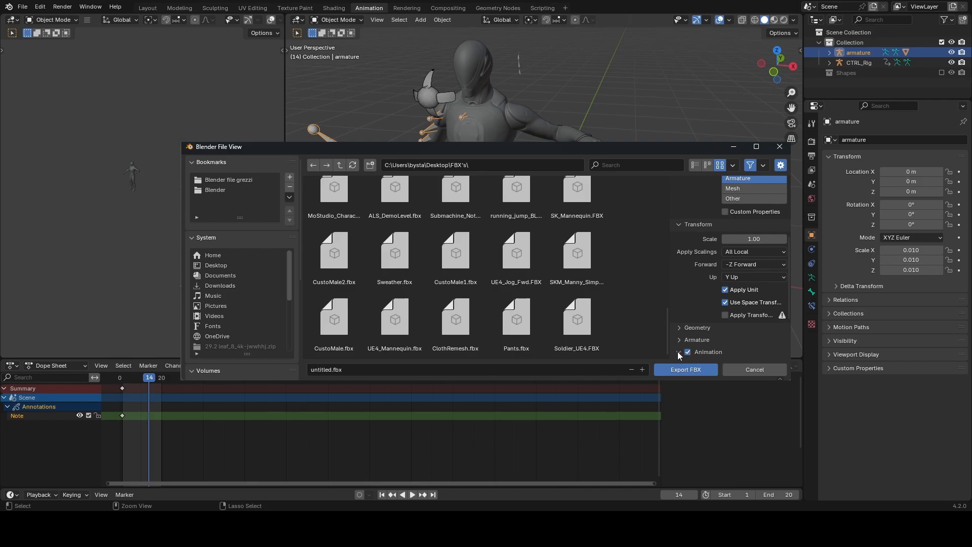
click(679, 353)
scroll(694, 349, down, 4)
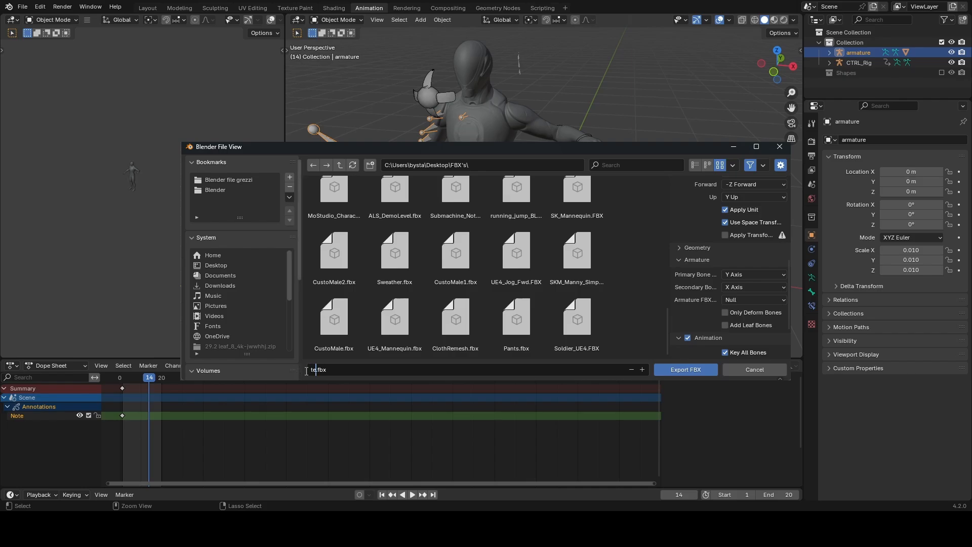
click(680, 370)
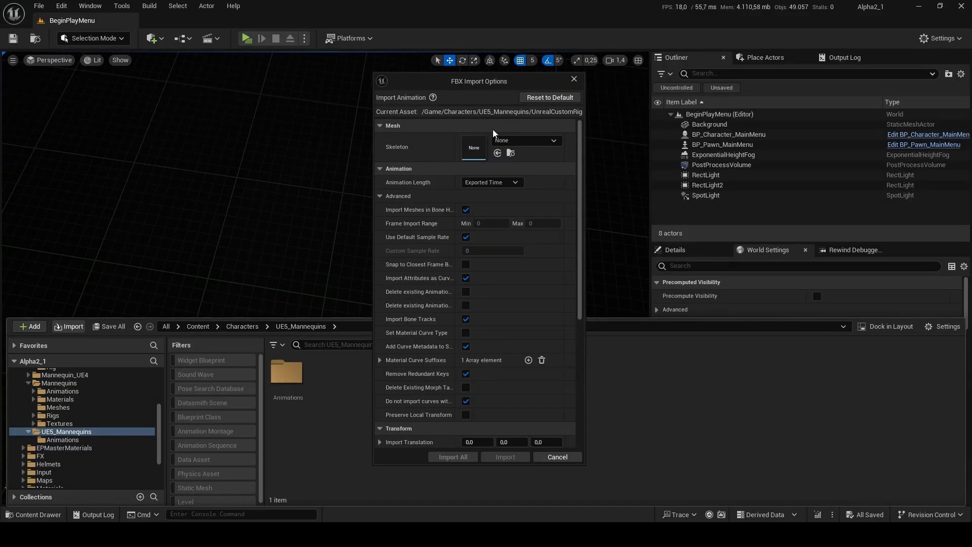
Step: In Unreal Editor, import the FBX animation into UE5_Mannequins with the SK_Mannequin skeleton and preview the UnrealCustomRig sequence
click(507, 140)
click(545, 293)
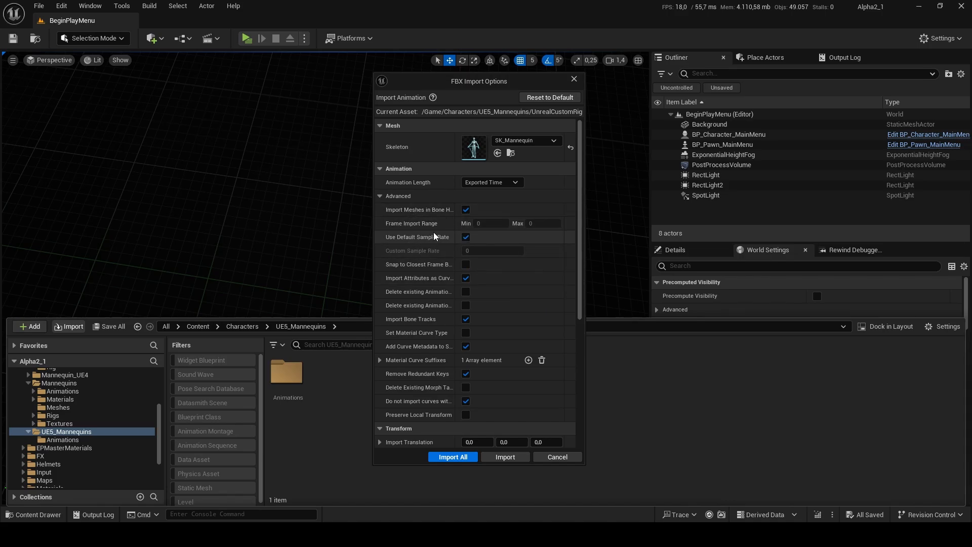
click(468, 457)
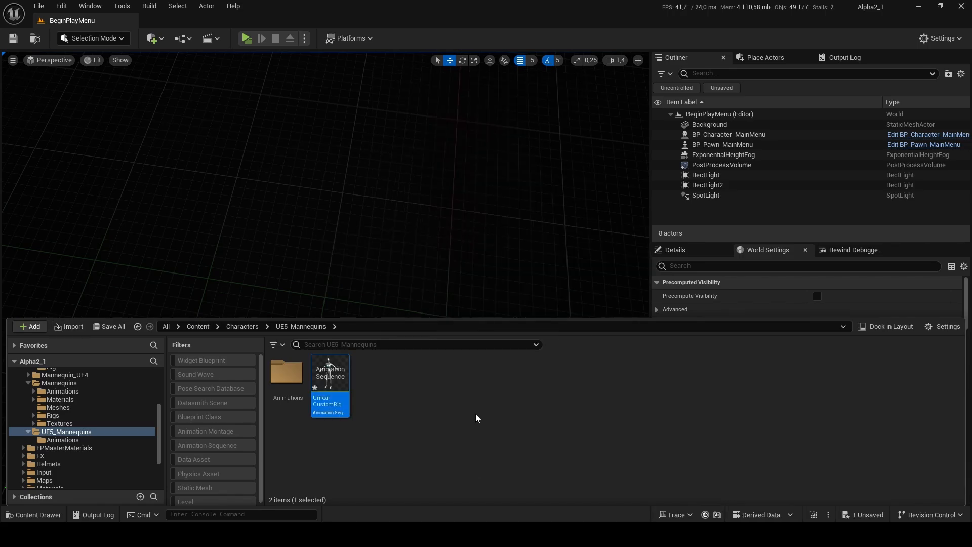
double_click(345, 379)
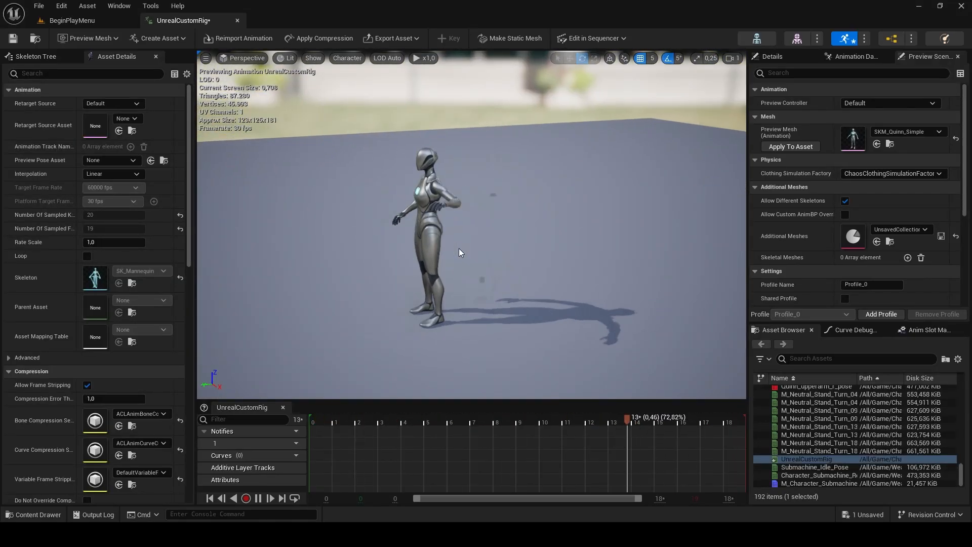
click(469, 420)
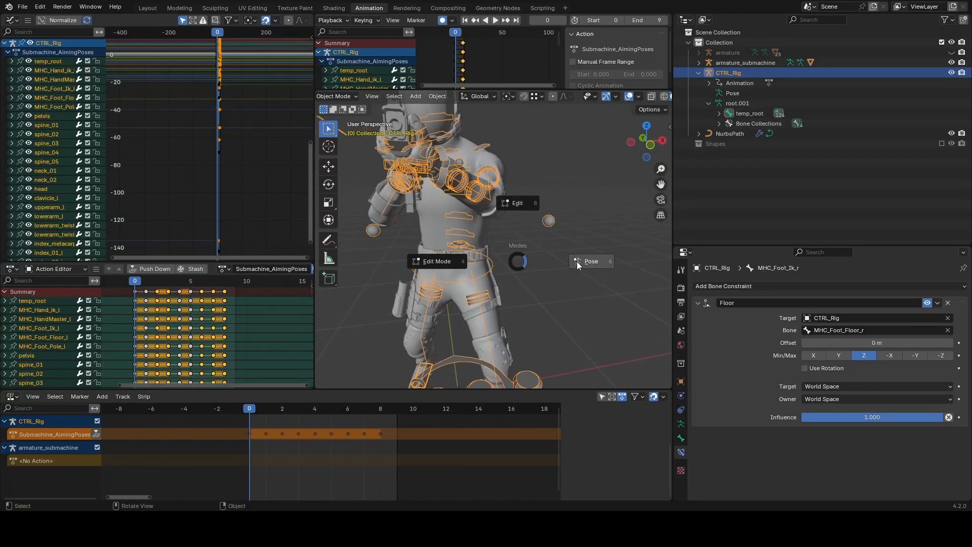
Step: In Blender's submachine aiming scene, put CTRL_Rig in Pose Mode and test-move MHC_Pelvis_CTRL, cancelling the move
click(578, 262)
click(494, 271)
middle_drag(496, 275, 550, 286)
key(g)
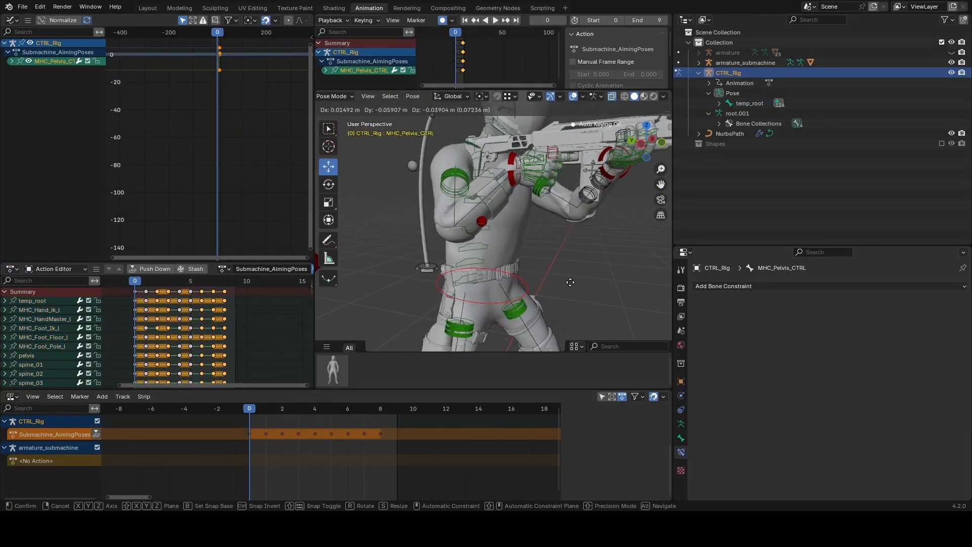
right_click(574, 284)
Step: Test the control bone named middle, behind the character, by moving it and cancelling the move
middle_drag(447, 218, 472, 227)
click(415, 171)
key(g)
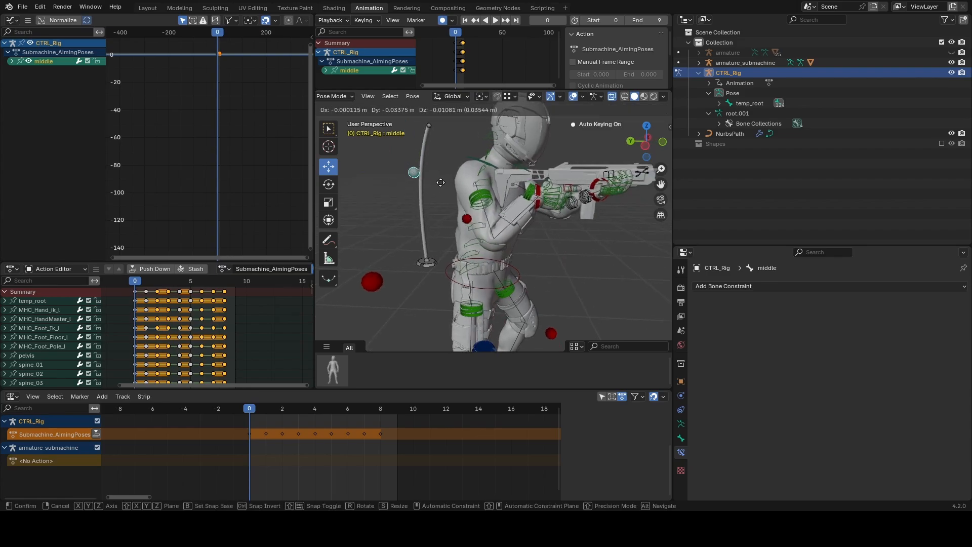
right_click(582, 207)
Step: Select the two hand IK controls, MHC_Hand_Ik_r and MHC_Hand_Ik_l, together
click(538, 191)
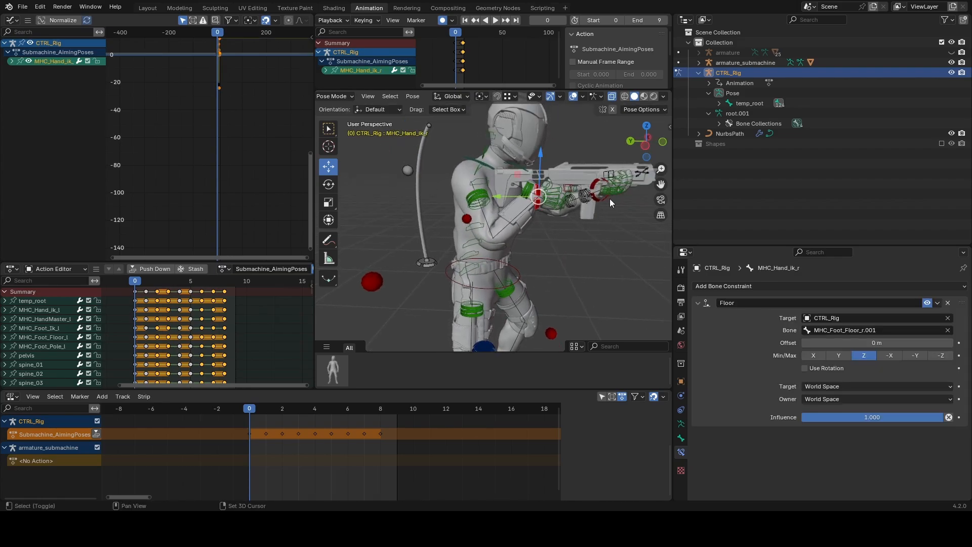
middle_drag(542, 212, 554, 231)
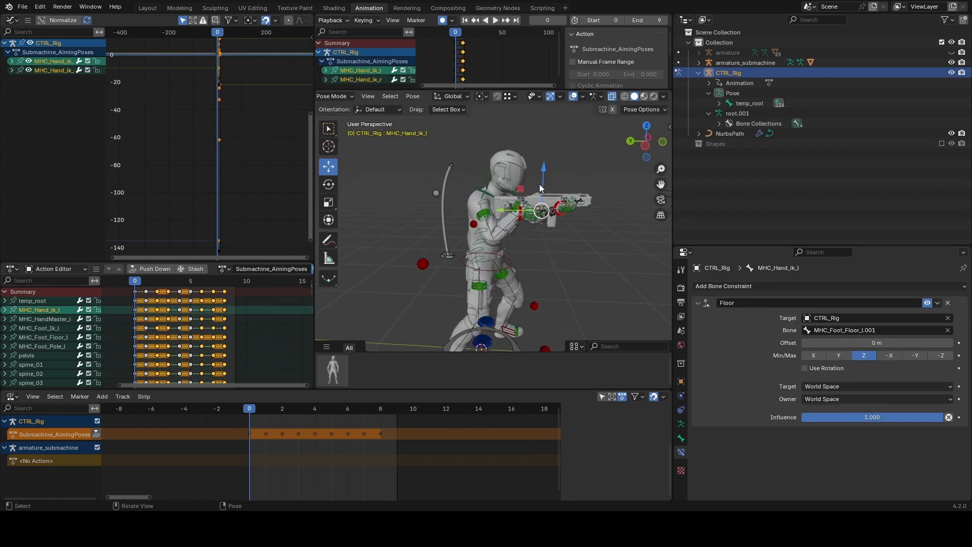
middle_drag(539, 188, 561, 188)
Step: Test the head's aim by moving MHC_LookTarget in front of the character and cancelling the move
click(643, 197)
click(652, 193)
key(g)
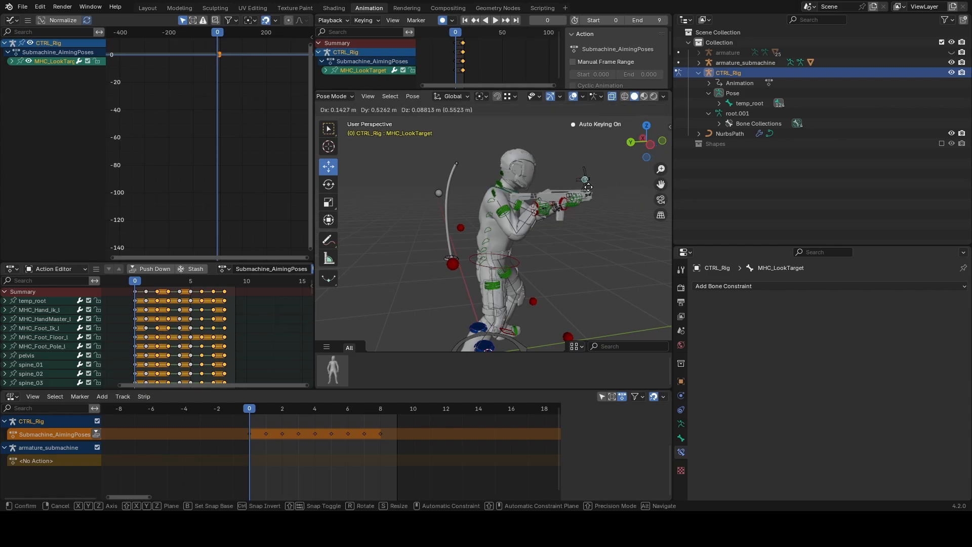
right_click(577, 180)
Step: Test the left knee direction by moving the MHC_Foot_Pole_l control and inspect the rig from the front
click(533, 302)
key(g)
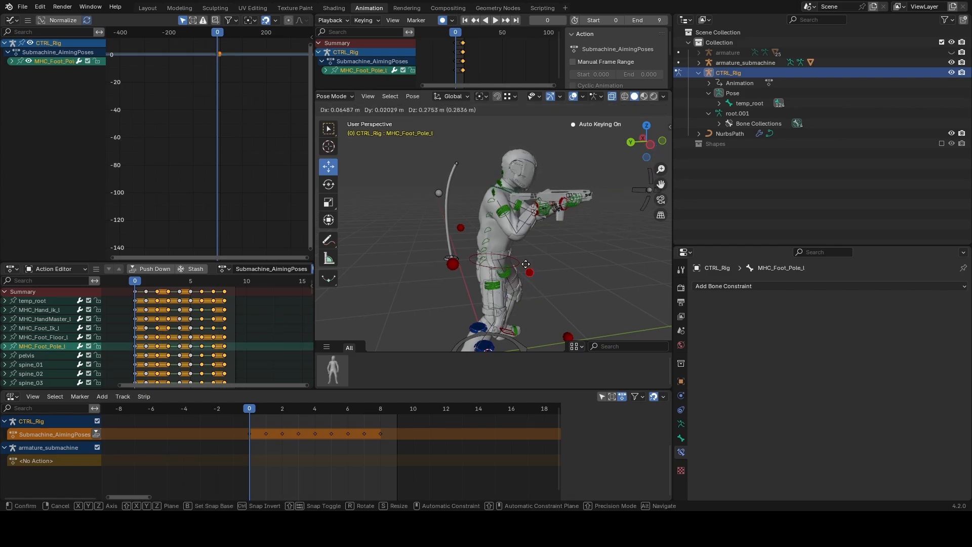
click(557, 302)
middle_drag(573, 307, 417, 297)
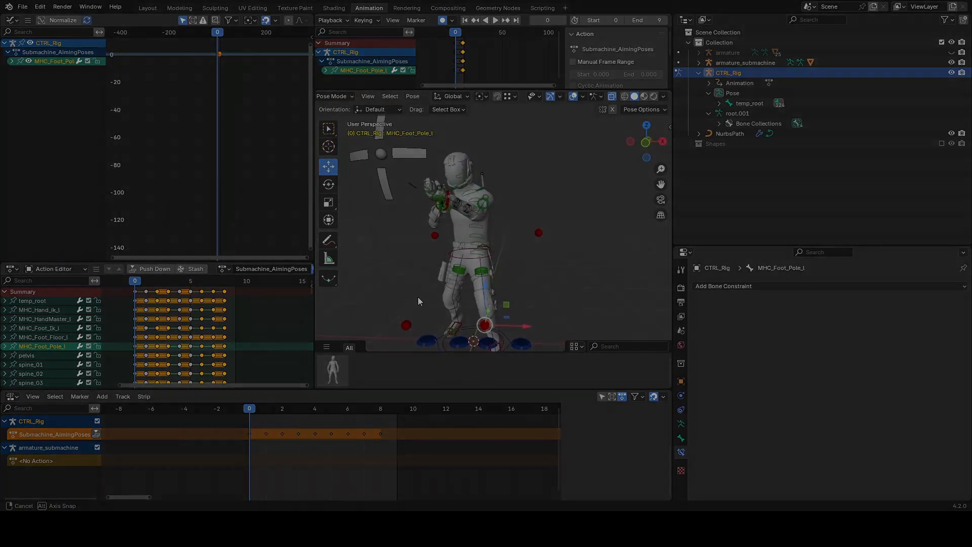